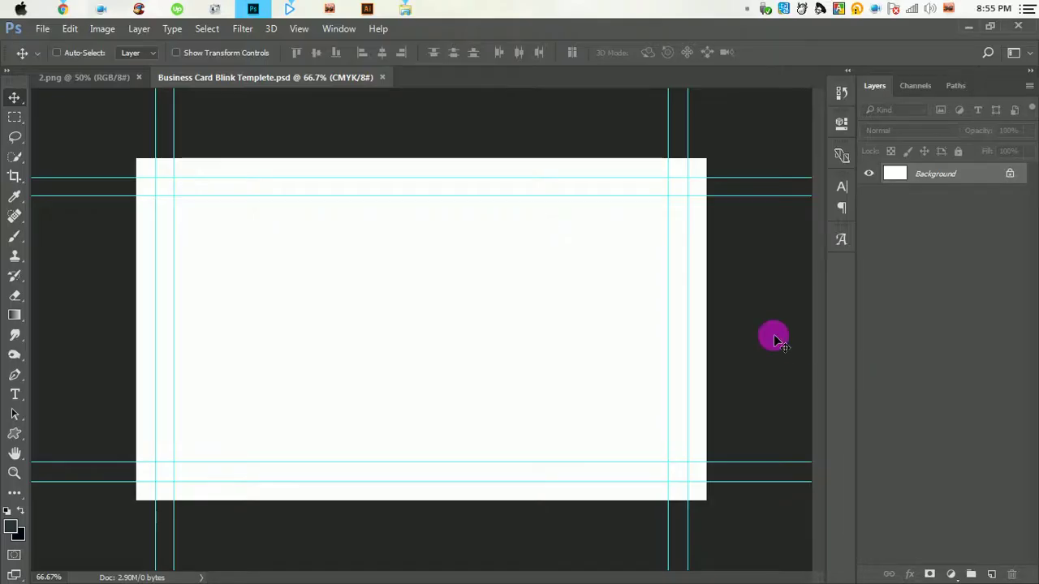
Step: Set the foreground colour to dark slate navy #28343c
click(13, 528)
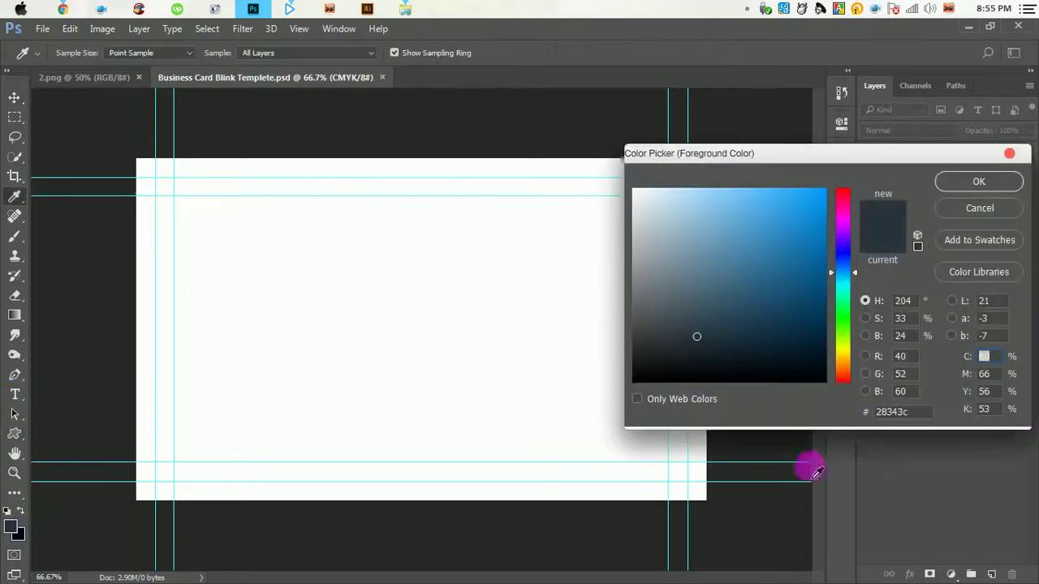
double_click(923, 417)
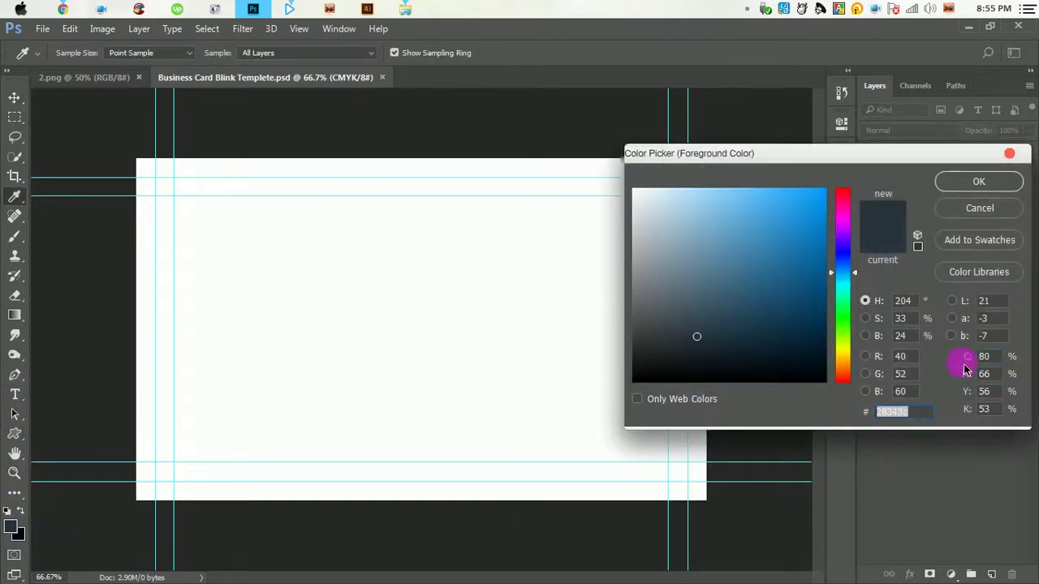
click(979, 188)
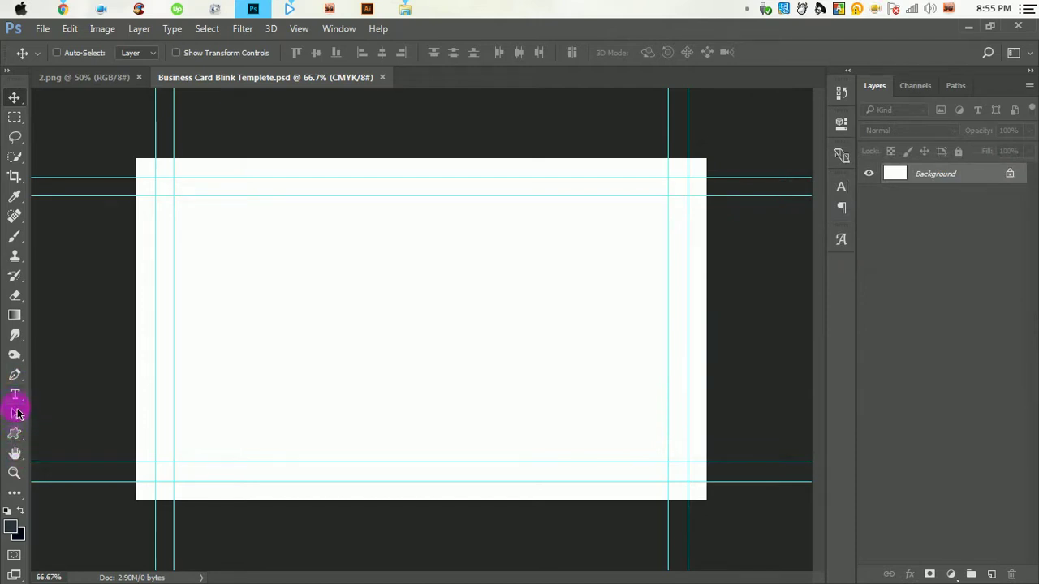
Step: Select the Rectangle Tool and show rulers along the canvas edges
click(16, 436)
right_click(17, 433)
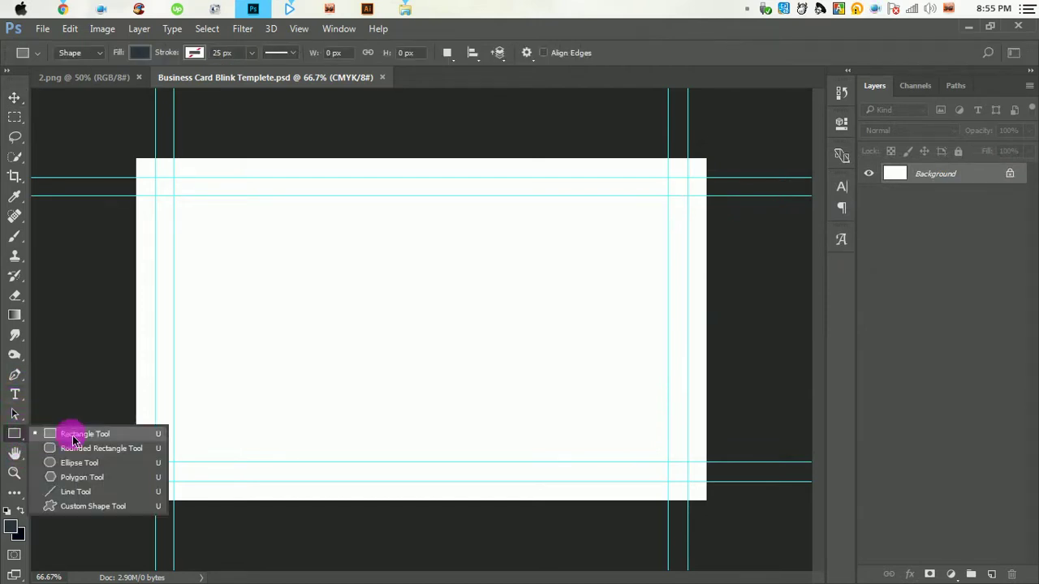
click(81, 431)
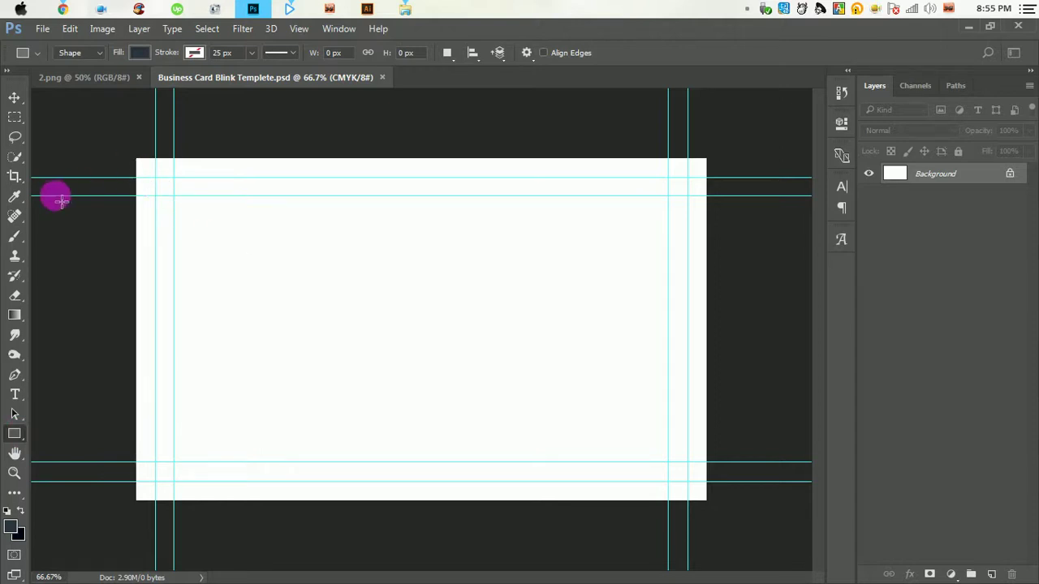
click(304, 37)
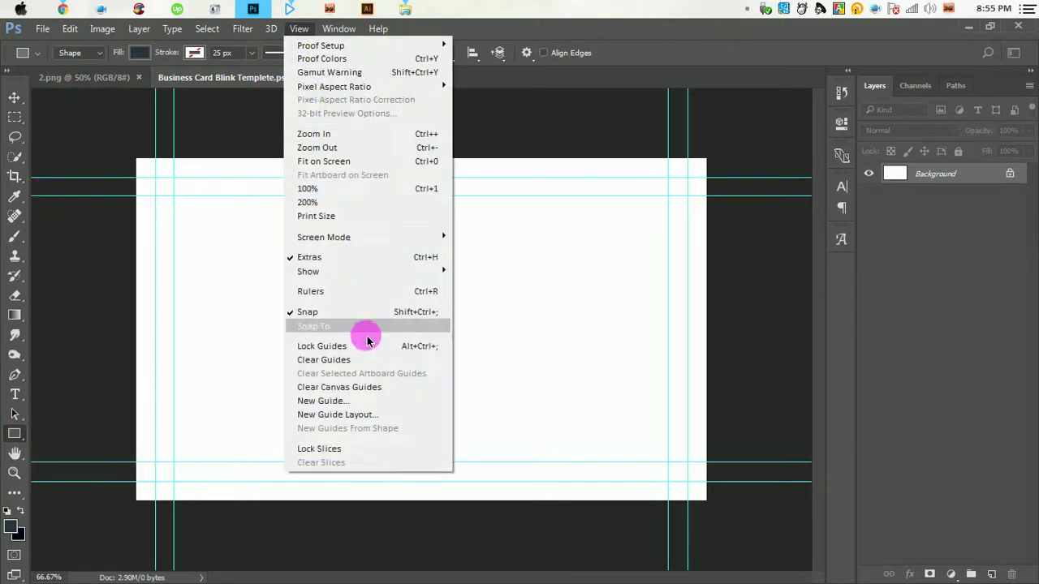
click(336, 291)
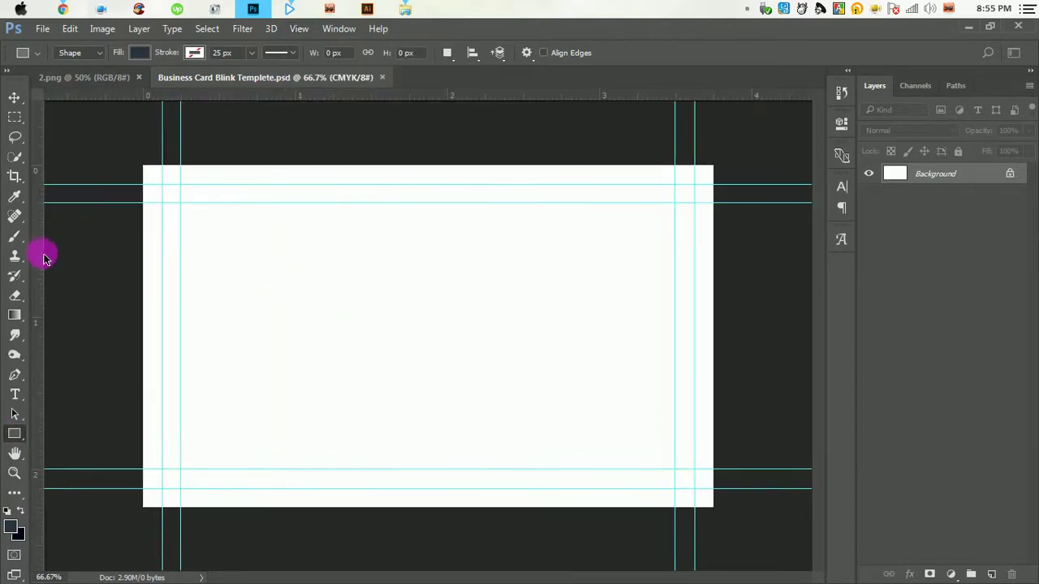
Step: Add a vertical guide at the card centre and draw a 571 × 697 px navy rectangle over the left half
drag(52, 260, 434, 276)
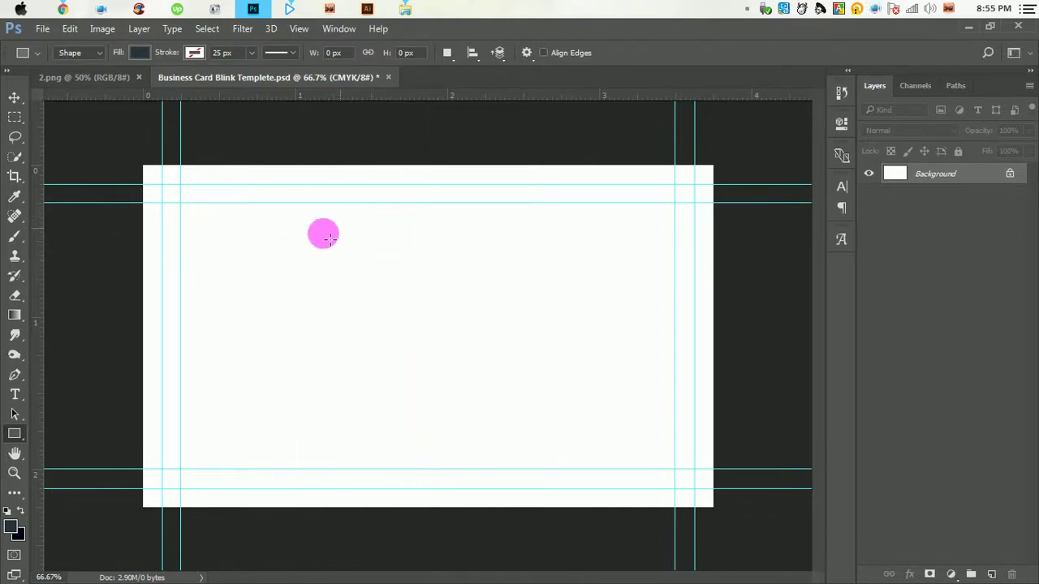
key(ctrl+z)
drag(38, 290, 435, 305)
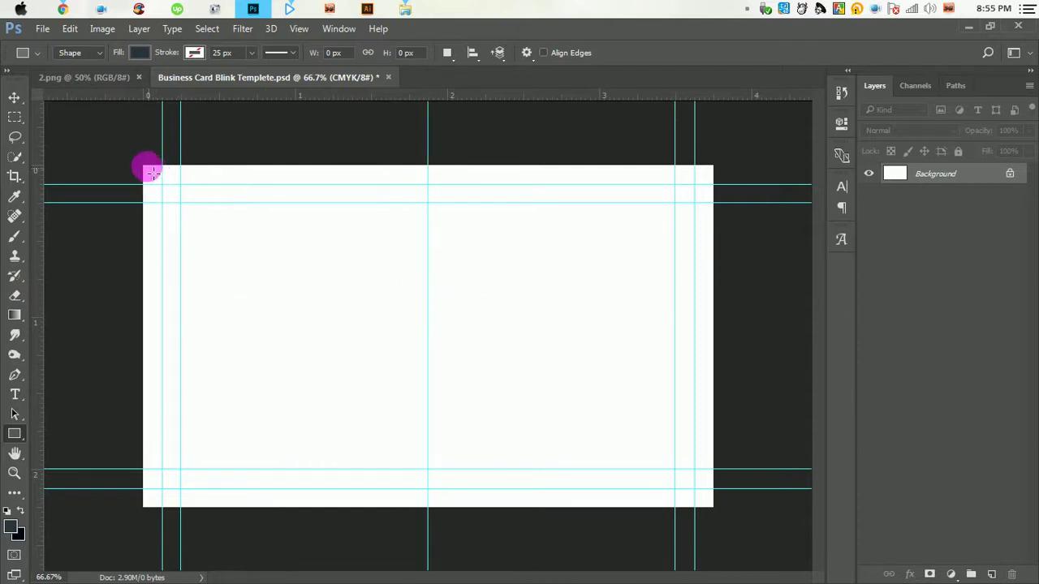
drag(144, 167, 428, 513)
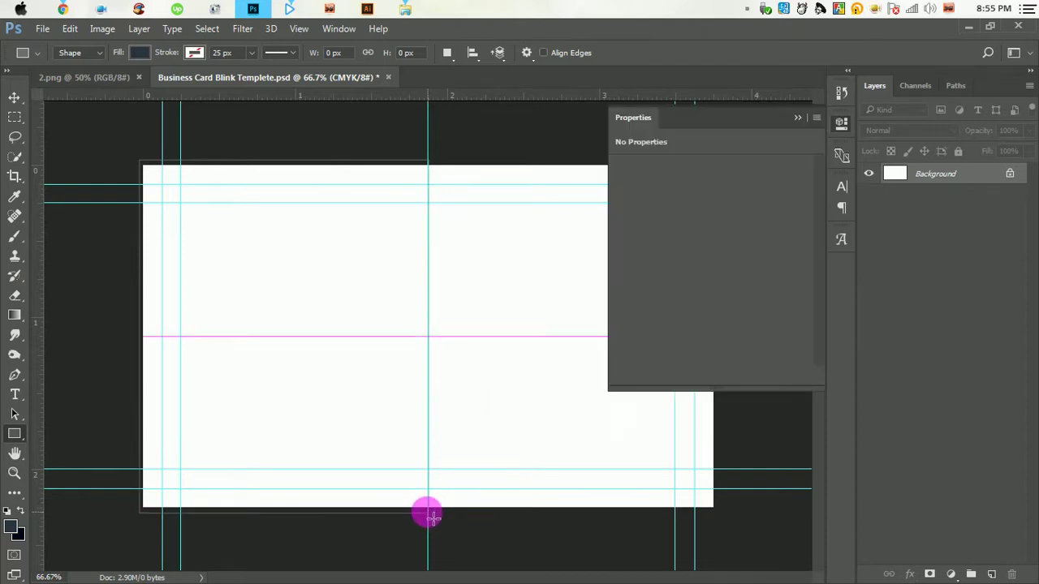
click(796, 120)
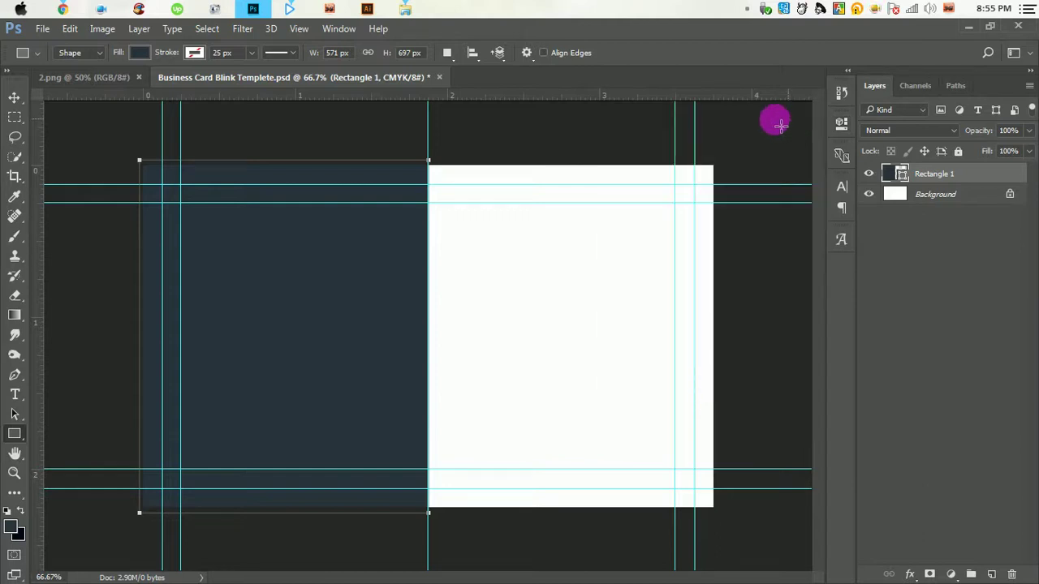
Step: Draw a second navy 310 × 310 px square at the top of the card's right half
click(20, 100)
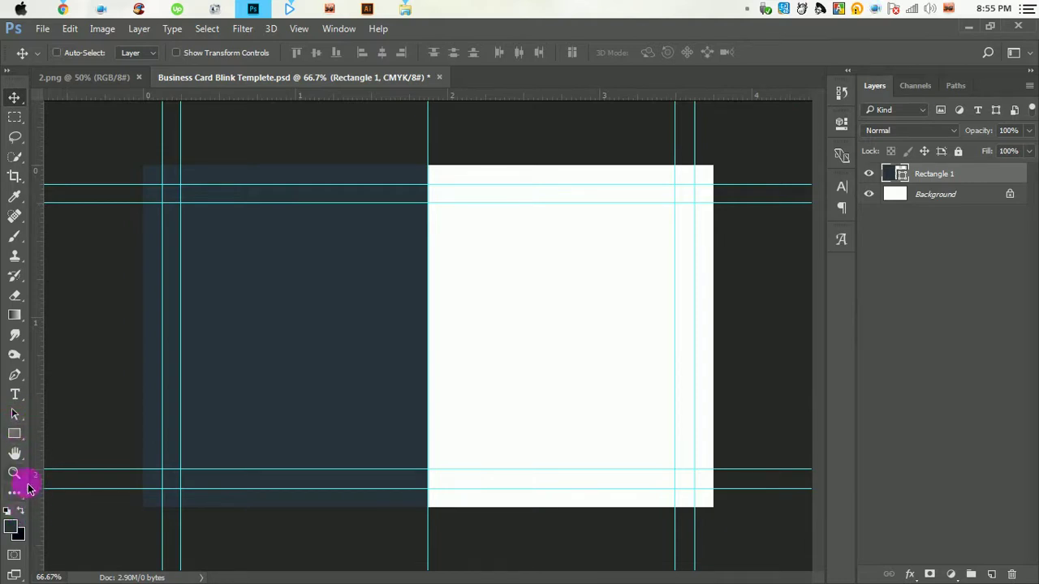
click(15, 437)
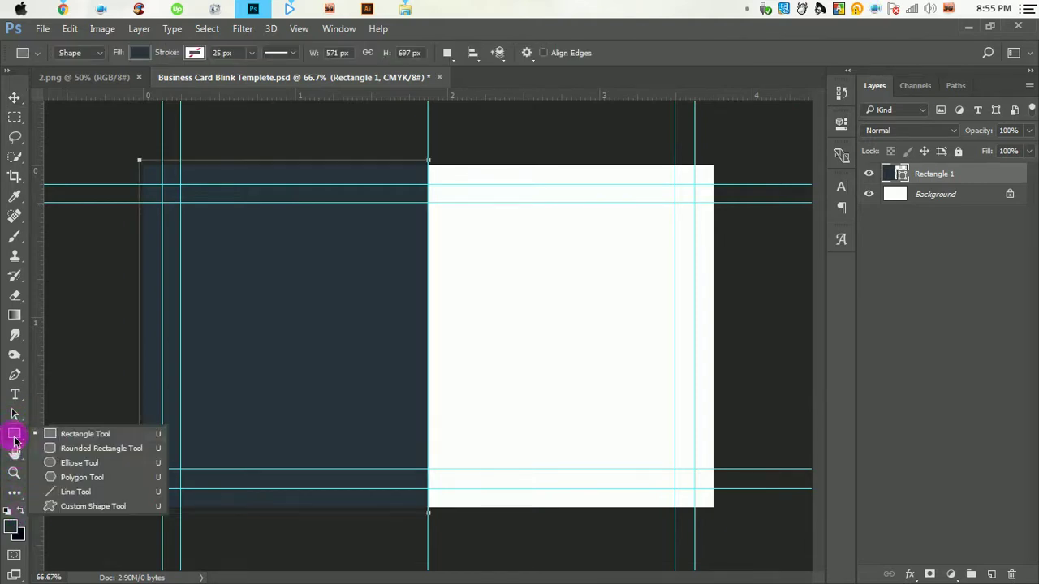
click(56, 432)
drag(510, 276, 602, 348)
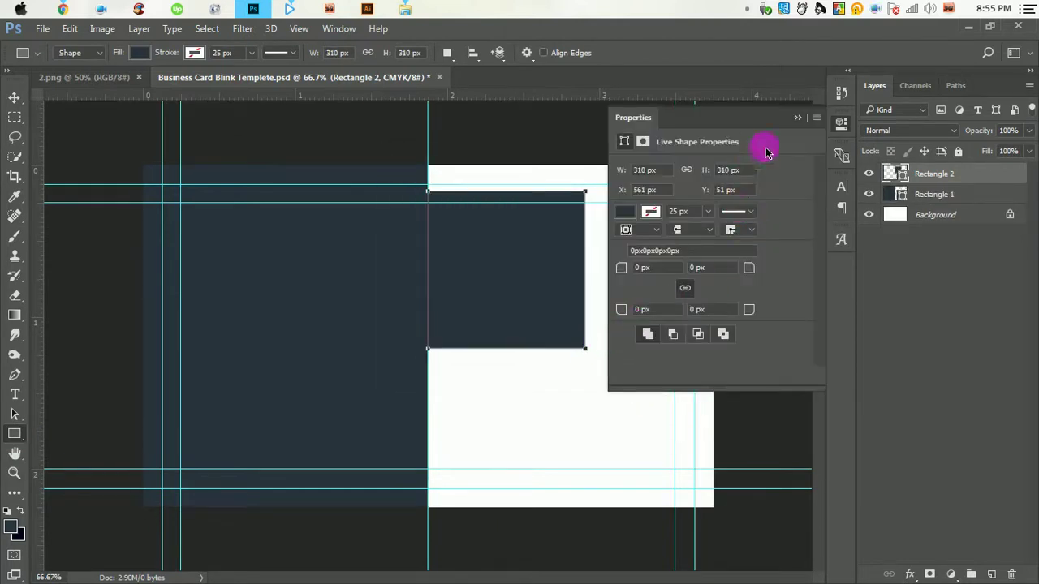
click(796, 117)
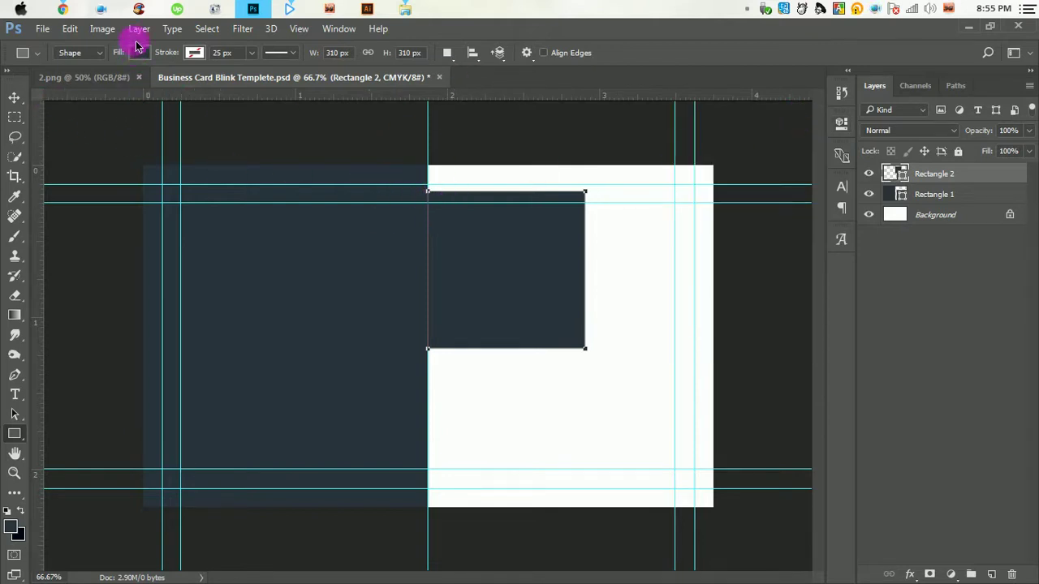
click(70, 28)
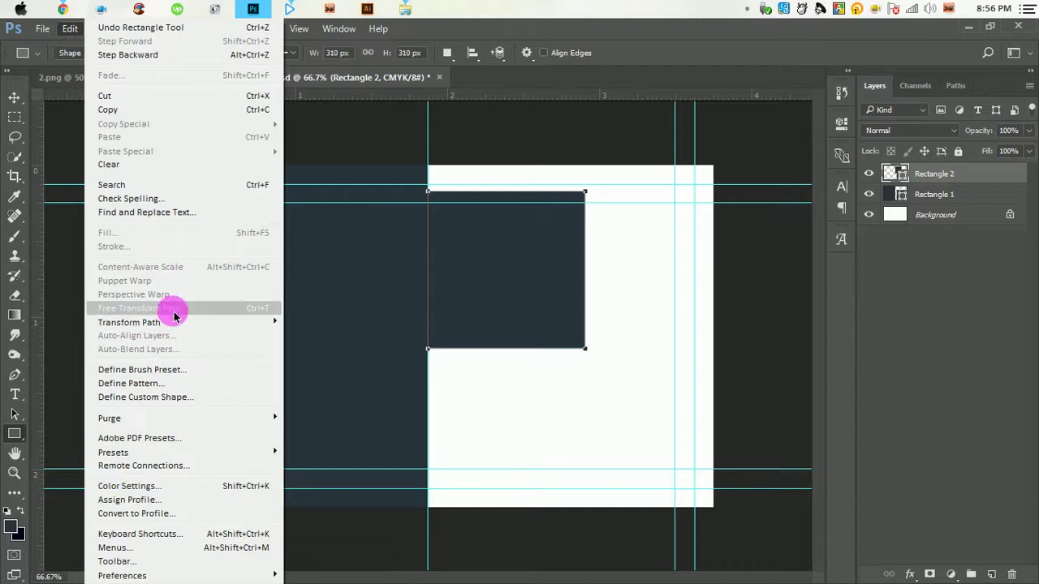
Step: Rotate the square 45° into a diamond, accepting conversion to a regular path
click(163, 308)
drag(549, 258, 468, 271)
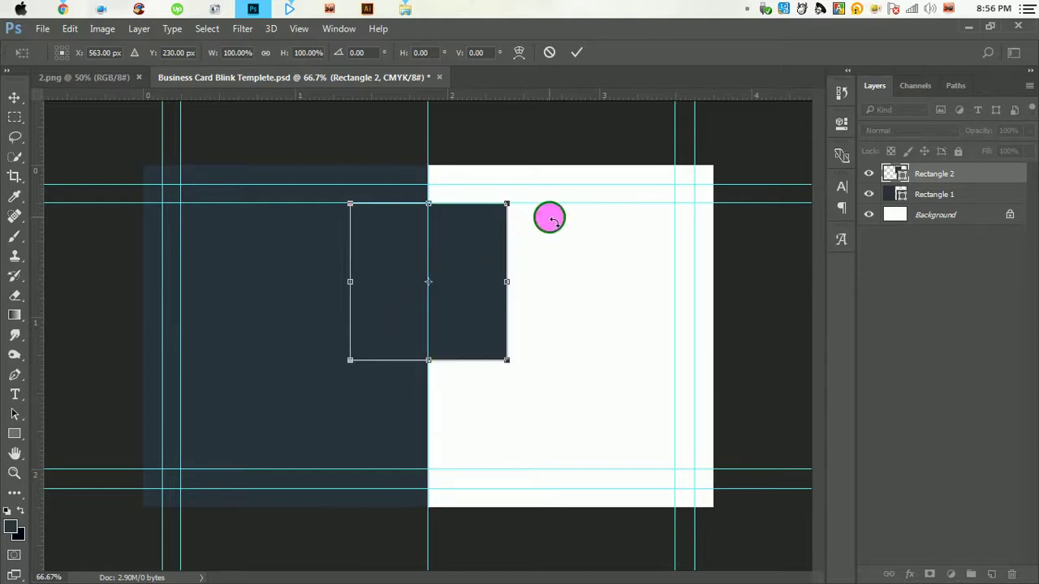
drag(551, 220, 552, 324)
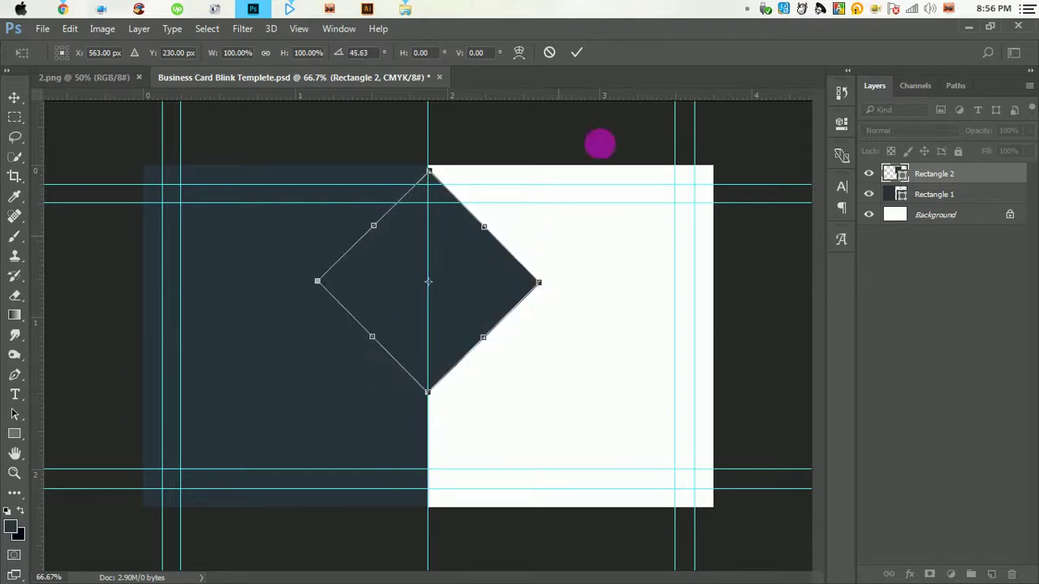
click(577, 54)
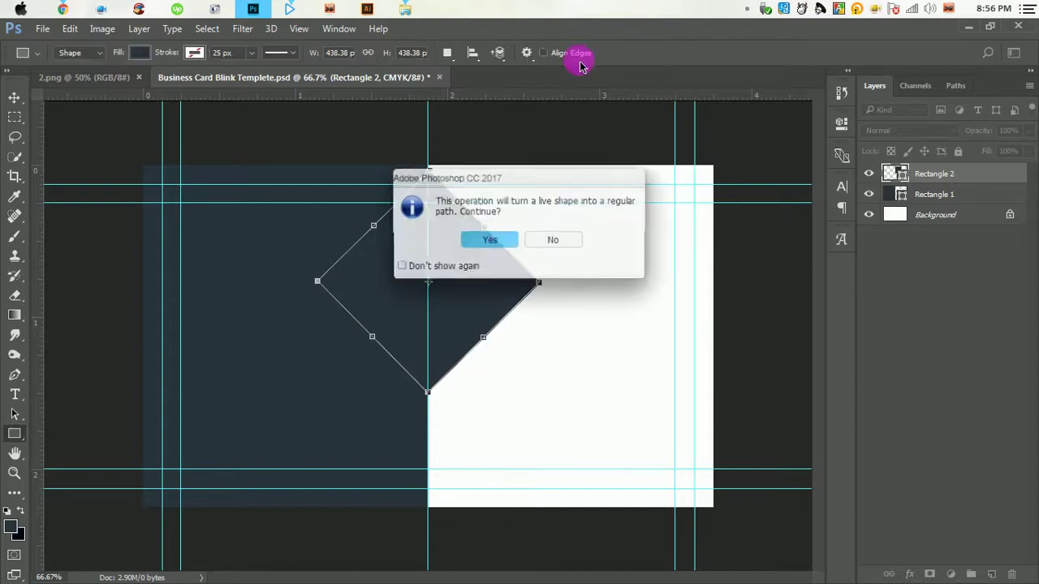
click(487, 239)
Step: Move the diamond onto the white right half and shrink it to about 64%
click(18, 98)
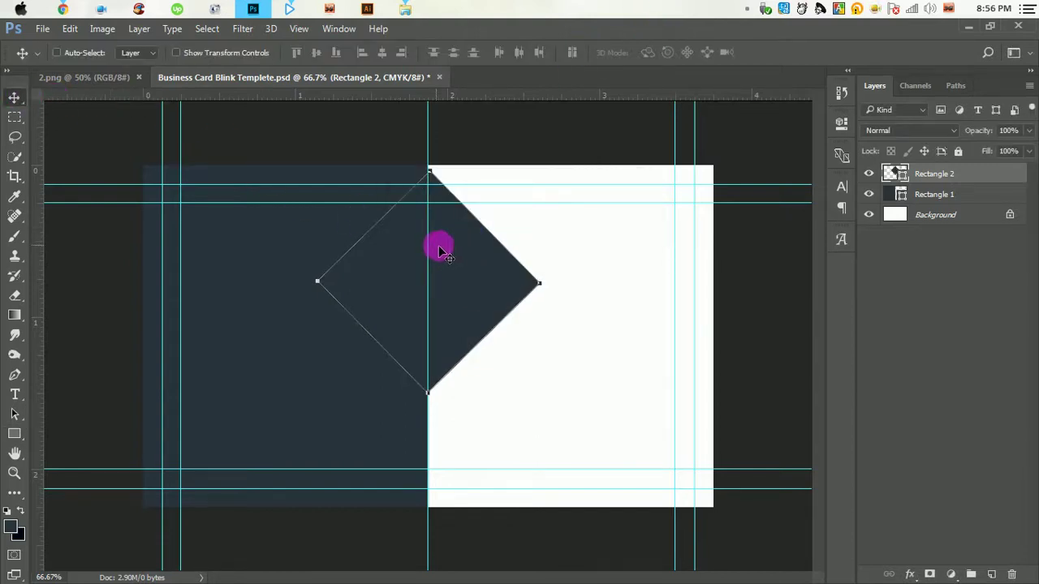
mouse_move(438, 243)
mouse_down()
mouse_move(591, 303)
mouse_move(581, 309)
mouse_up()
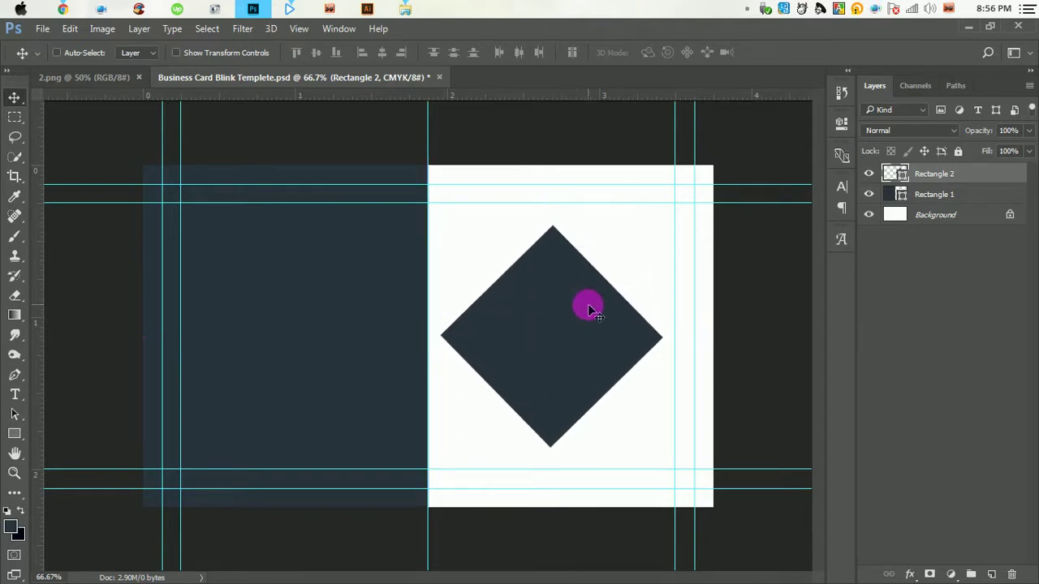
key(ctrl+t)
drag(663, 447, 621, 407)
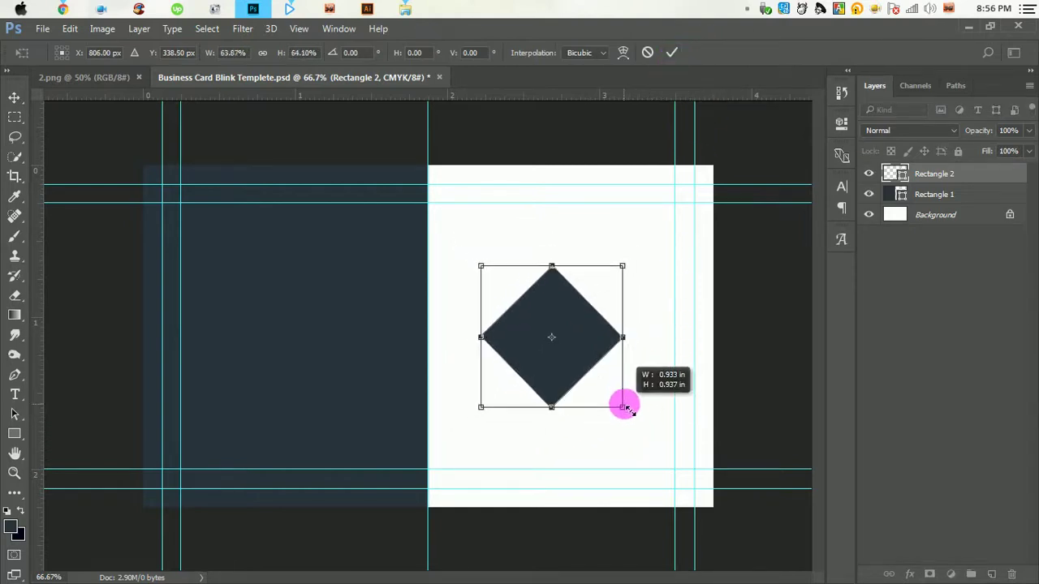
click(676, 53)
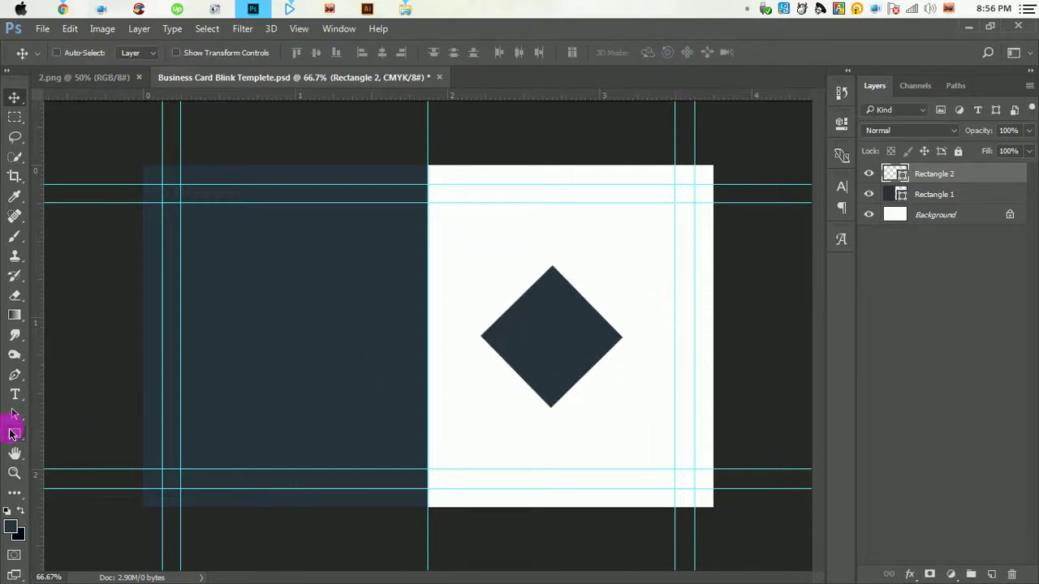
Step: Draw a tall thin navy bar and move it up and right beside the diamond
drag(12, 435, 104, 433)
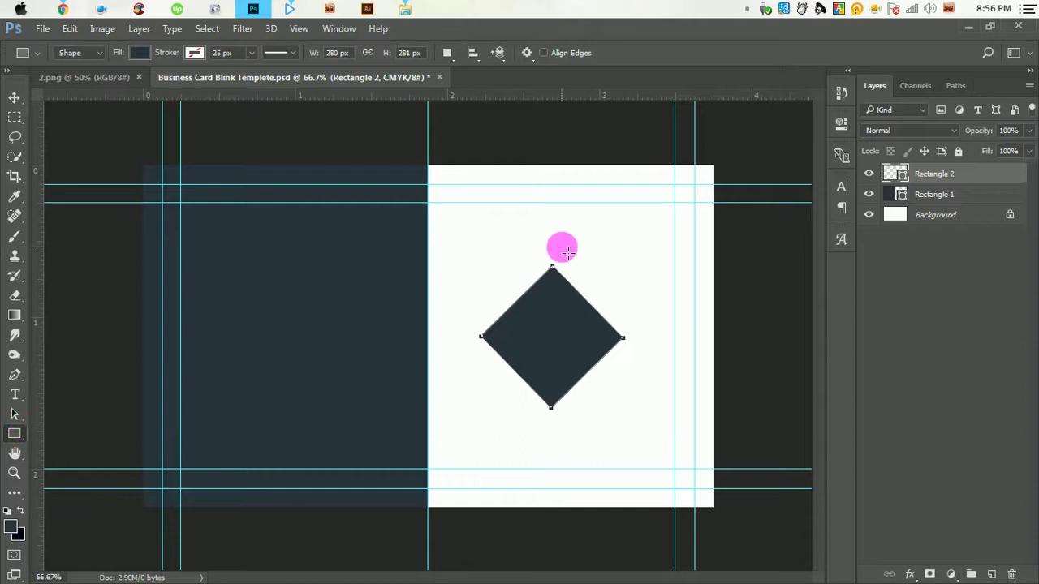
drag(560, 249, 578, 398)
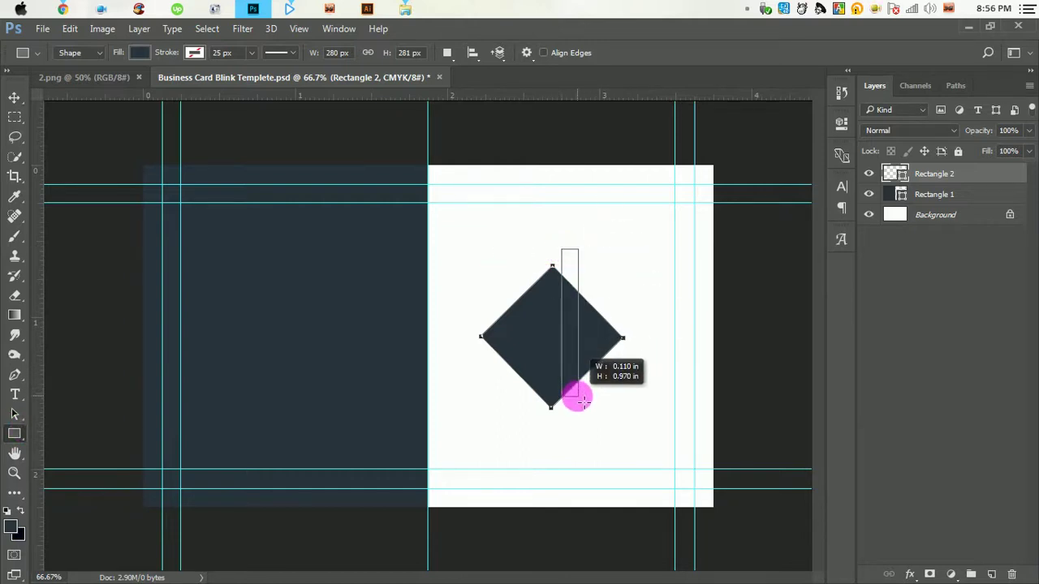
drag(582, 403, 577, 410)
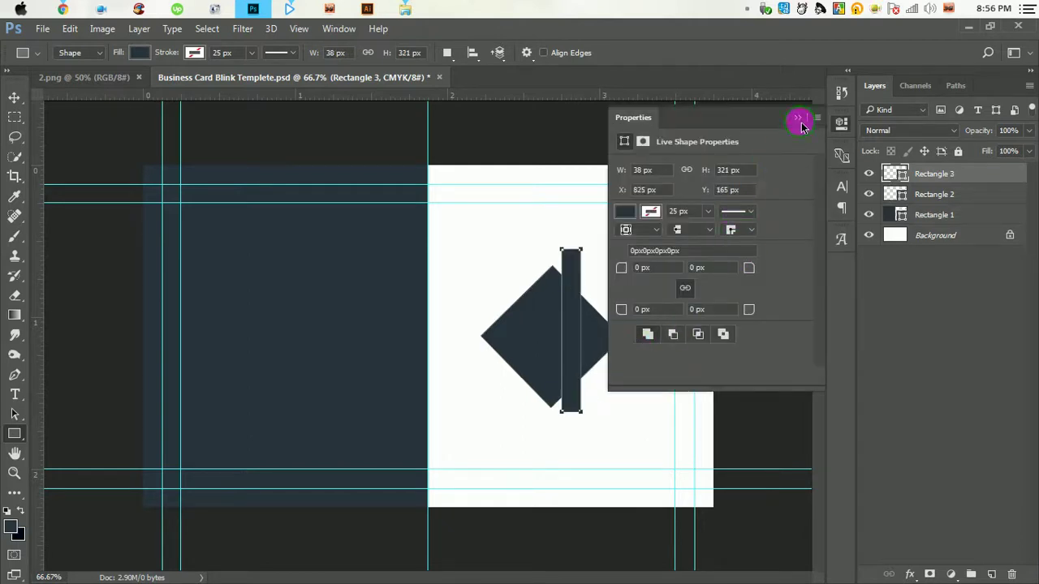
click(799, 122)
click(14, 98)
drag(579, 366, 632, 321)
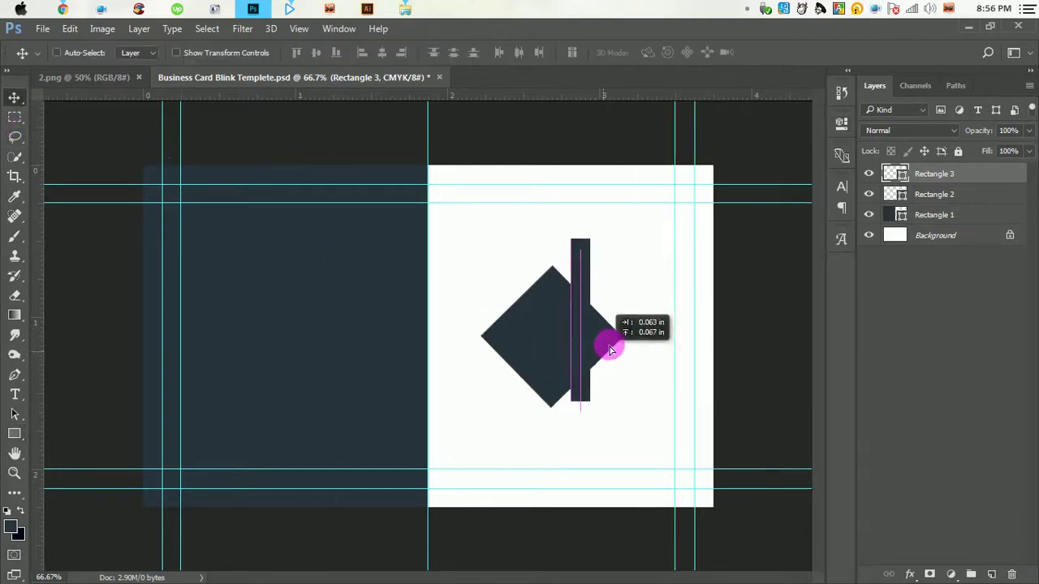
Step: Rotate the bar to about -44.6° so it runs along the diamond's upper-right edge
click(71, 30)
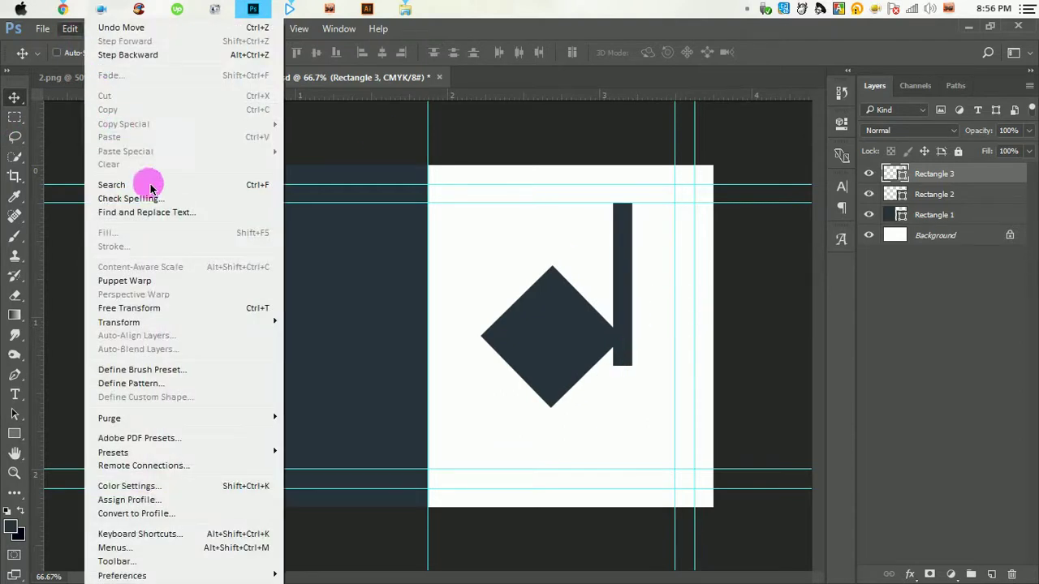
click(158, 311)
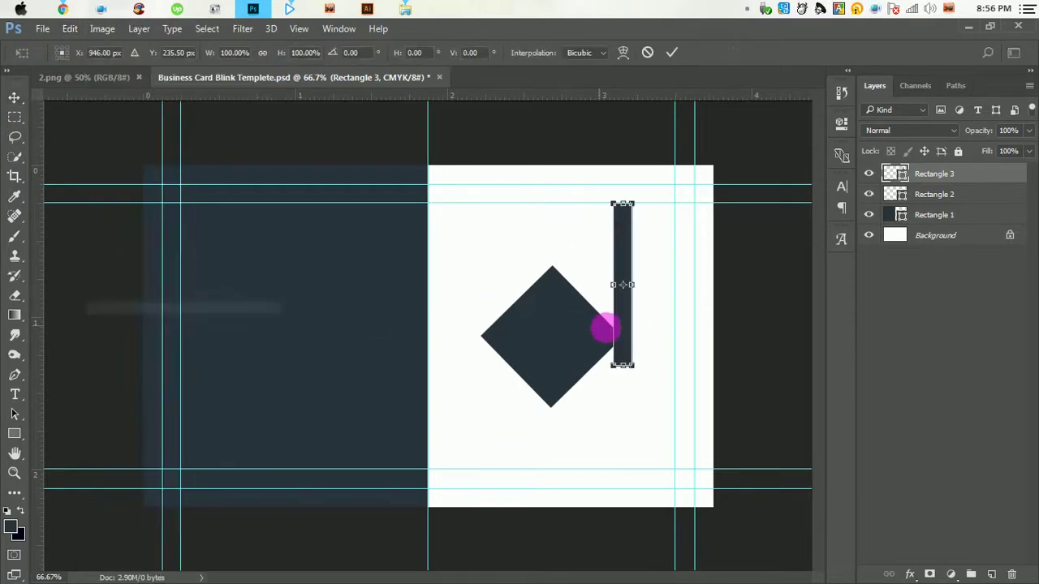
mouse_move(656, 327)
mouse_down()
mouse_move(660, 279)
mouse_move(666, 297)
mouse_move(565, 331)
mouse_up()
scroll(616, 301, up, 2)
scroll(617, 301, up, 2)
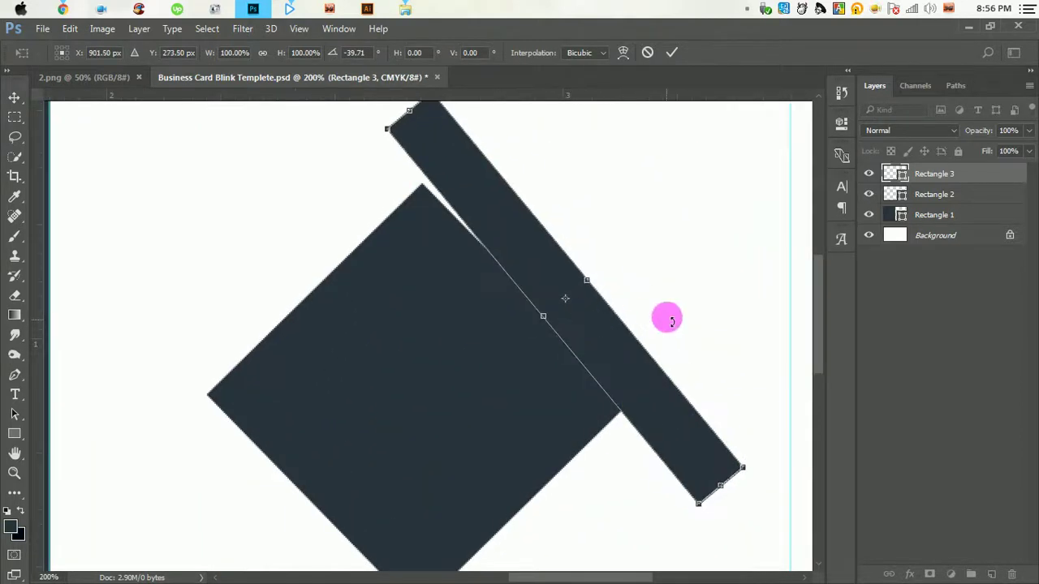
drag(667, 320, 665, 316)
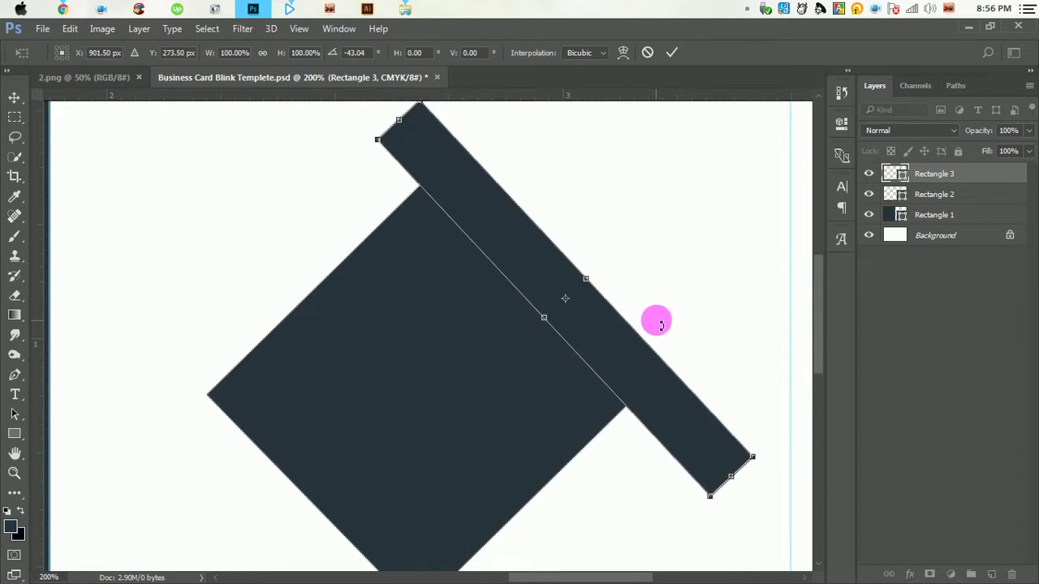
key(Up)
key(Up)
key(Up)
key(Up)
key(Up)
key(Up)
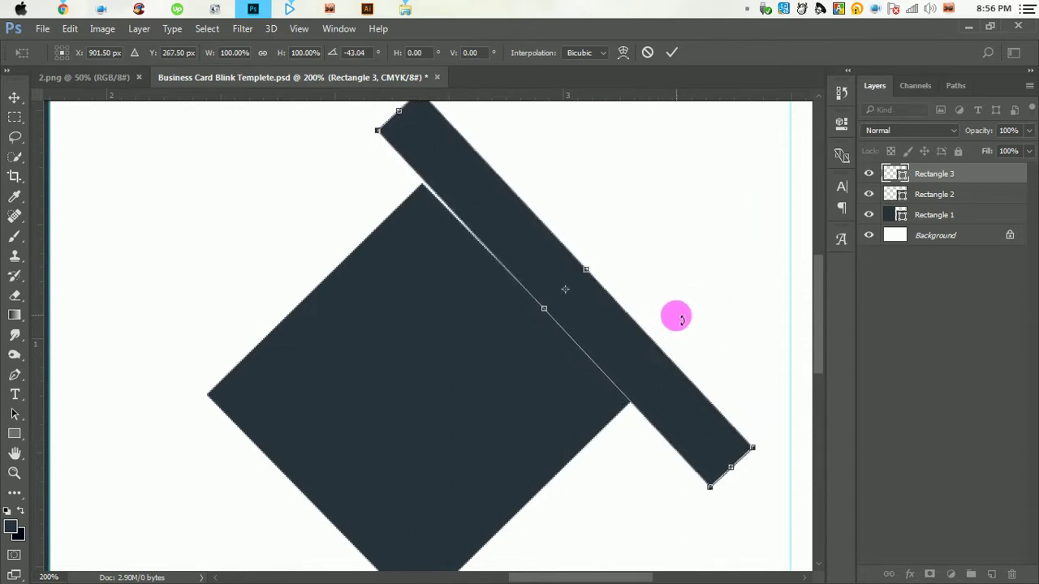
drag(682, 319, 682, 317)
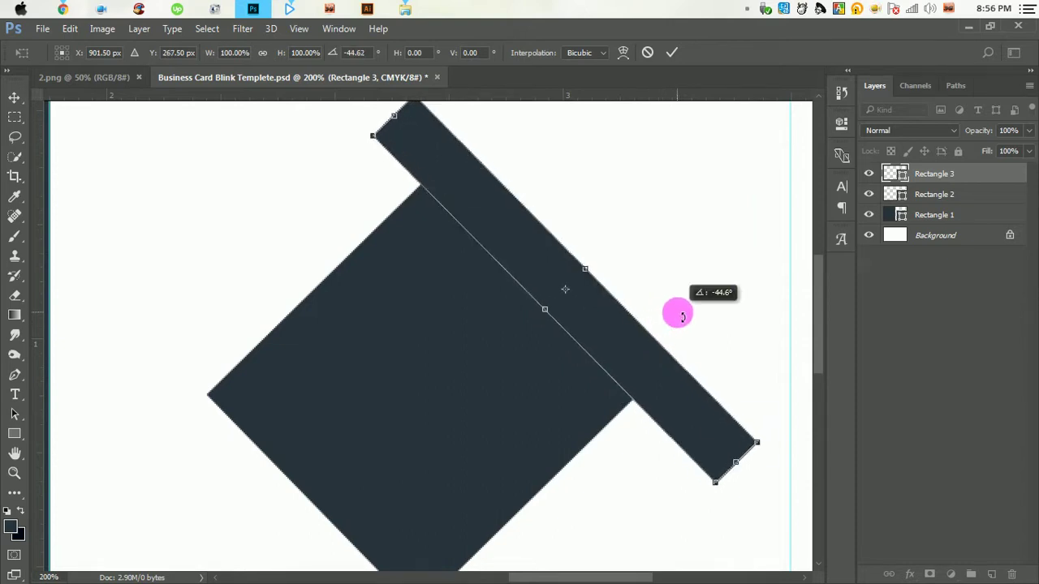
Step: Nudge the bar up-right off the diamond and Alt-drag a copy along its lower-left edge
click(672, 53)
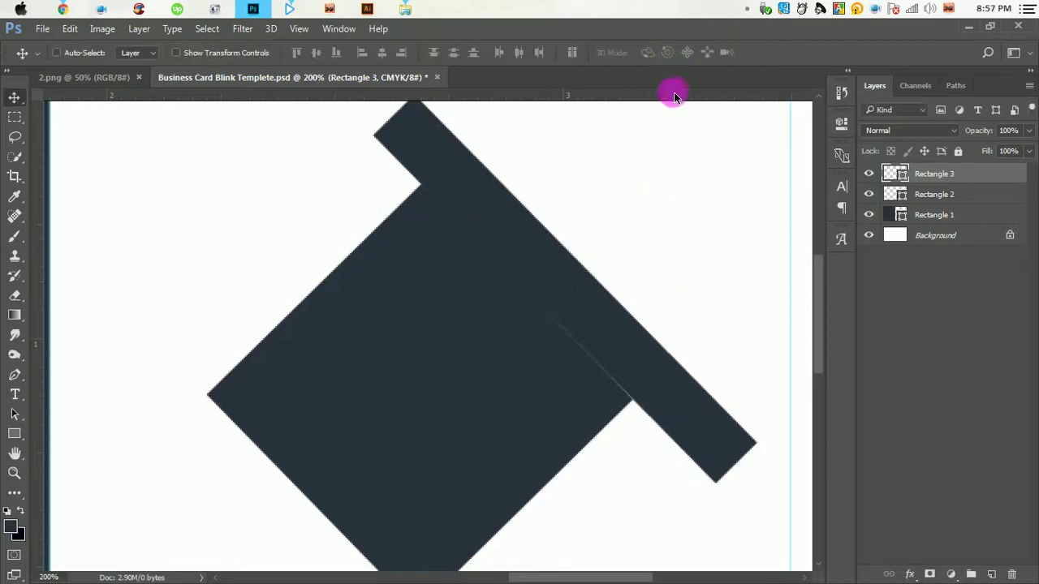
alt+click(616, 243)
alt+click(605, 248)
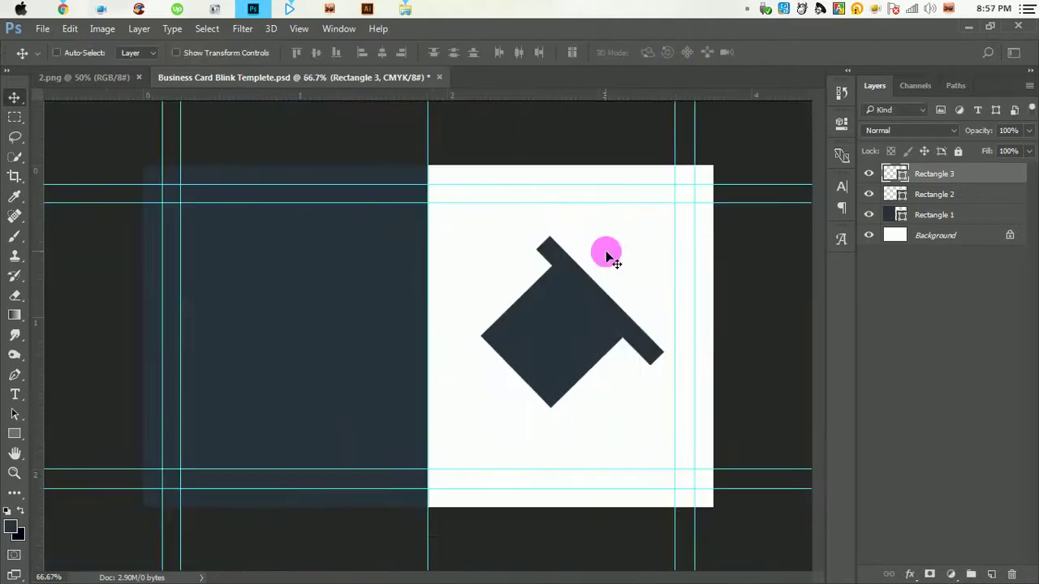
key(shift+Up)
key(shift+Up)
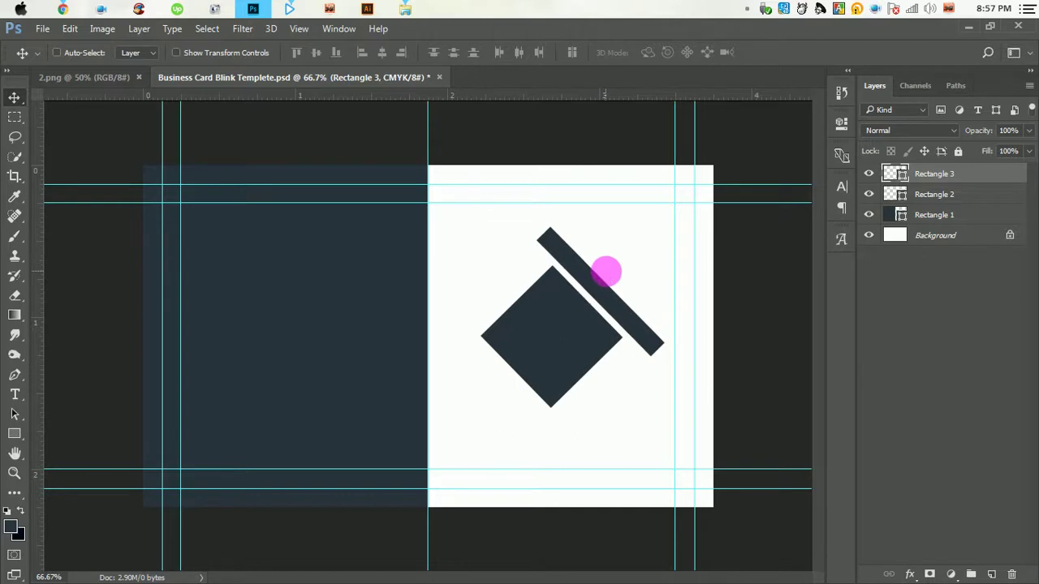
key(shift+Right)
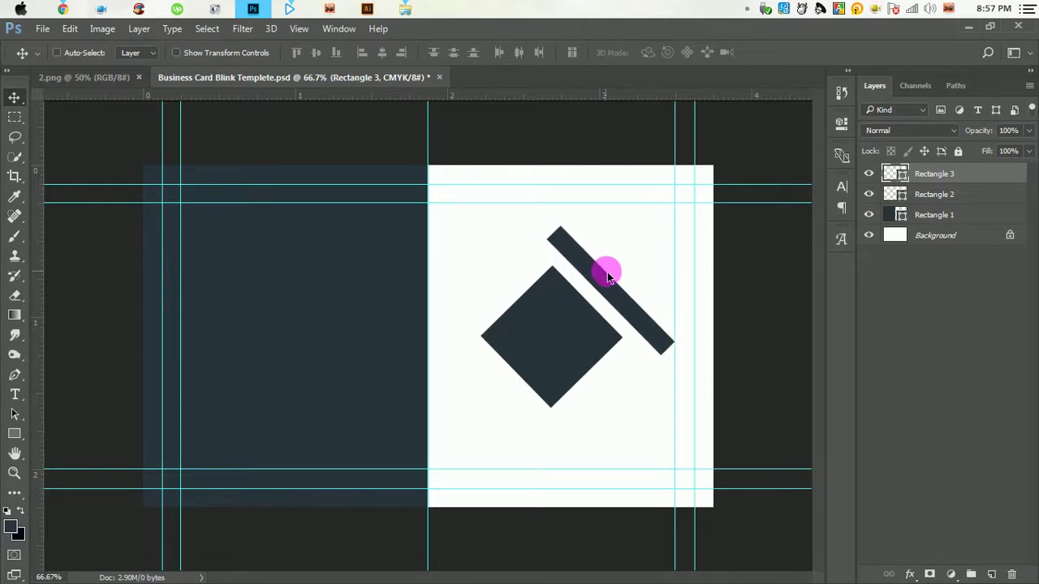
key(shift+Right)
key(shift+Up)
key(Down)
key(Down)
key(Down)
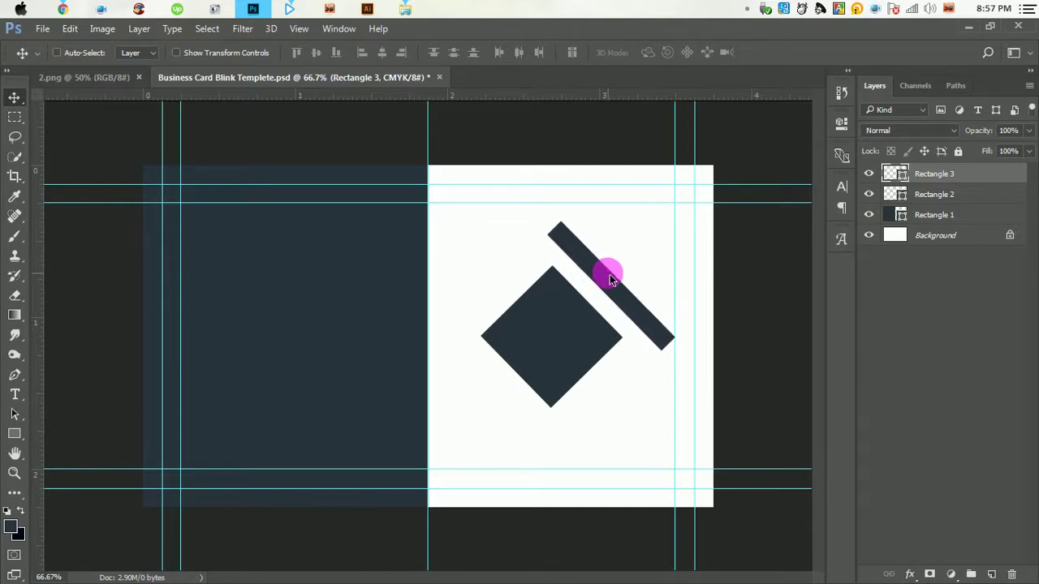
key(Down)
key(Down)
key(Down)
key(Down)
key(Down)
key(Down)
key(Left)
key(Left)
key(Left)
key(Left)
key(Left)
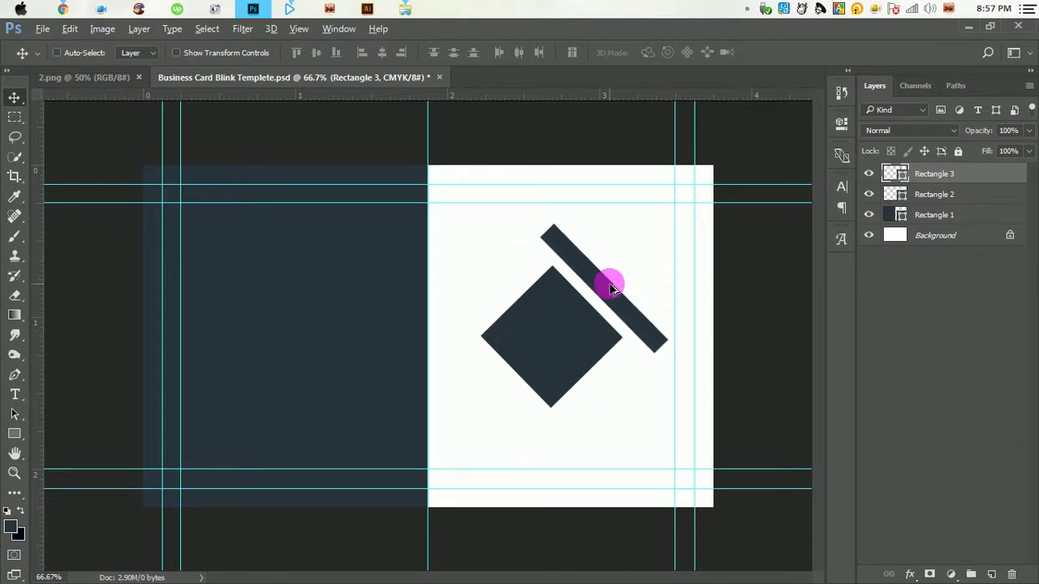
mouse_move(611, 289)
mouse_down()
mouse_move(485, 396)
mouse_move(491, 388)
mouse_up()
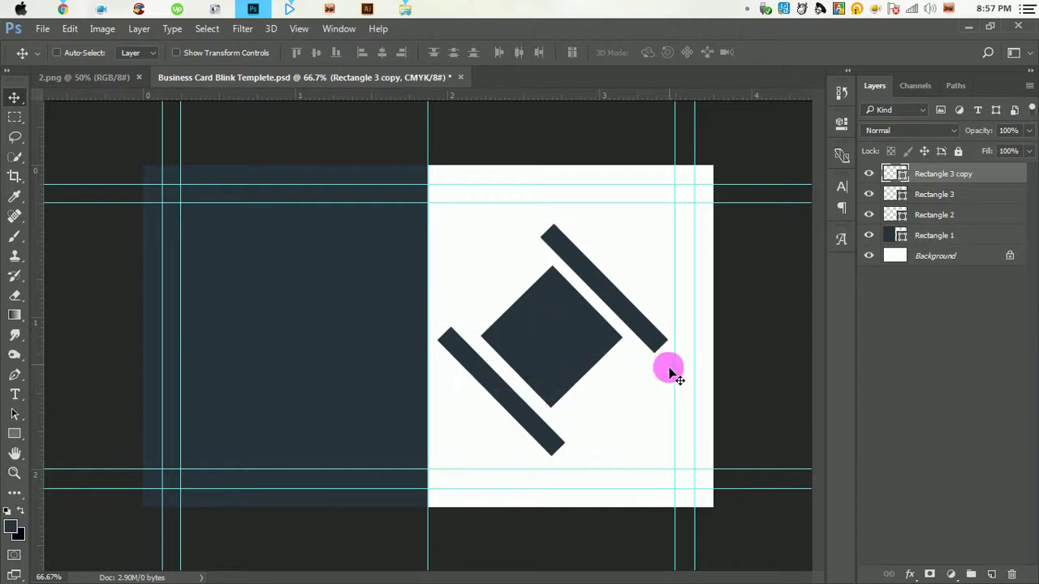
Step: Group both bar layers into Group 1 and duplicate the group
shift+click(953, 197)
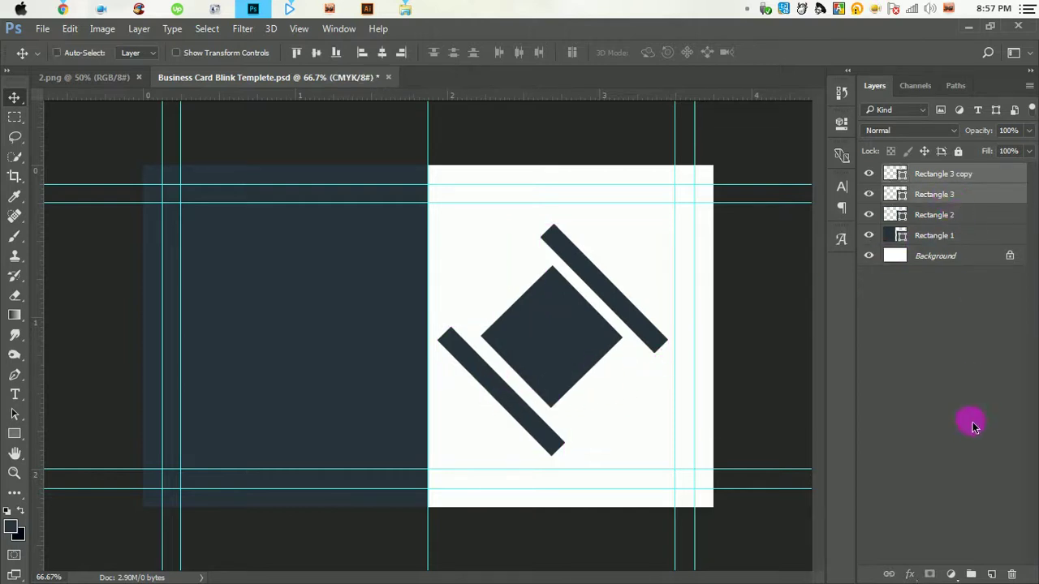
click(971, 574)
drag(958, 181, 998, 575)
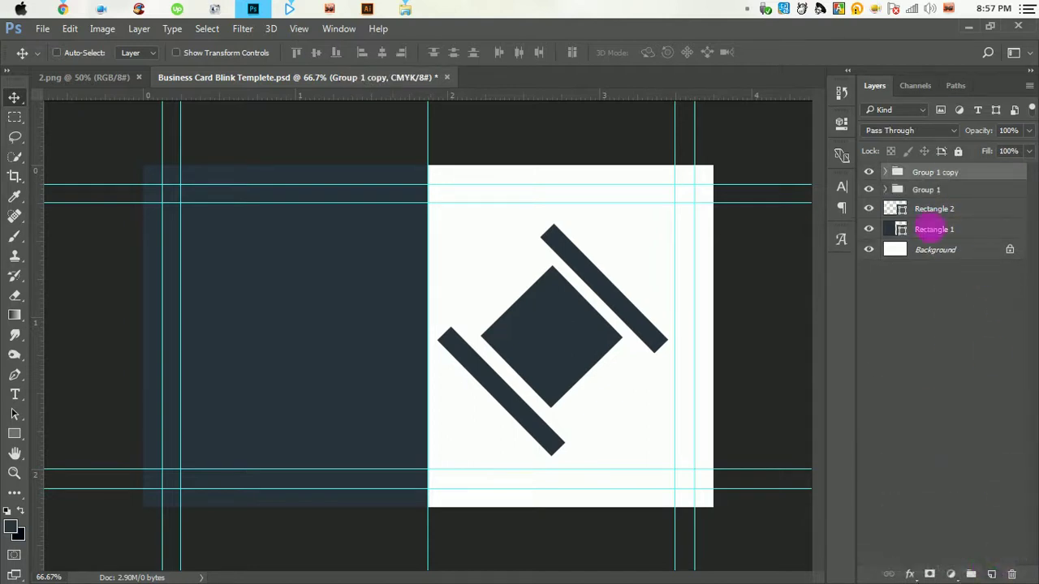
Step: Rotate the duplicate group about 90.8° to close the frame around the diamond
click(71, 30)
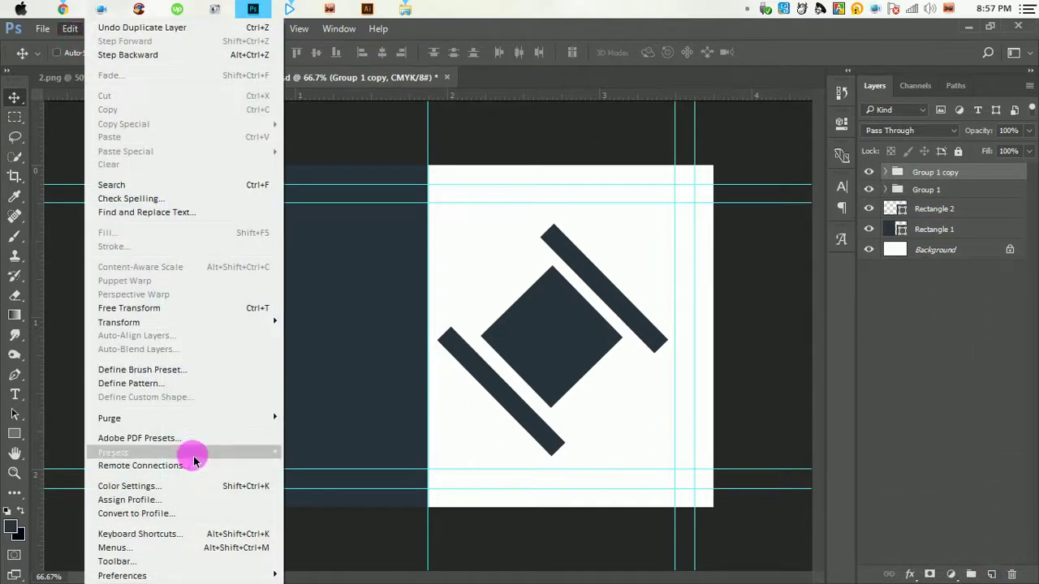
click(151, 309)
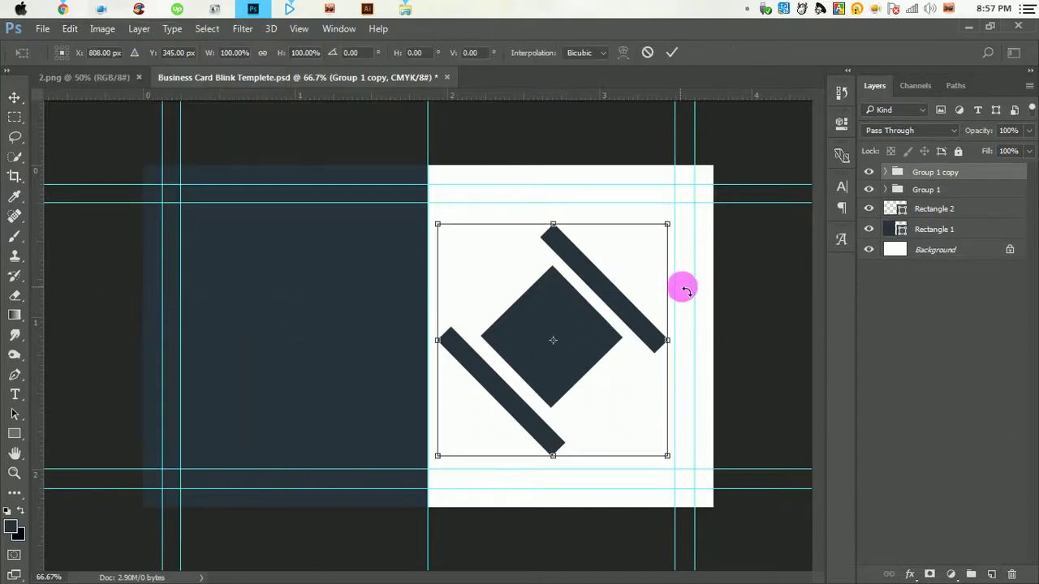
mouse_move(689, 288)
mouse_down()
mouse_move(567, 447)
mouse_move(594, 438)
mouse_up()
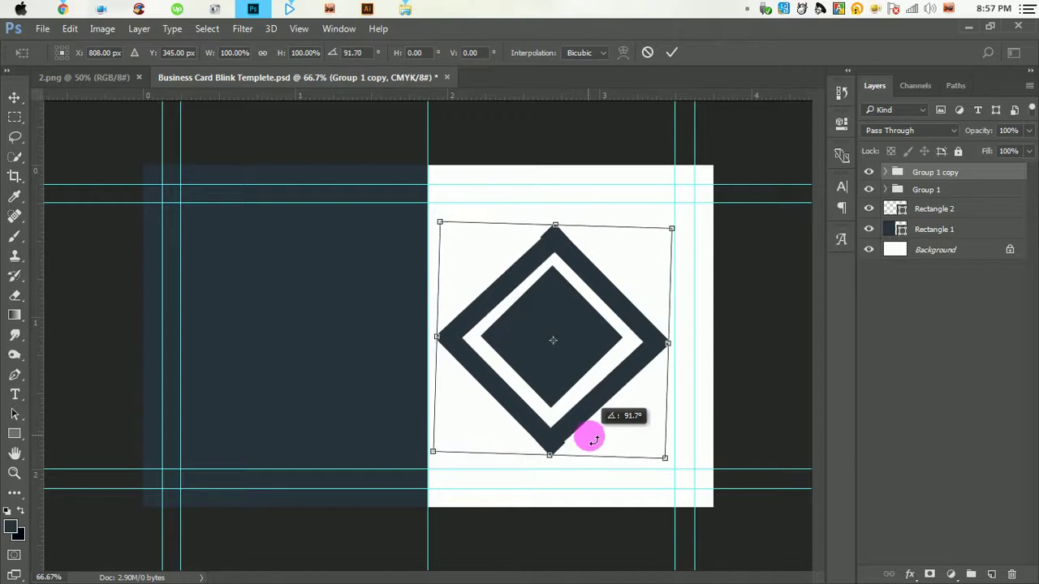
drag(594, 438, 595, 435)
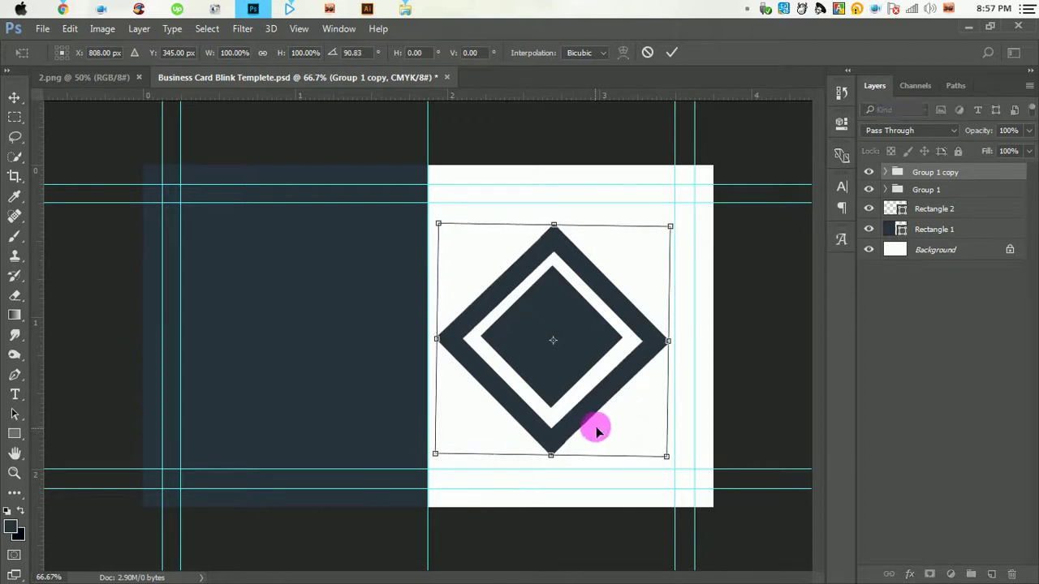
Step: Enlarge both bar groups to about 103% from the centre and nudge them slightly
click(674, 54)
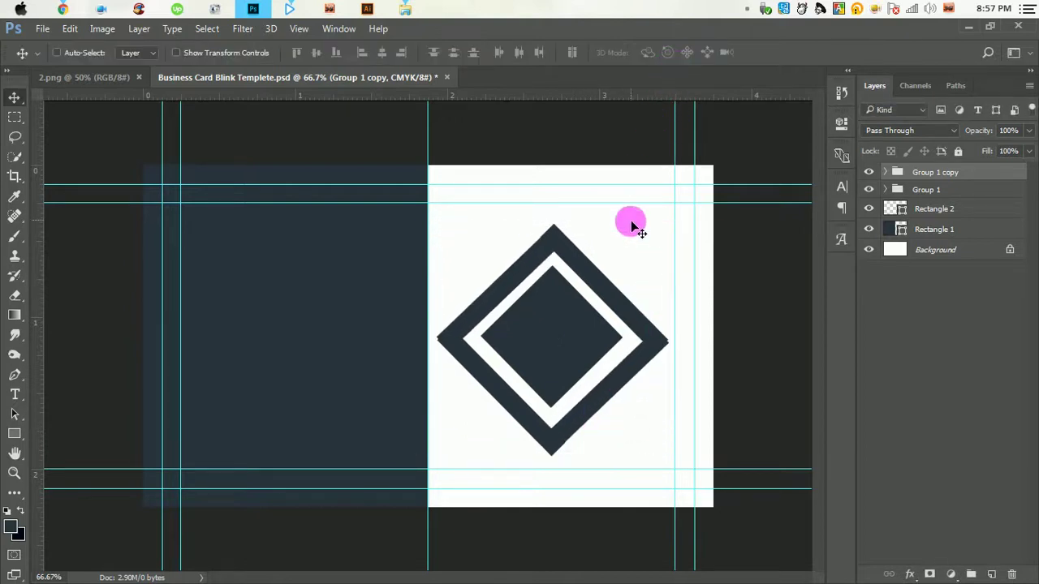
shift+click(925, 192)
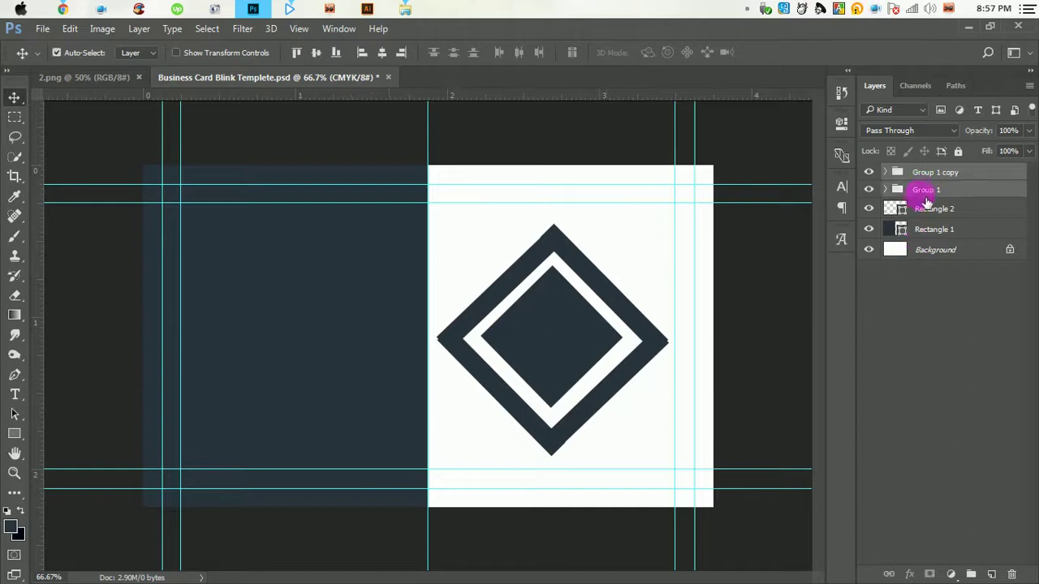
key(ctrl+t)
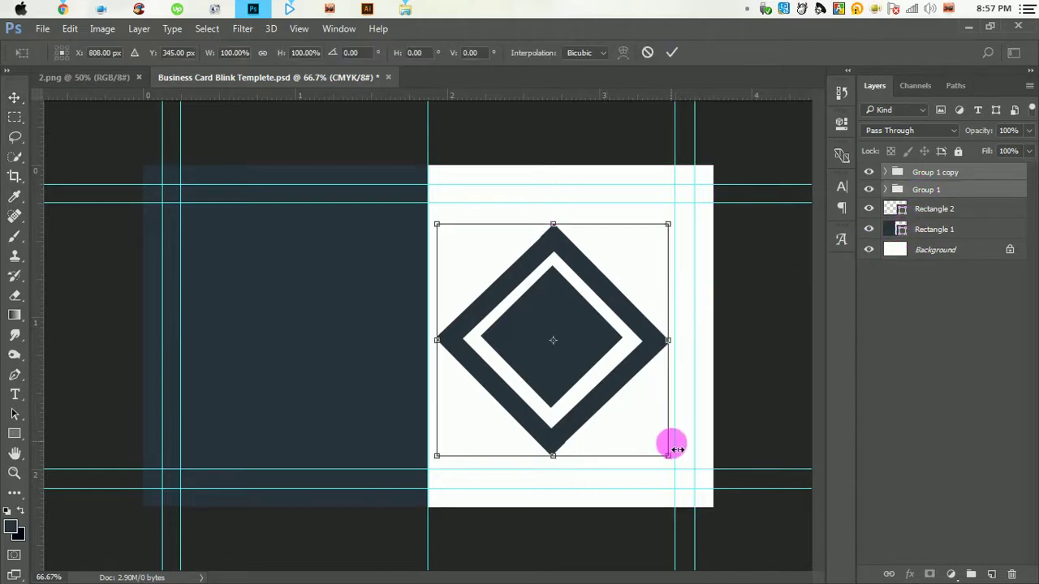
drag(675, 457, 678, 460)
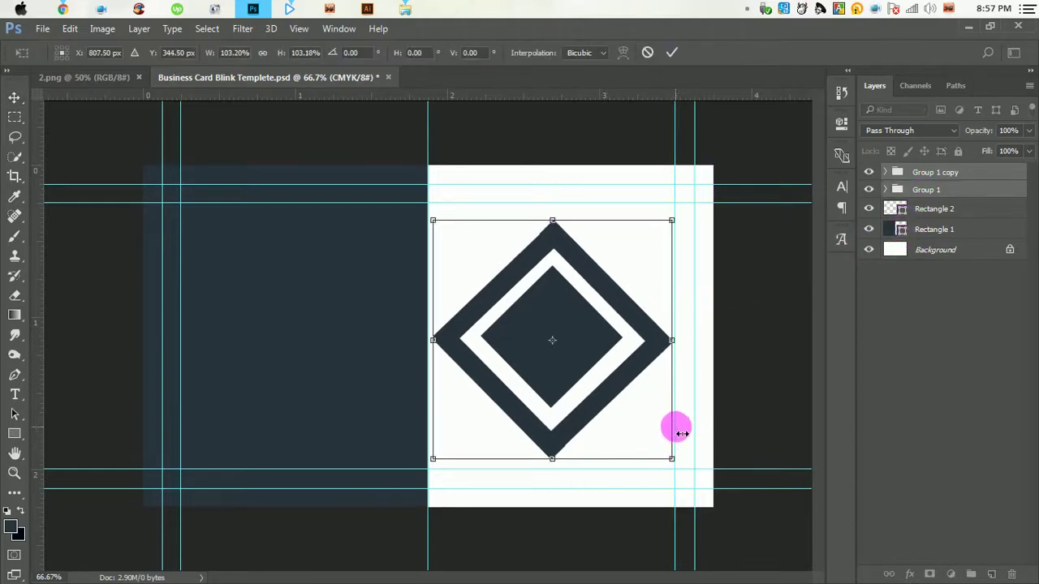
key(Up)
key(Up)
key(Up)
key(Up)
key(Up)
key(Up)
key(Up)
key(Left)
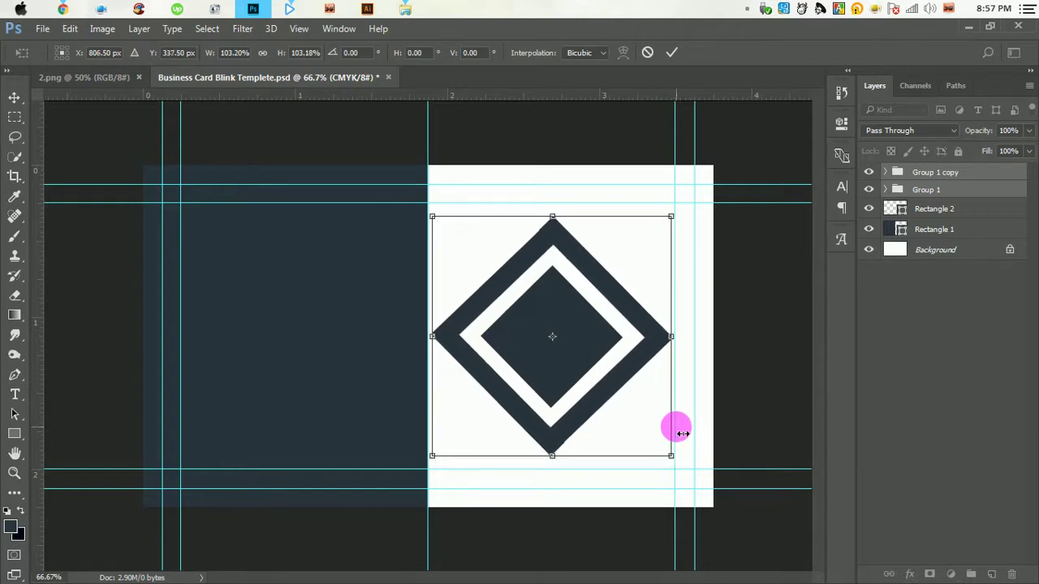
click(673, 52)
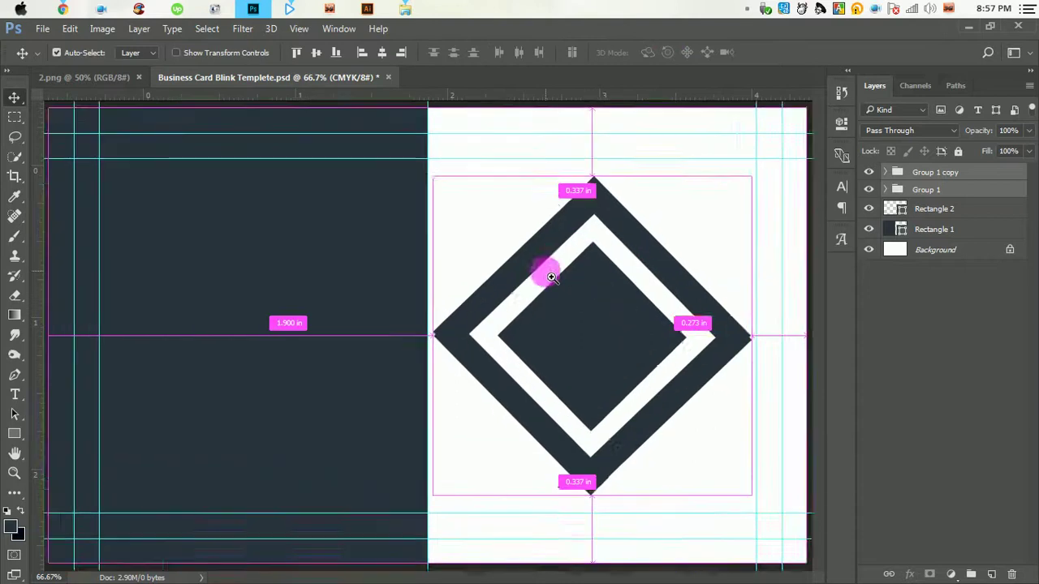
Step: Merge both bar groups into a single layer, Group 1 copy
scroll(547, 271, up, 1)
drag(619, 297, 548, 265)
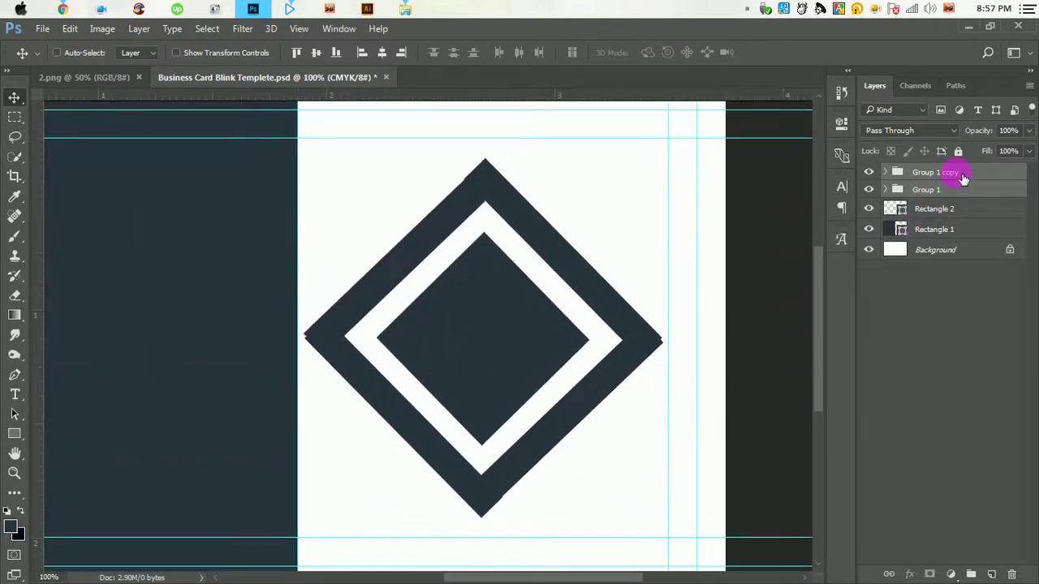
right_click(962, 177)
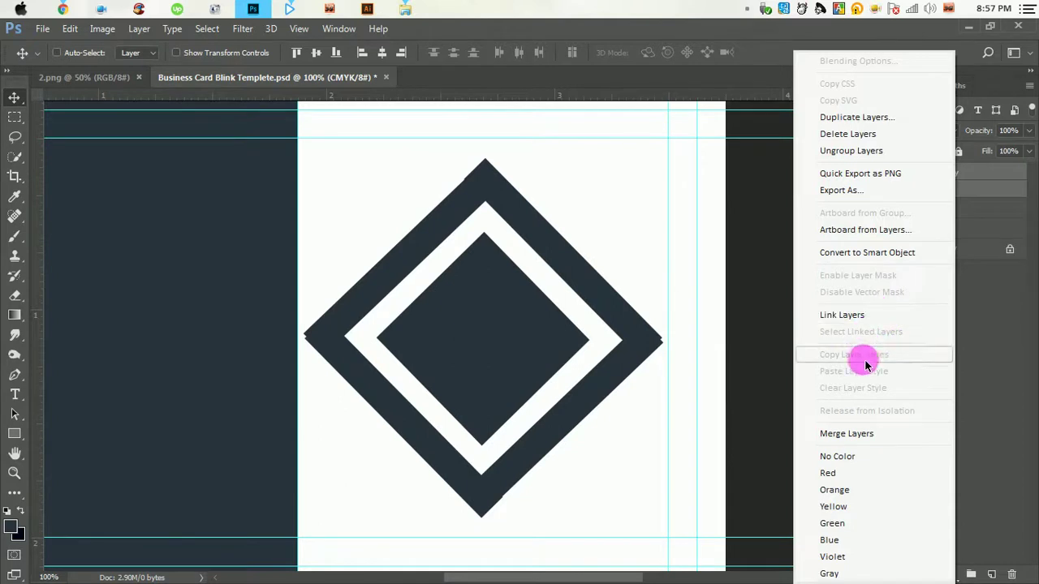
click(857, 433)
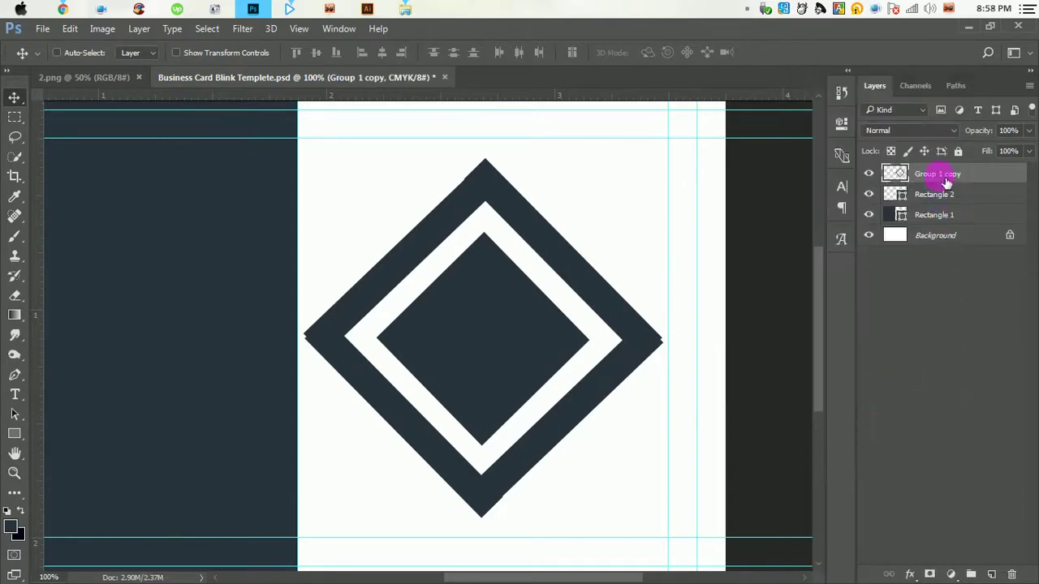
Step: Convert the merged frame to a smart object and marquee-select its top corner
right_click(945, 179)
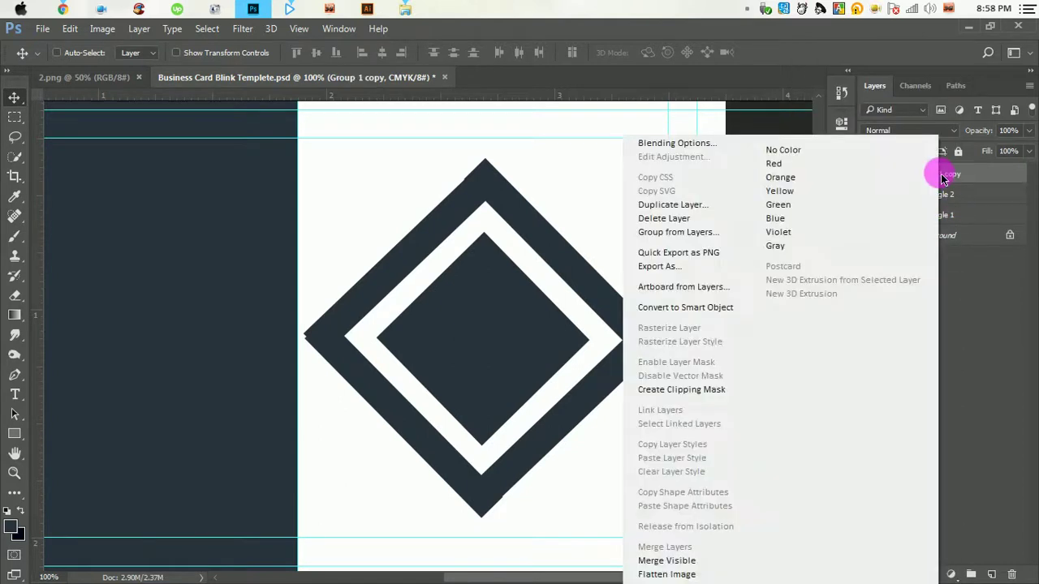
click(673, 306)
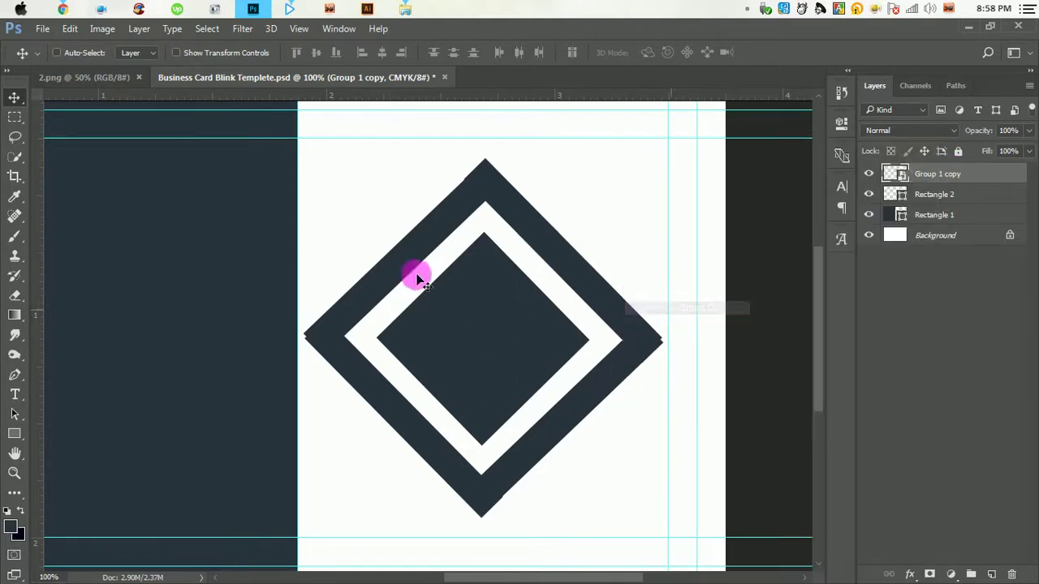
click(17, 118)
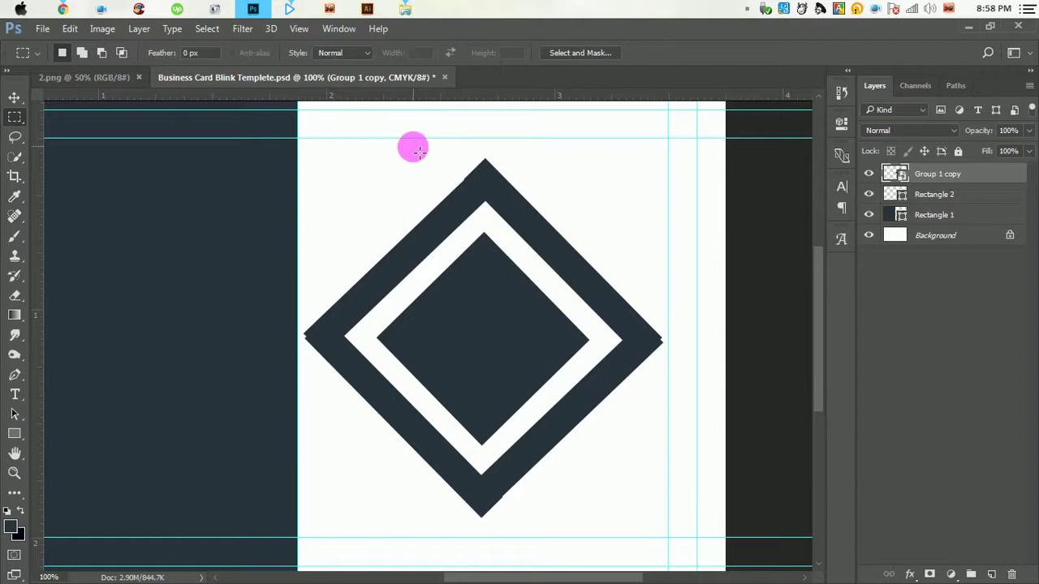
drag(414, 148, 574, 209)
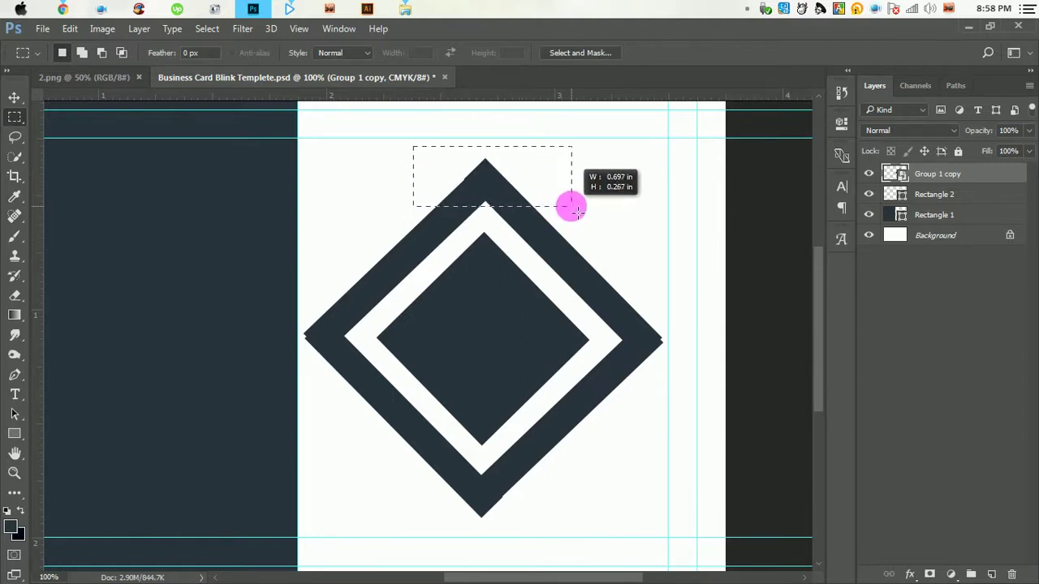
drag(574, 210, 571, 204)
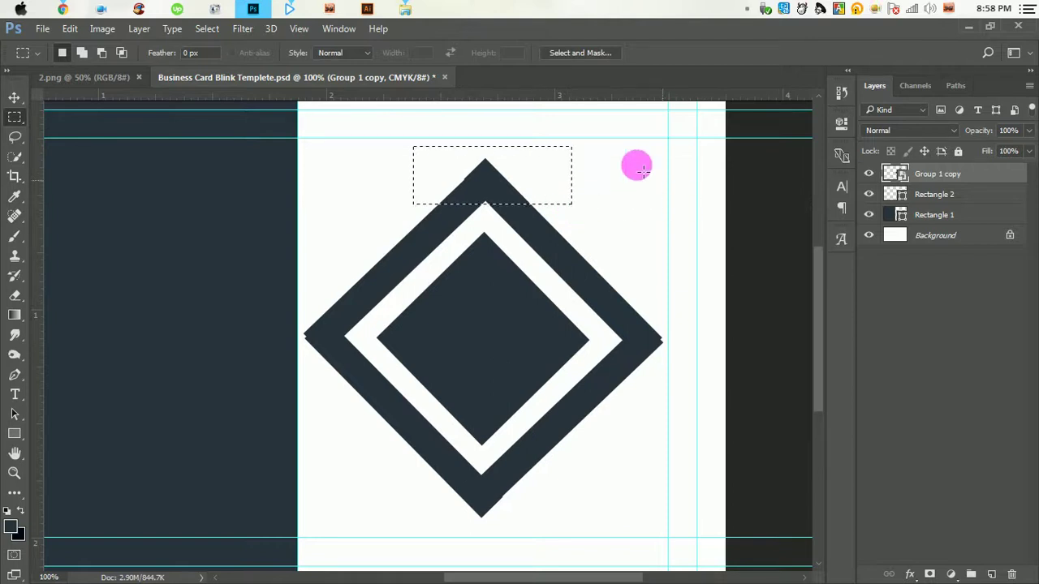
Step: Rasterize the Group 1 copy frame layer into plain pixels
click(81, 30)
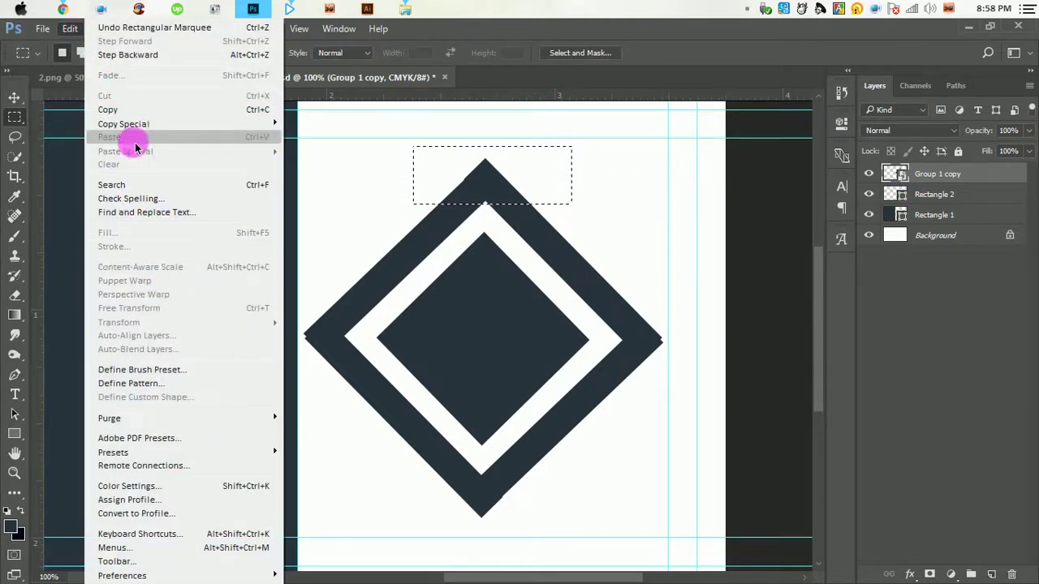
right_click(901, 175)
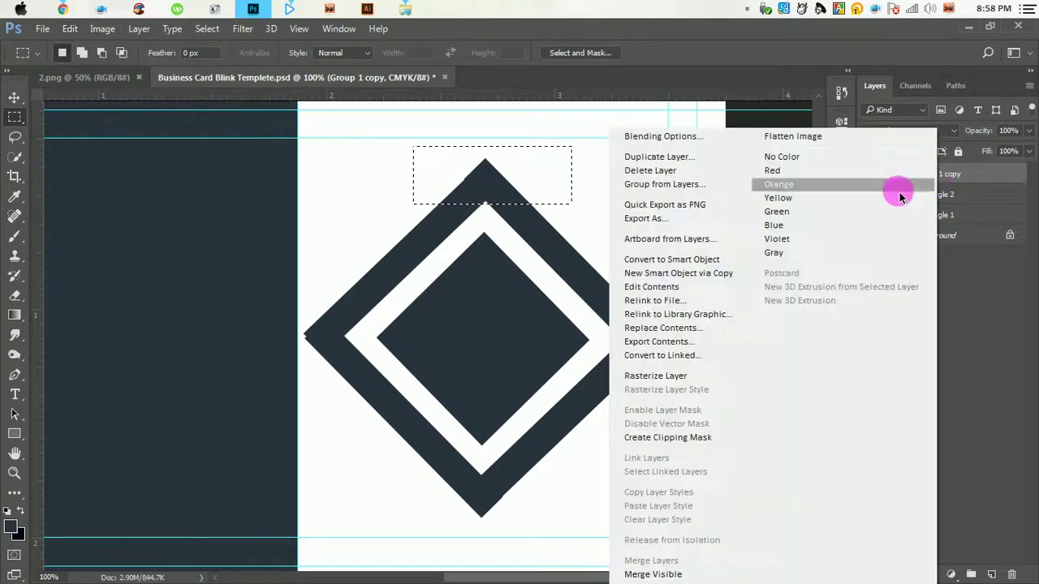
click(680, 375)
Step: Clear the top and bottom tips of the diamond frame
click(71, 30)
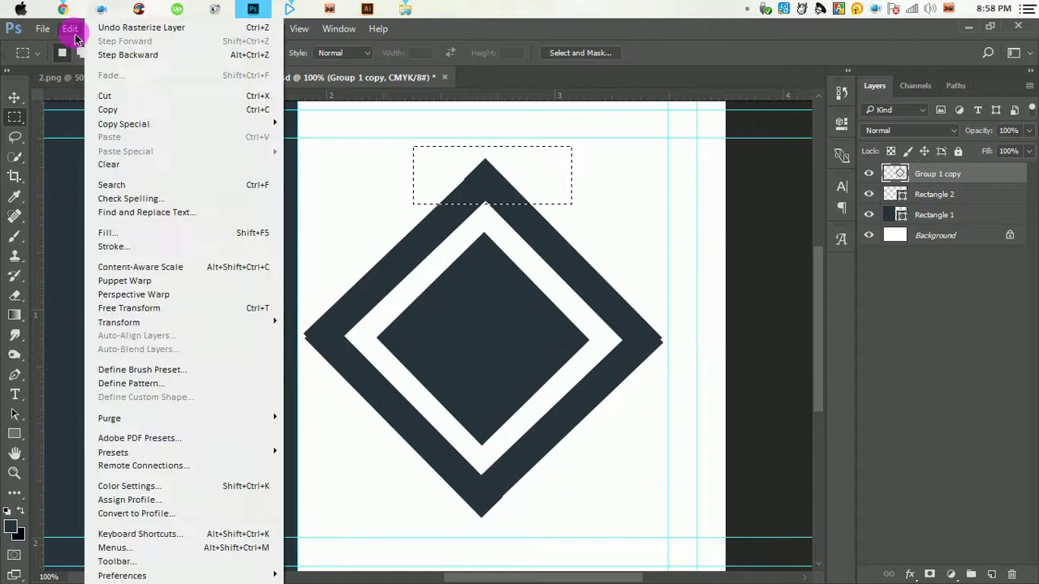
click(148, 167)
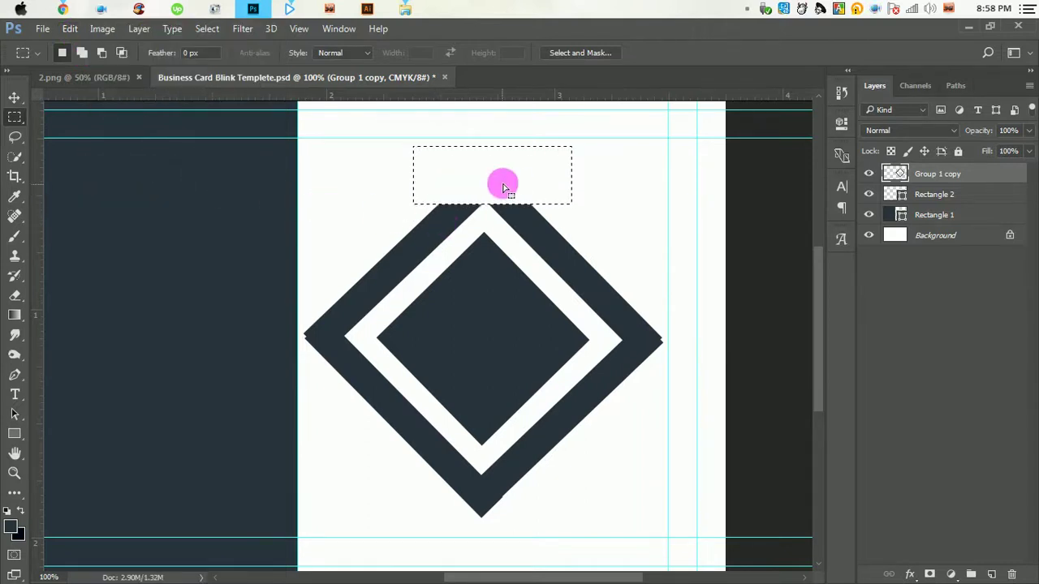
drag(497, 168, 489, 495)
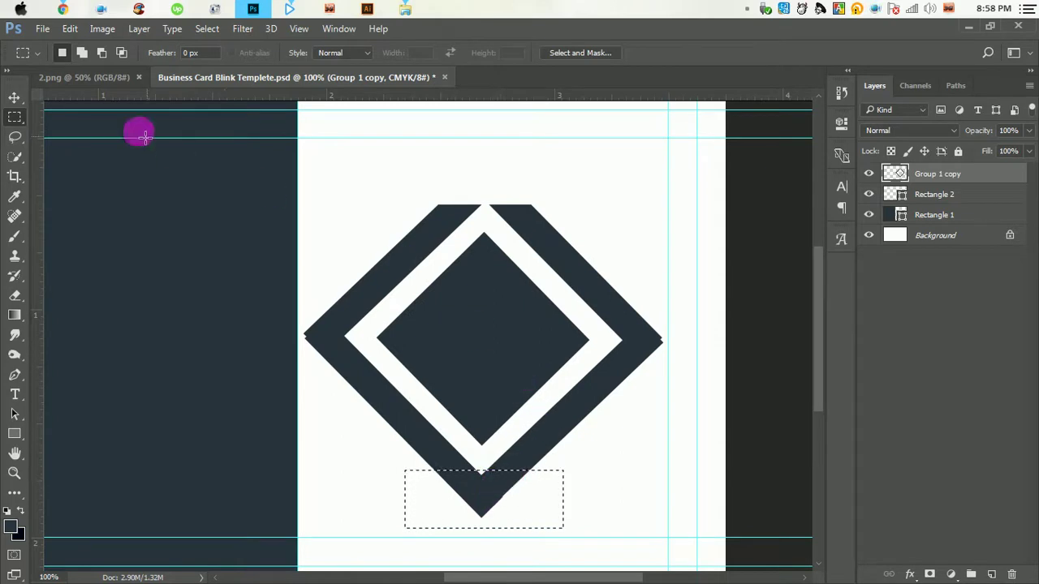
click(73, 32)
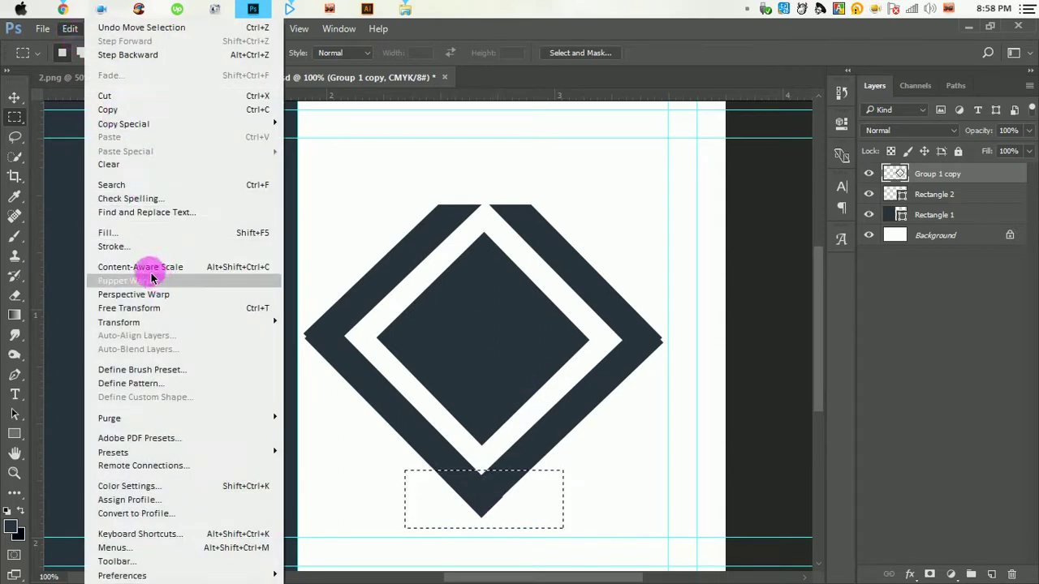
click(126, 168)
Step: Clear the left and right tips of the diamond frame, then deselect
mouse_move(471, 492)
mouse_down()
mouse_move(253, 328)
mouse_move(274, 333)
mouse_up()
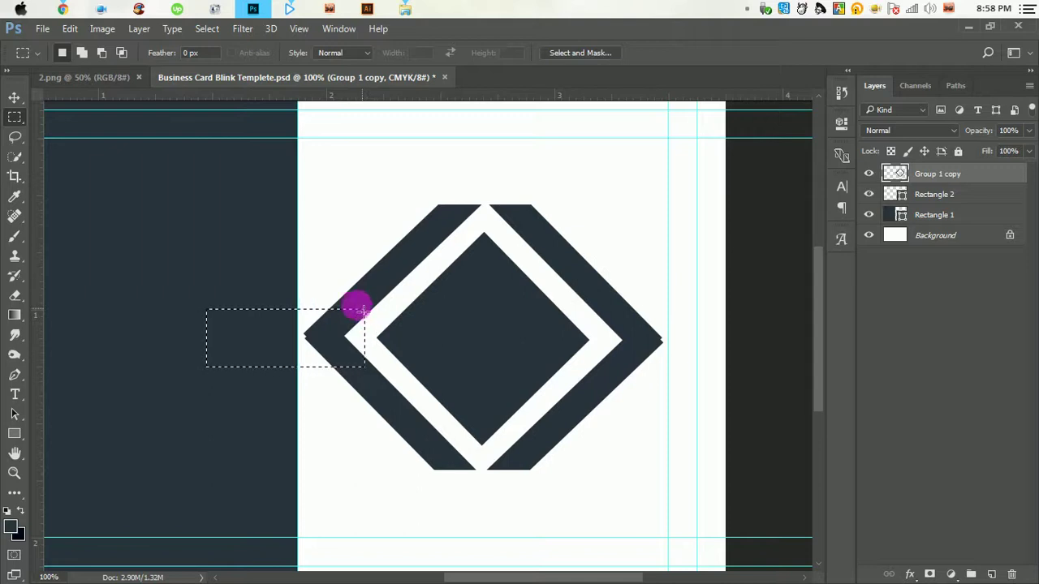
drag(285, 265, 356, 403)
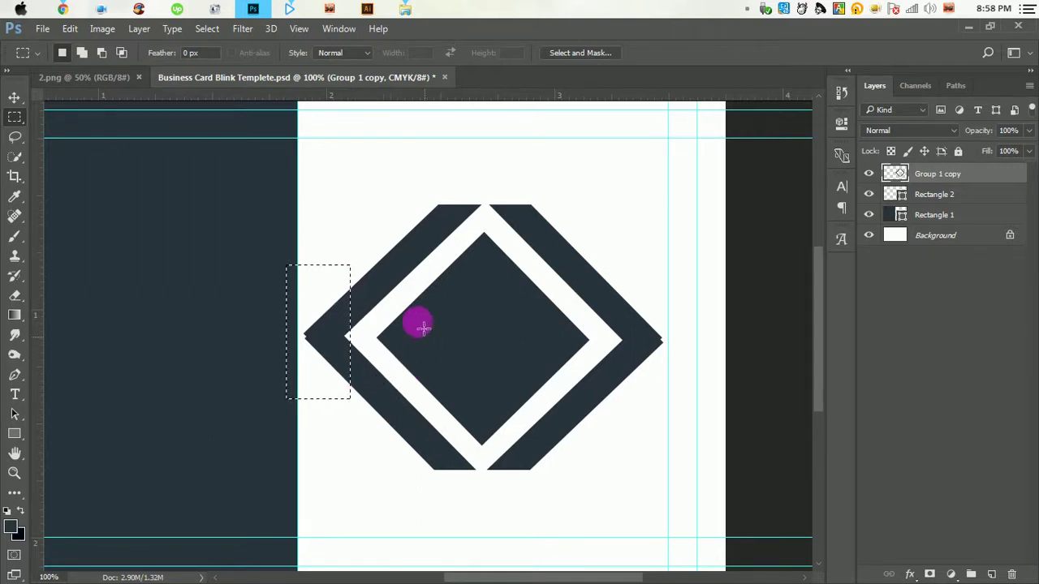
click(70, 28)
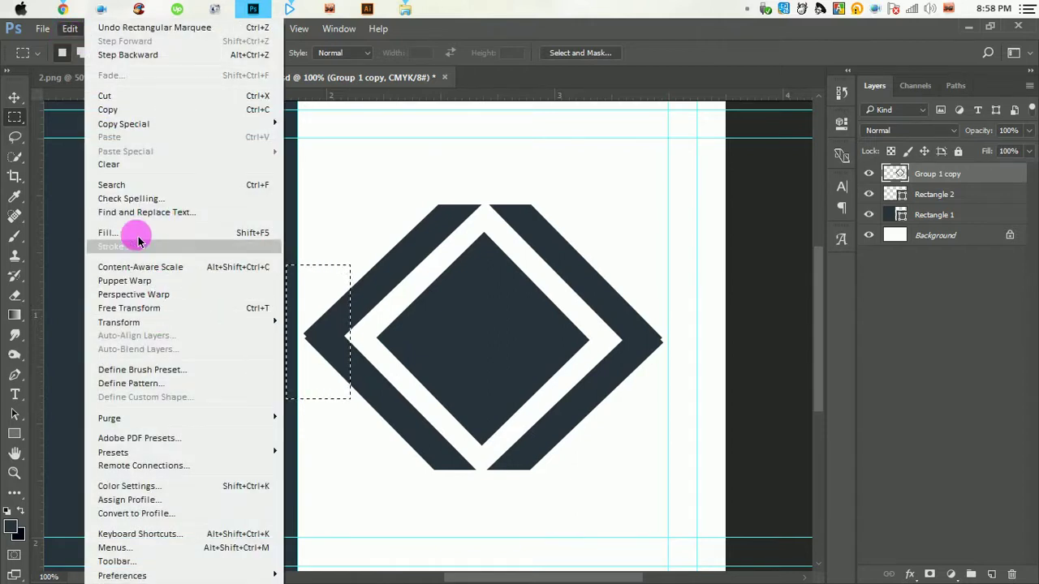
click(113, 163)
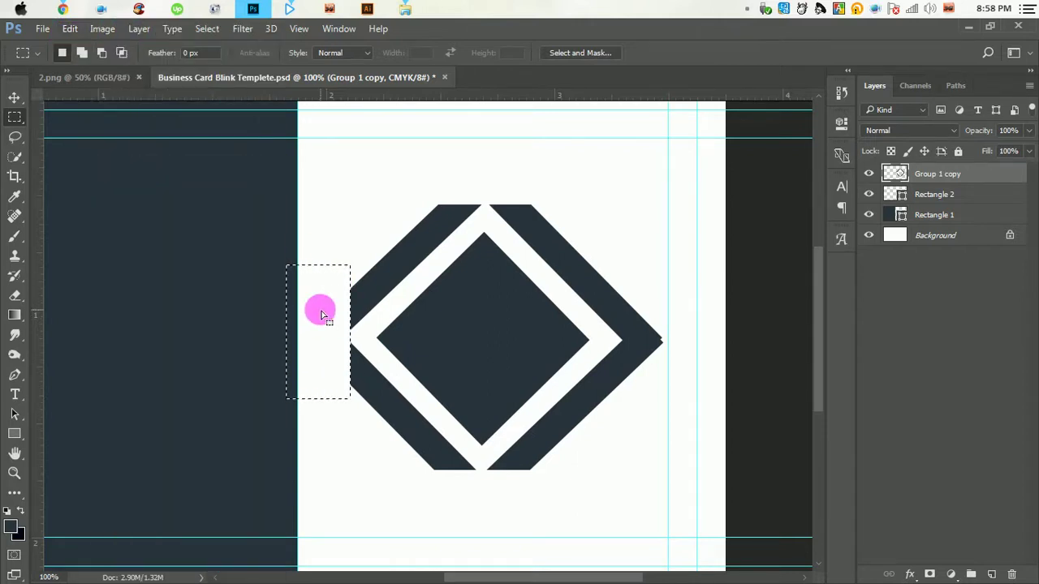
drag(324, 306, 650, 323)
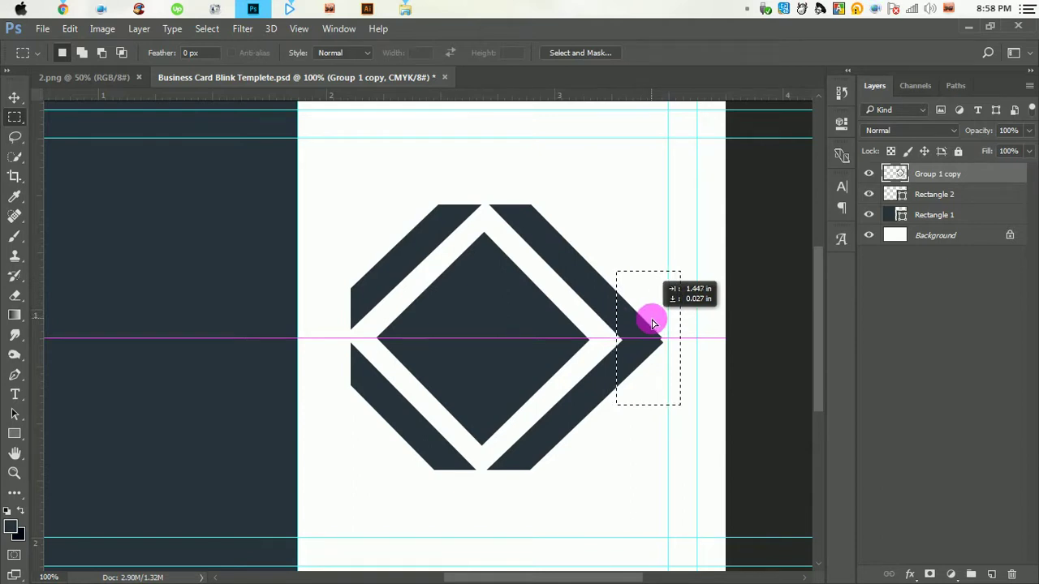
click(70, 28)
click(121, 164)
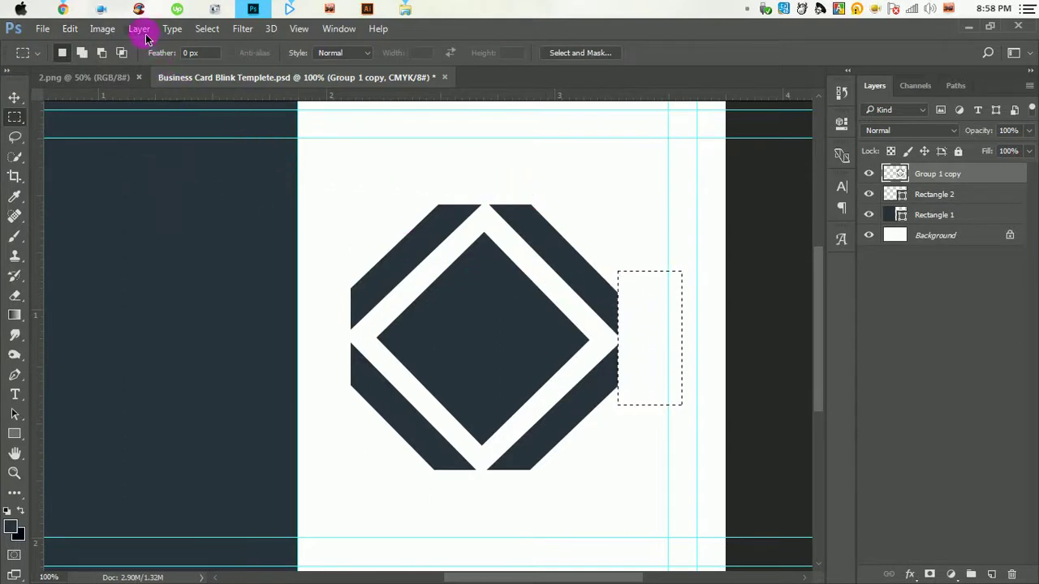
click(207, 29)
click(241, 56)
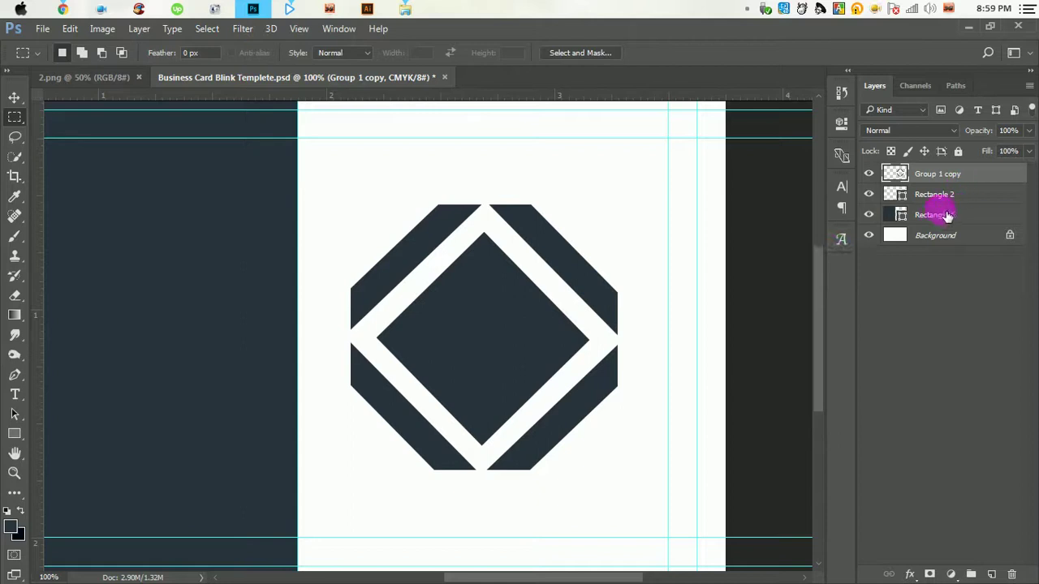
Step: Select Rectangle 1 and set the foreground colour to near-black navy #000614
click(868, 194)
click(869, 194)
click(942, 215)
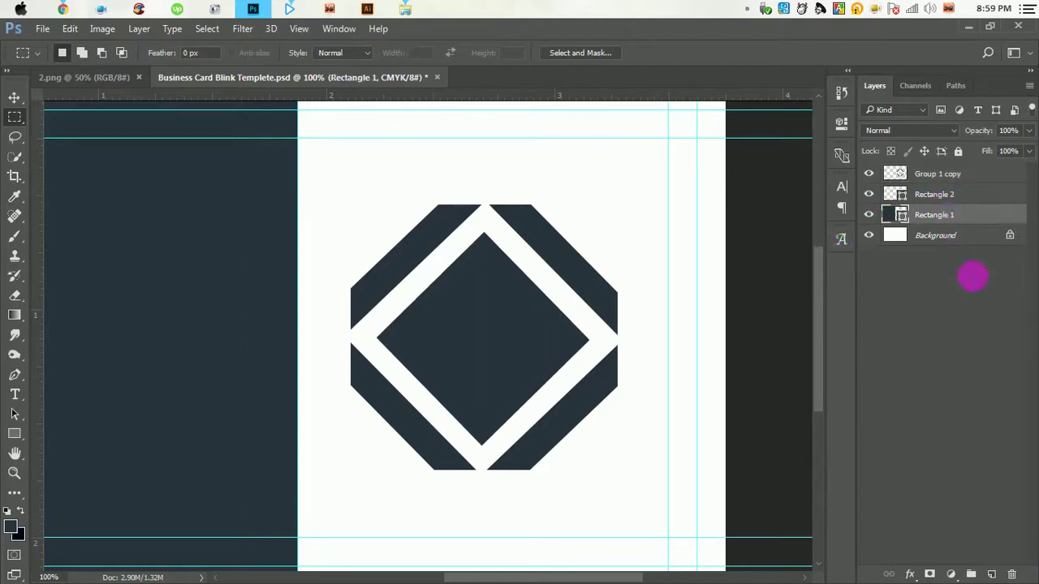
click(16, 528)
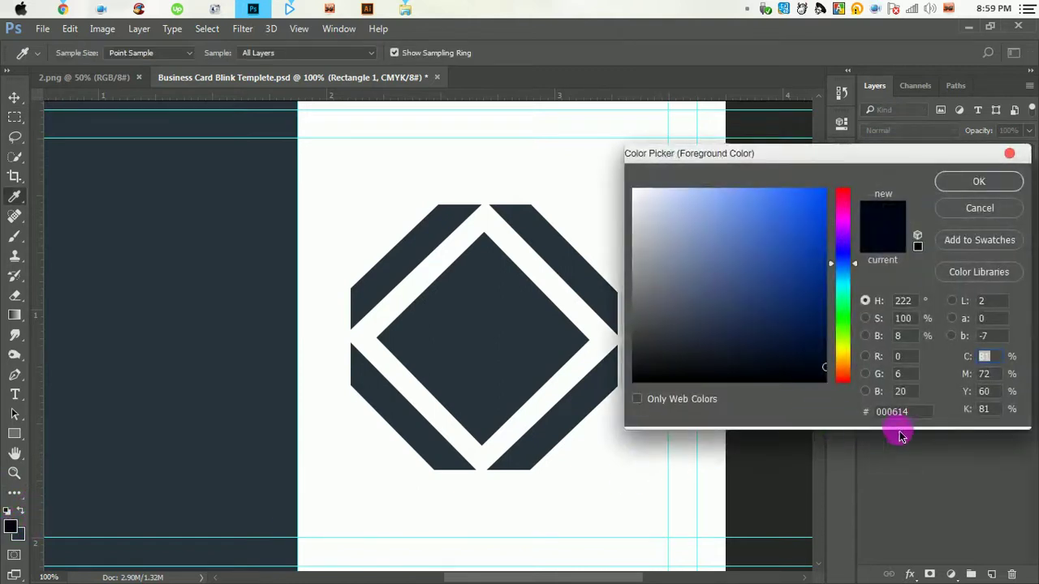
click(987, 186)
Step: Draw Rectangle 3 over the card's right half, about 586 × 696 px
drag(428, 324, 372, 315)
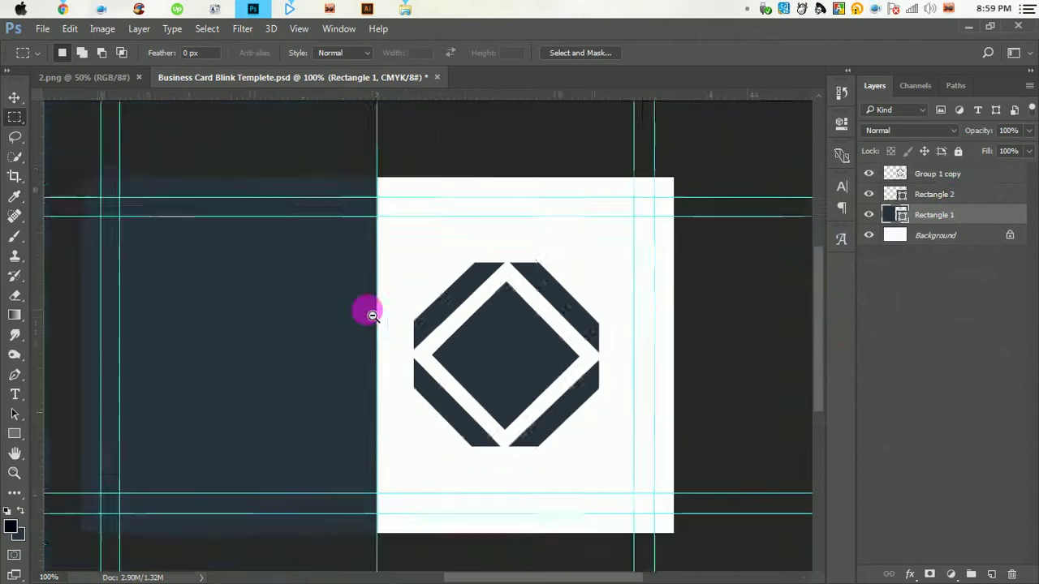
click(14, 435)
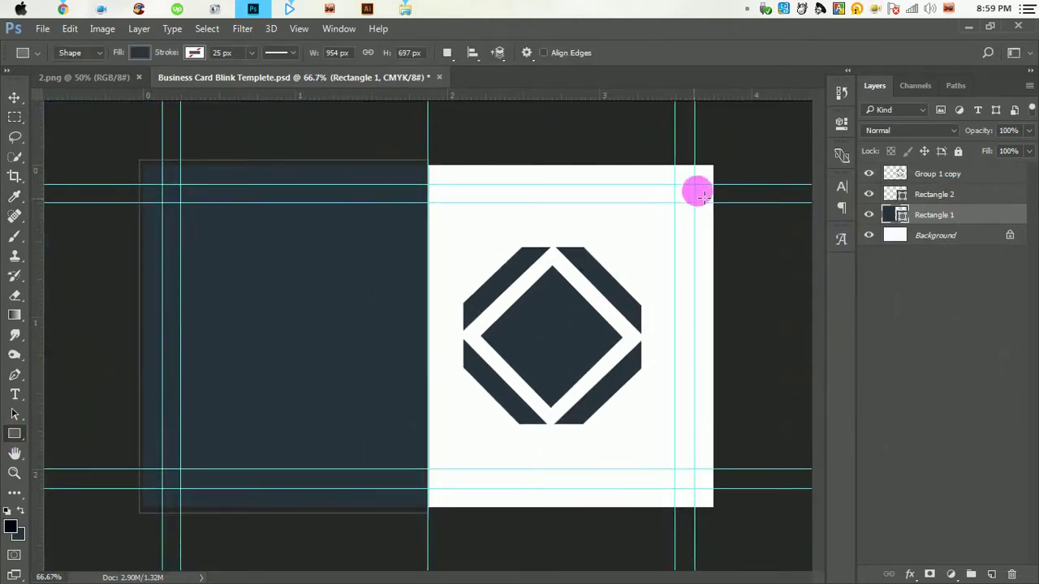
drag(730, 163, 448, 519)
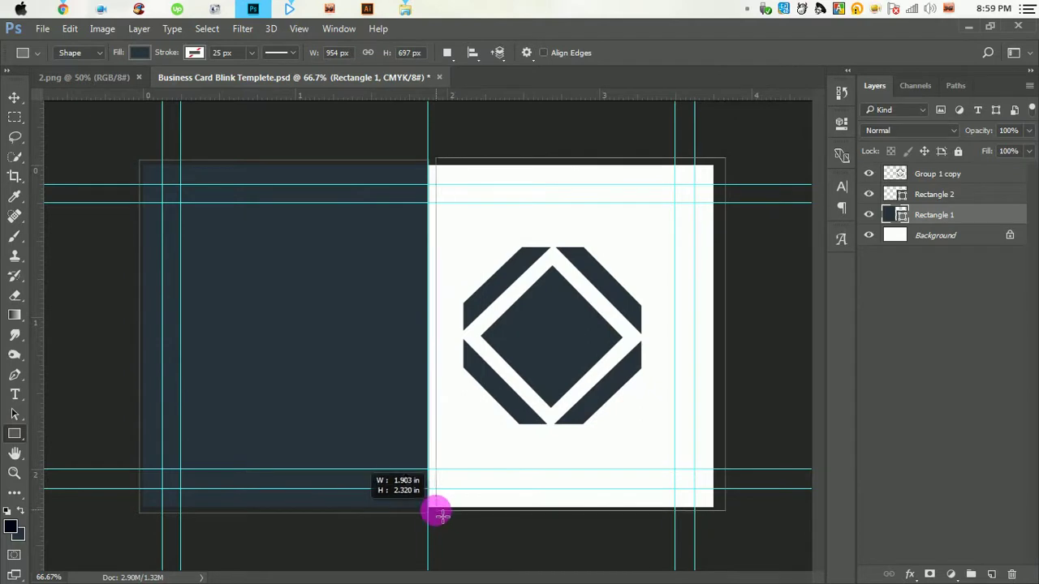
drag(448, 519, 428, 510)
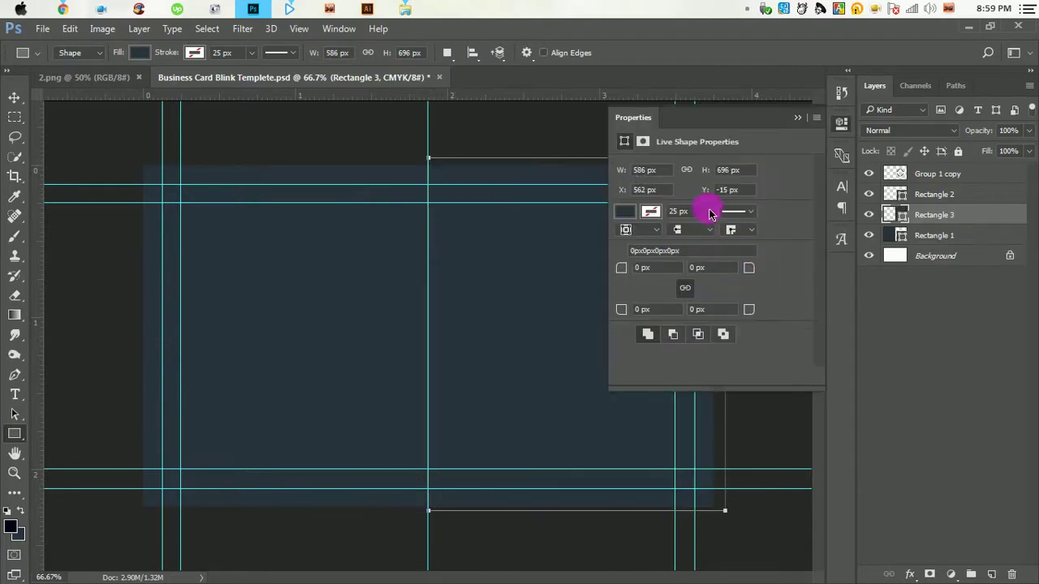
Step: Set Rectangle 3's fill colour to #000614
double_click(888, 214)
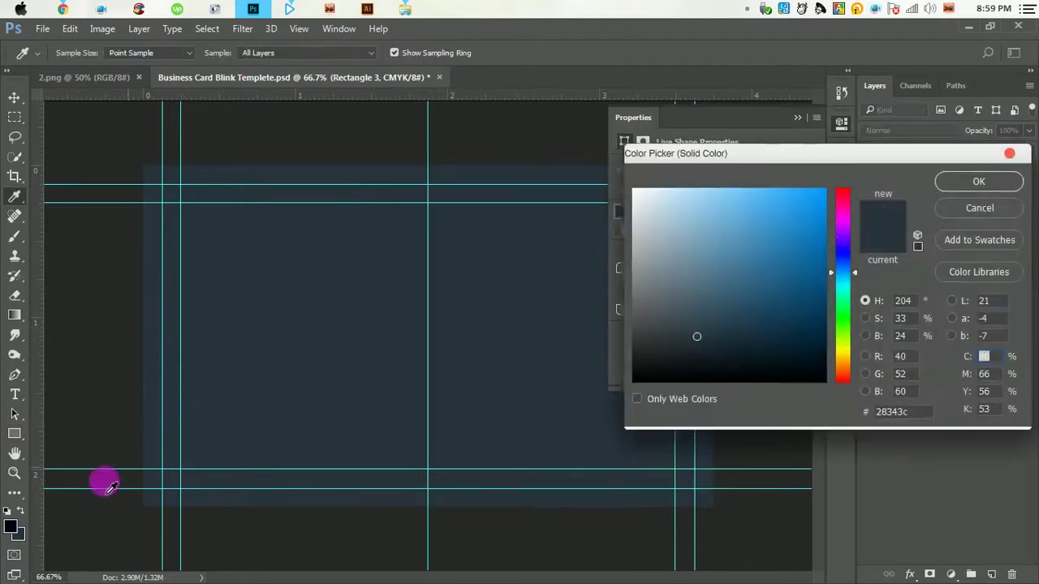
click(717, 430)
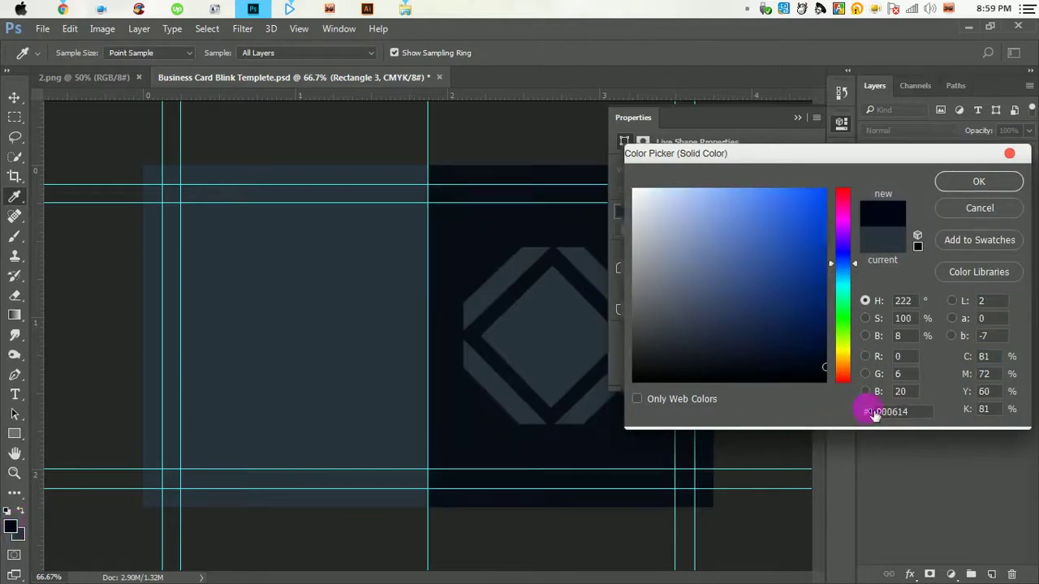
click(973, 186)
click(799, 120)
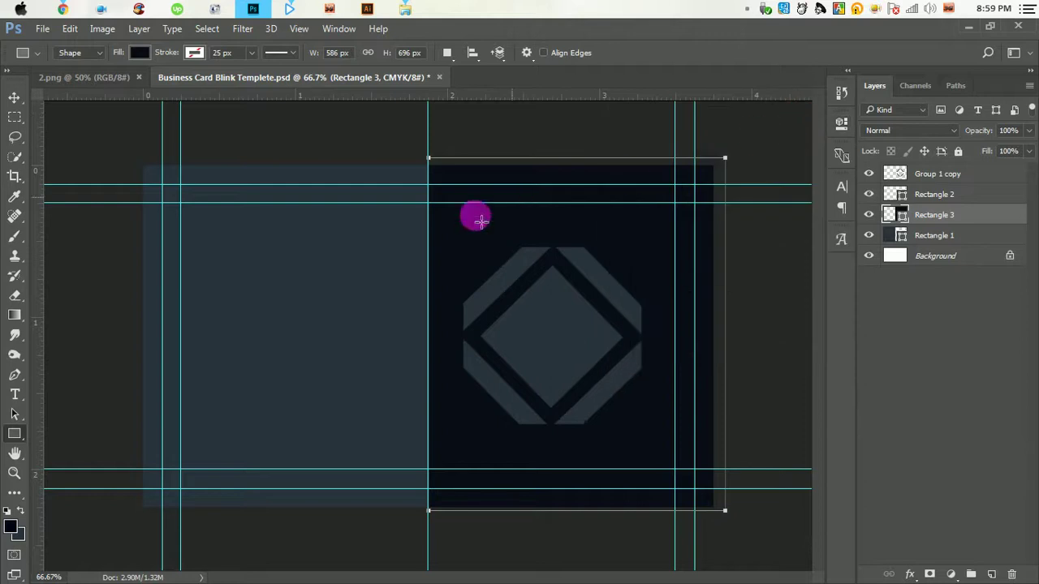
Step: Select Rectangle 2 and toggle its visibility to check the diamond
click(14, 97)
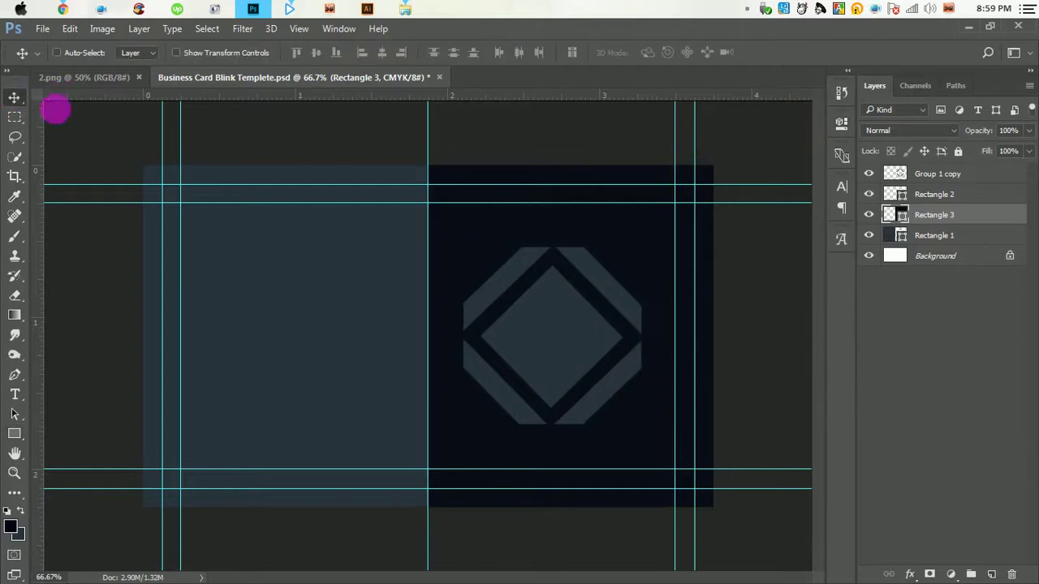
click(959, 201)
click(868, 194)
click(868, 193)
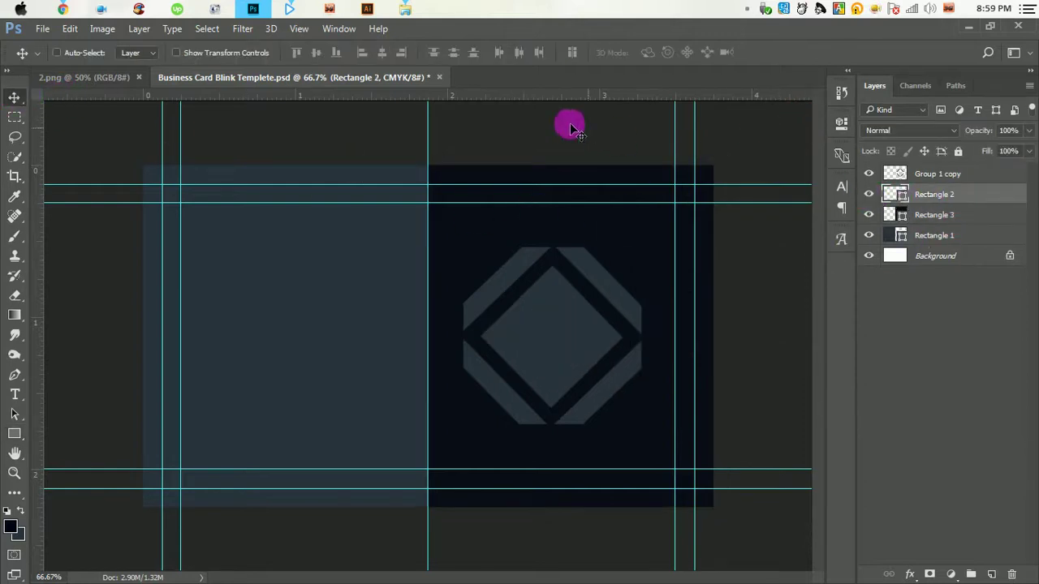
Step: Open File Explorer and browse to Working Help > Stock Image > Female > Beautiful Girl
click(405, 8)
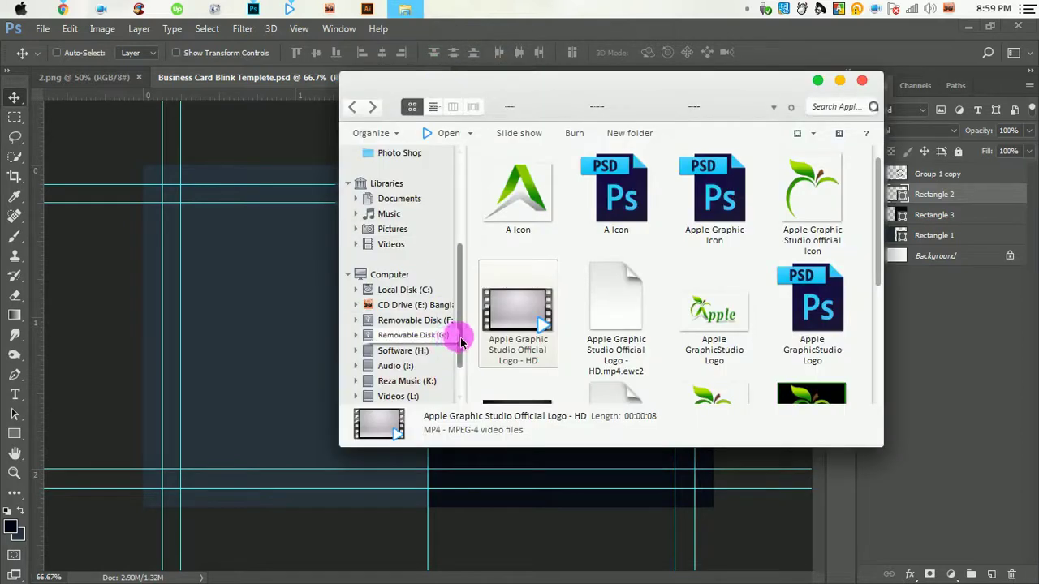
drag(463, 292, 463, 203)
click(405, 245)
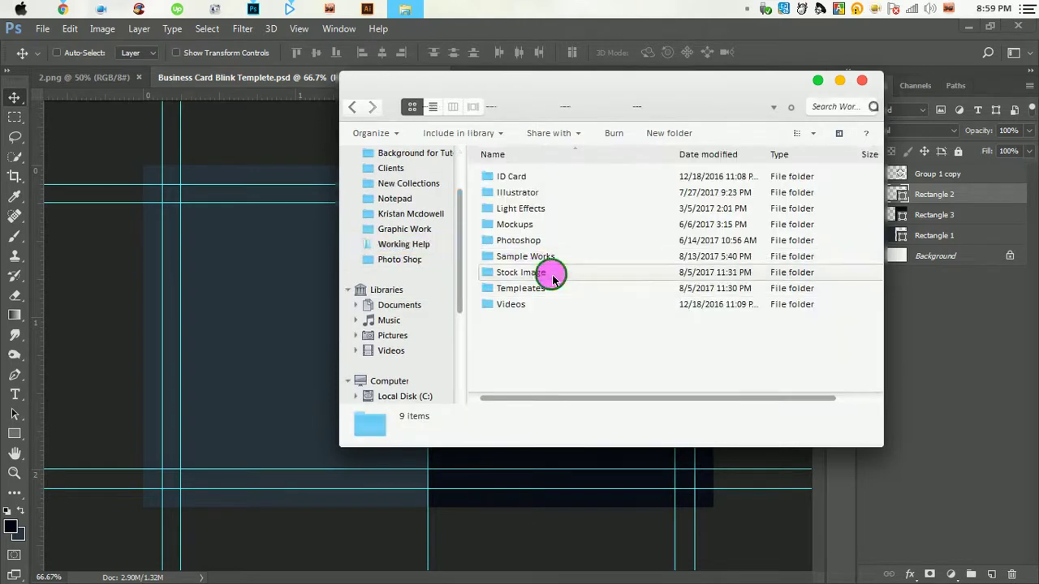
double_click(552, 276)
click(487, 323)
scroll(564, 301, down, 2)
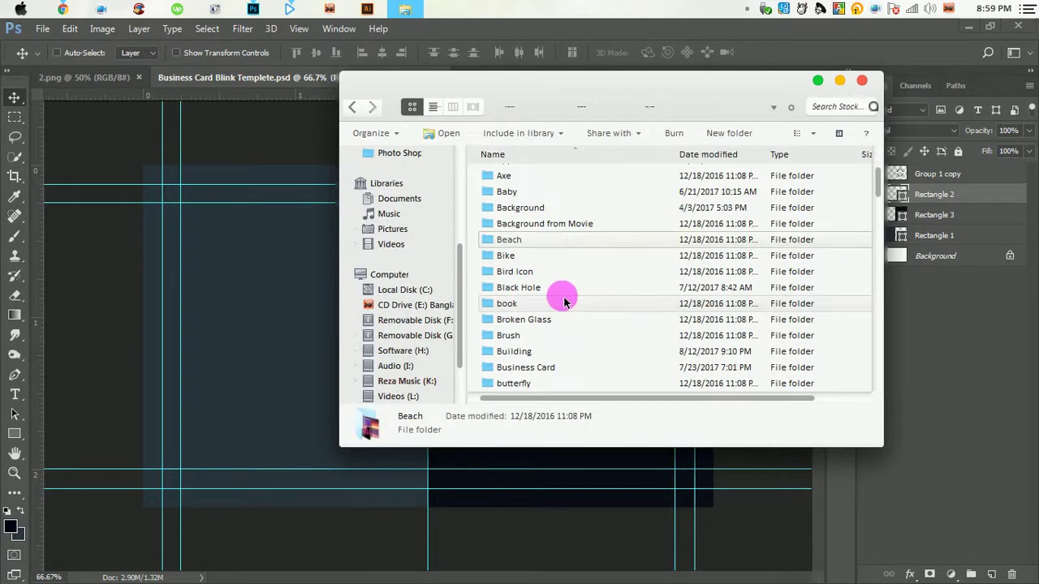
scroll(564, 302, down, 5)
click(552, 254)
double_click(515, 186)
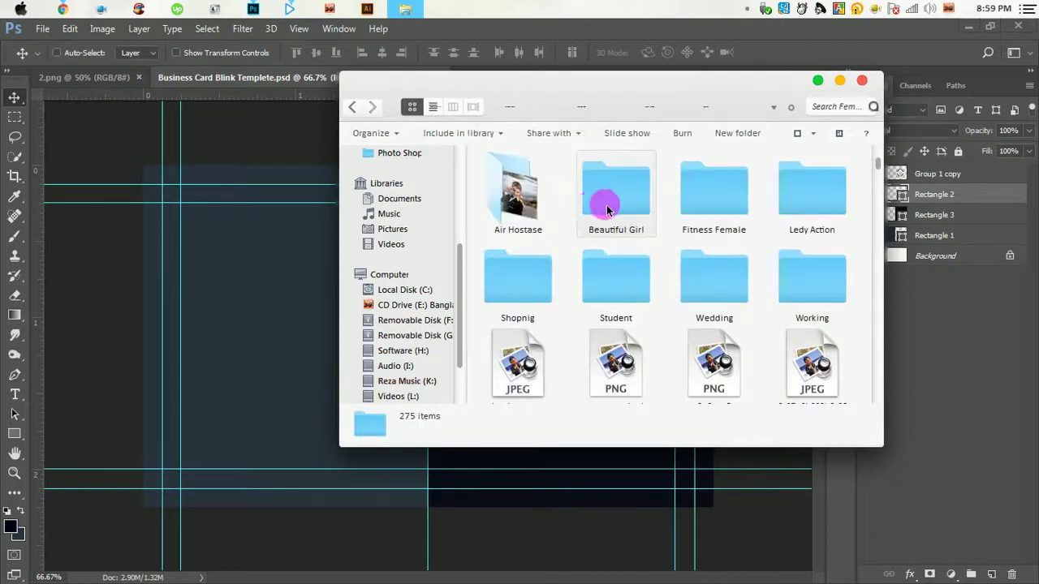
double_click(607, 209)
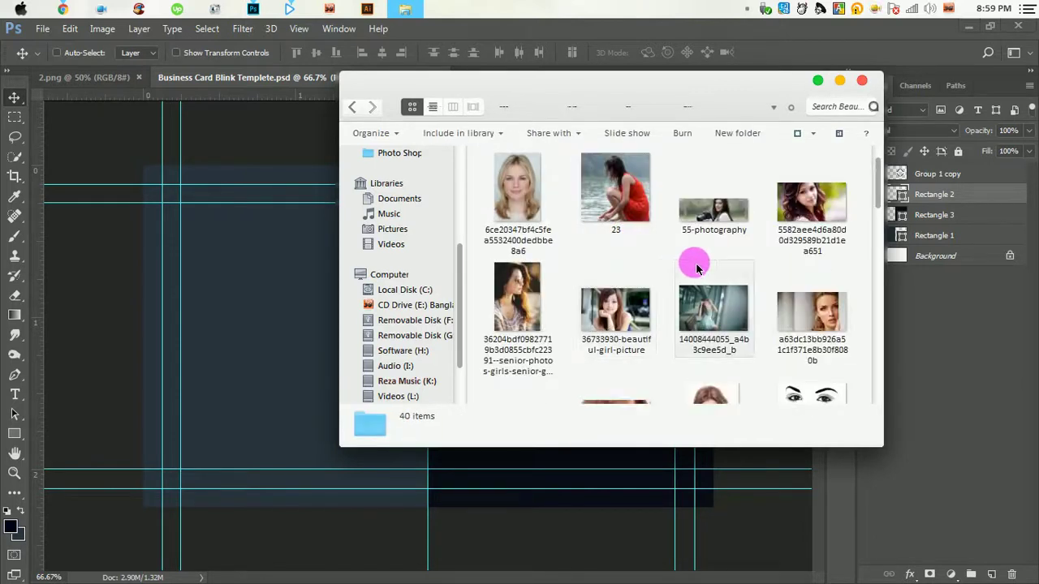
Step: Select the close-up photo of the woman resting her head on her hand
scroll(765, 276, down, 3)
scroll(779, 292, down, 2)
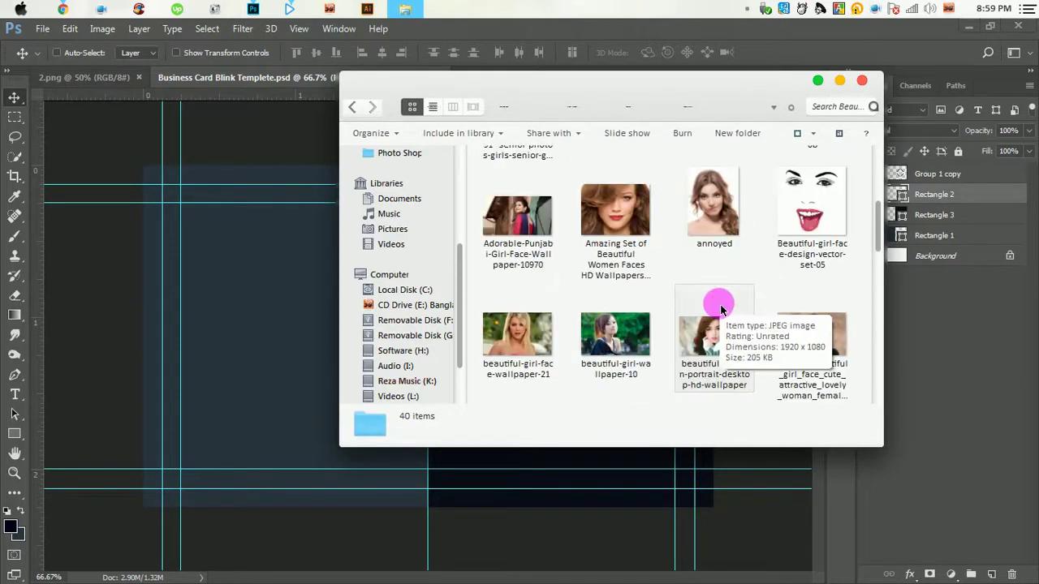
scroll(723, 306, down, 1)
scroll(733, 307, down, 1)
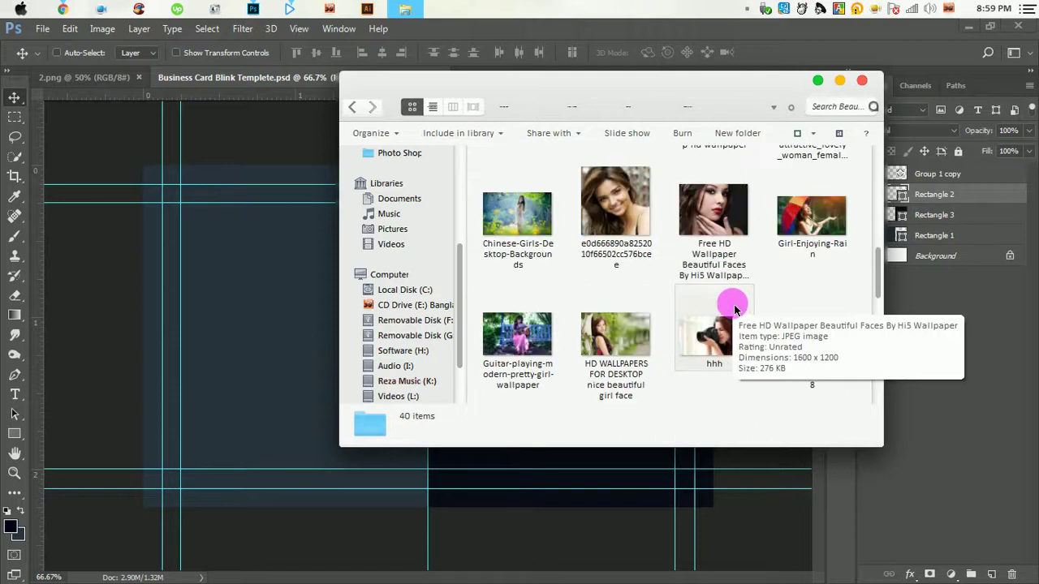
scroll(653, 316, down, 1)
scroll(688, 315, down, 1)
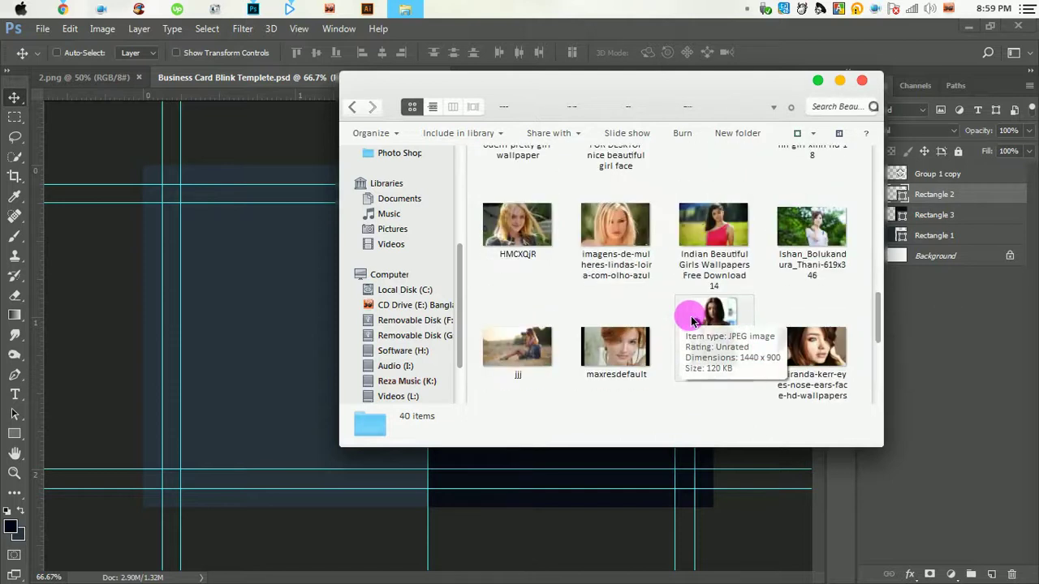
scroll(698, 321, down, 1)
scroll(697, 318, down, 1)
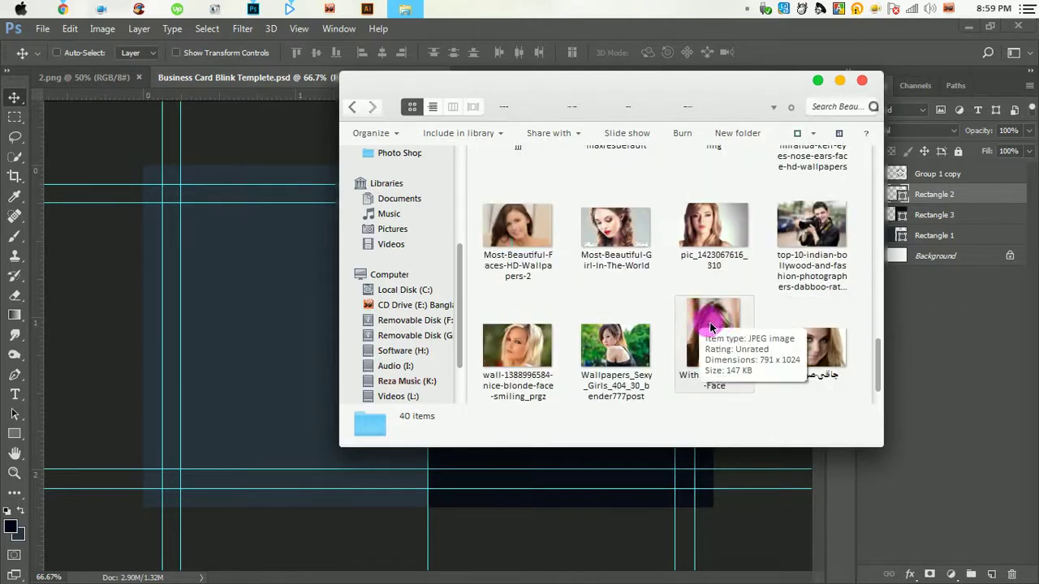
click(635, 321)
scroll(715, 318, up, 1)
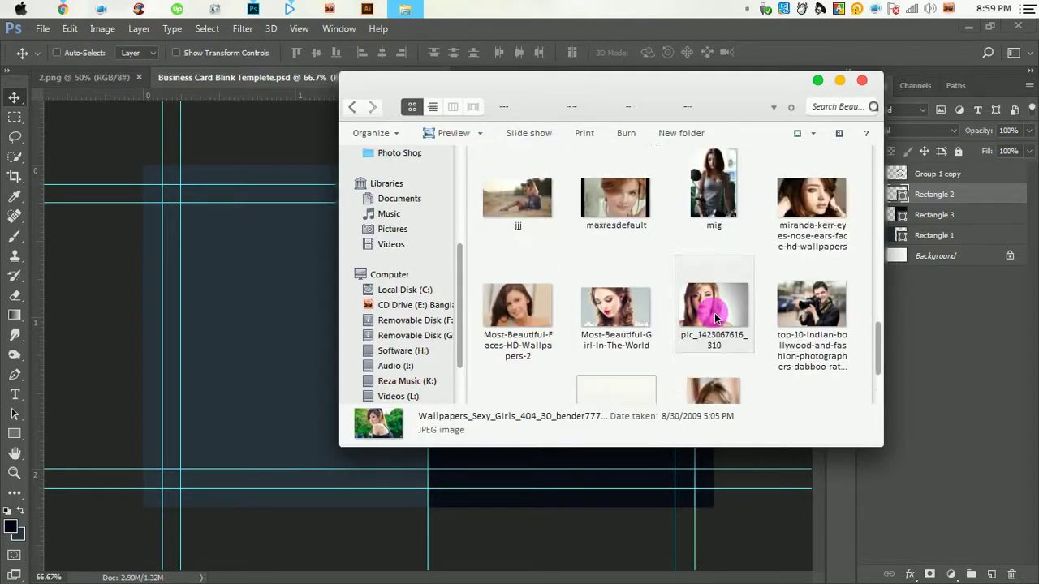
scroll(715, 318, up, 1)
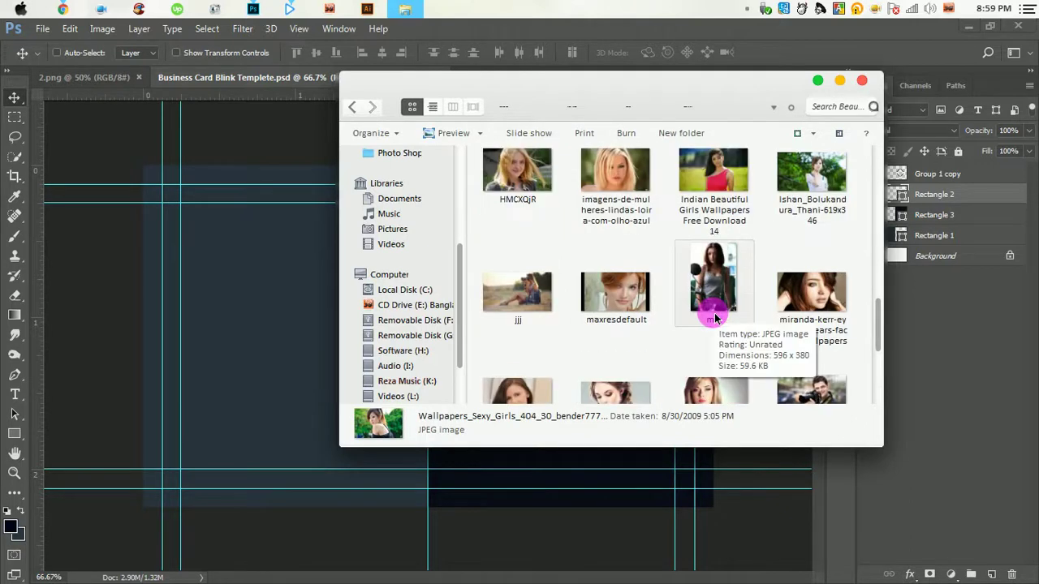
scroll(715, 318, up, 1)
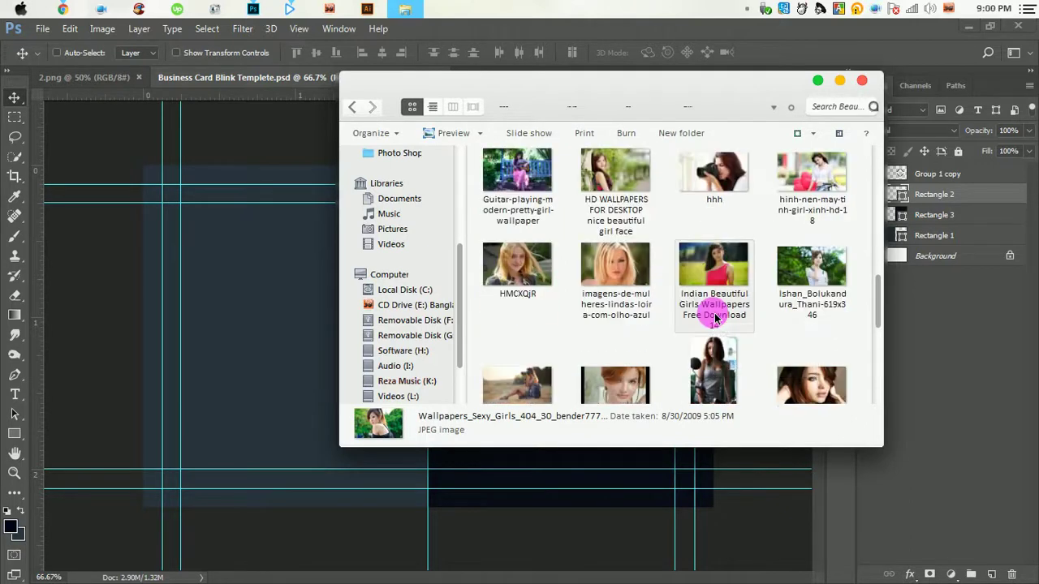
click(808, 390)
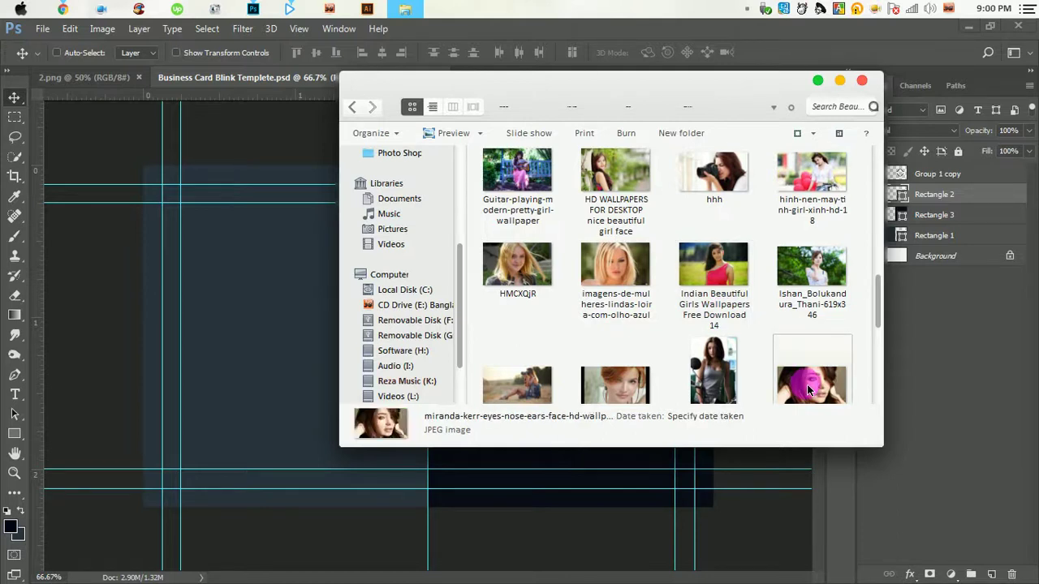
Step: Place the face JPEG on the canvas, scaled down and positioned over the diamond
drag(804, 391, 280, 331)
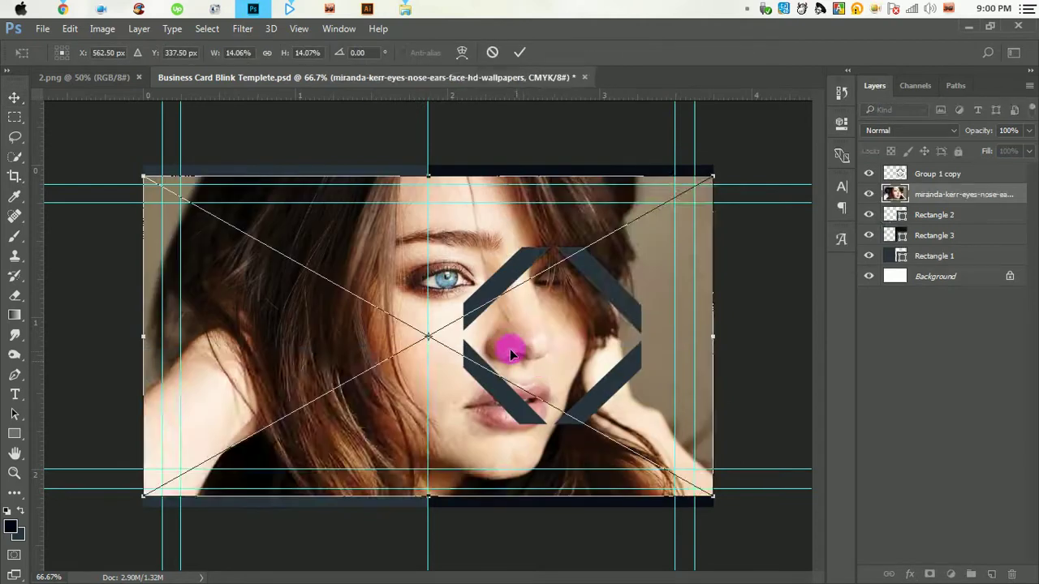
drag(501, 332, 512, 323)
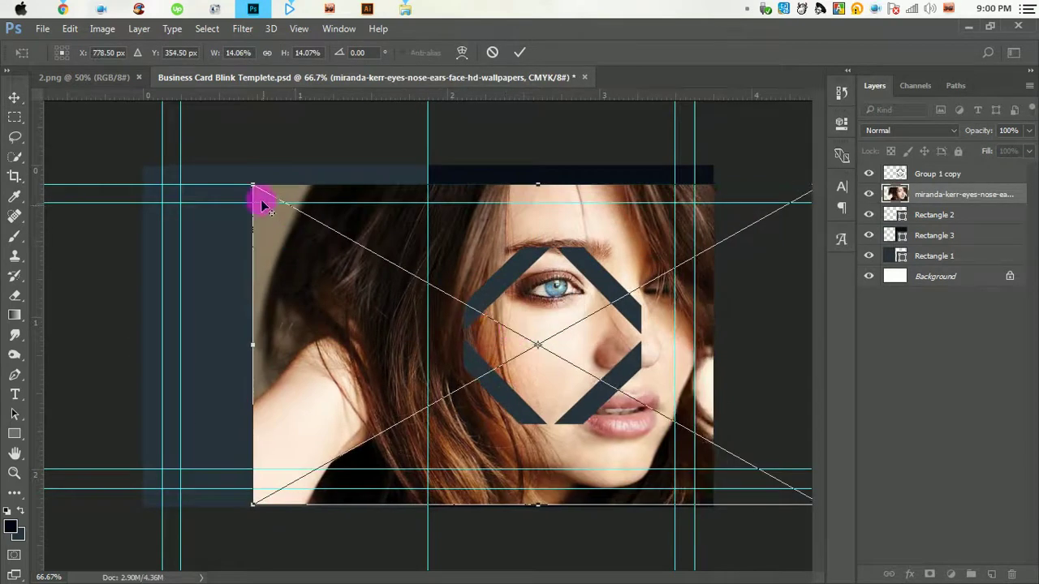
drag(252, 185, 424, 244)
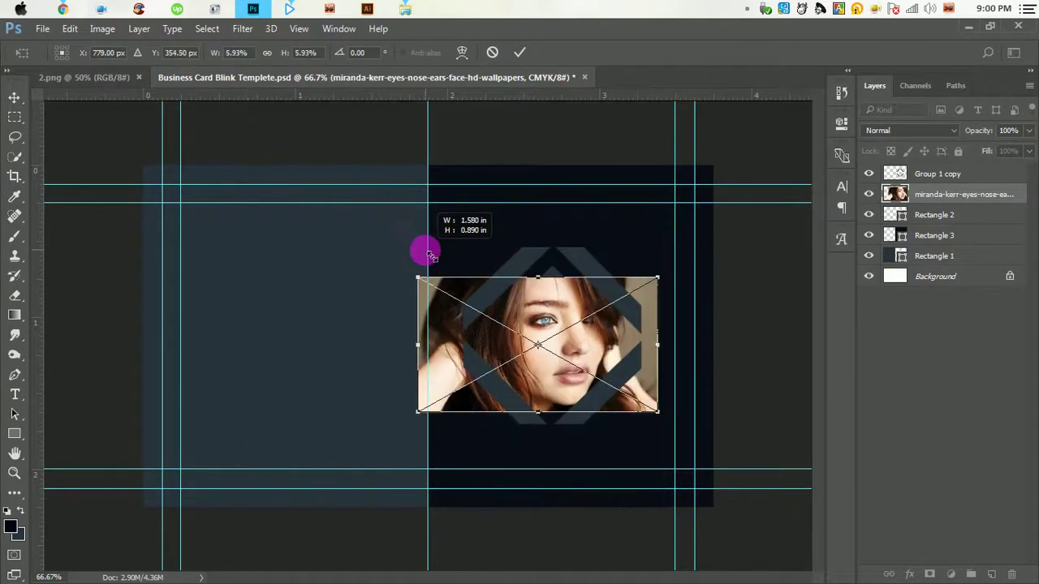
drag(541, 295, 545, 287)
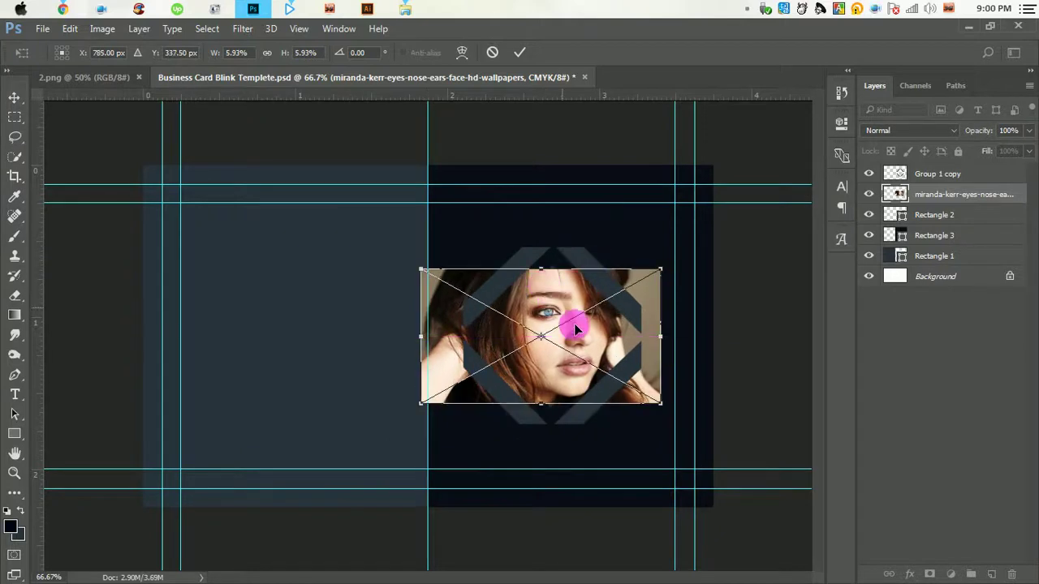
drag(660, 406, 667, 408)
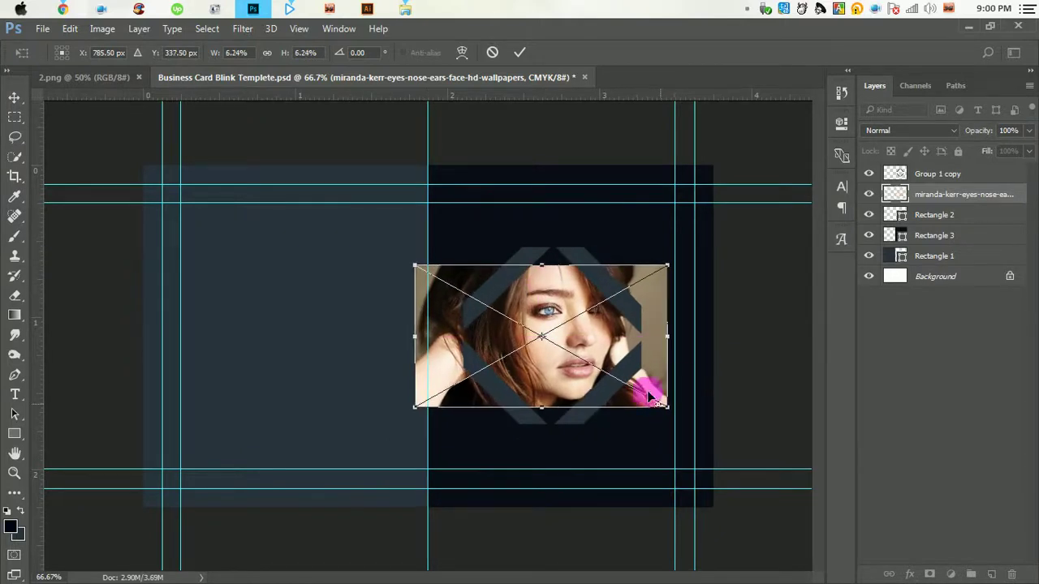
click(519, 52)
Step: Clip the face photo into the diamond and fine-tune its size and position
right_click(985, 195)
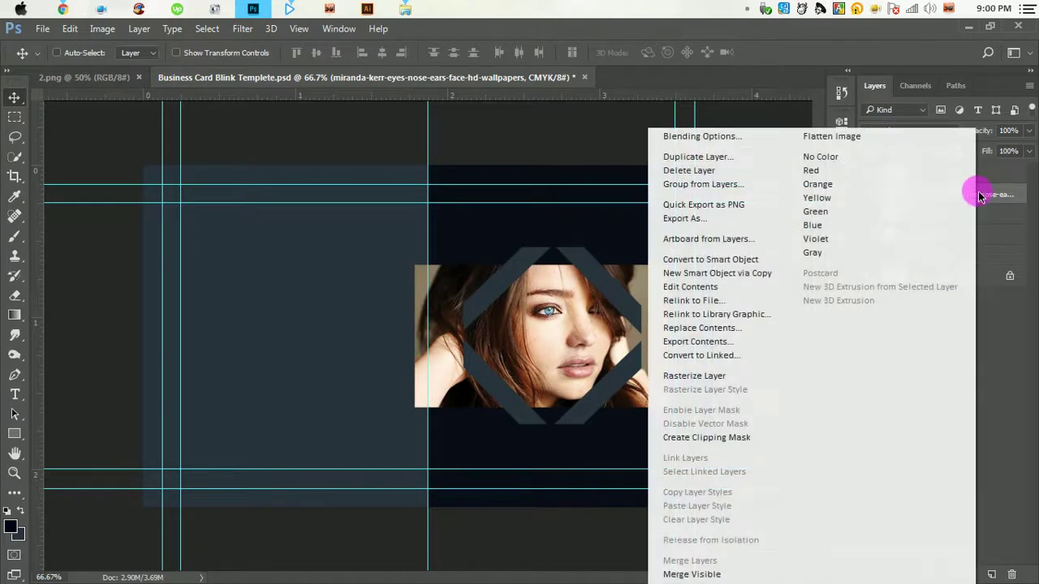
click(714, 443)
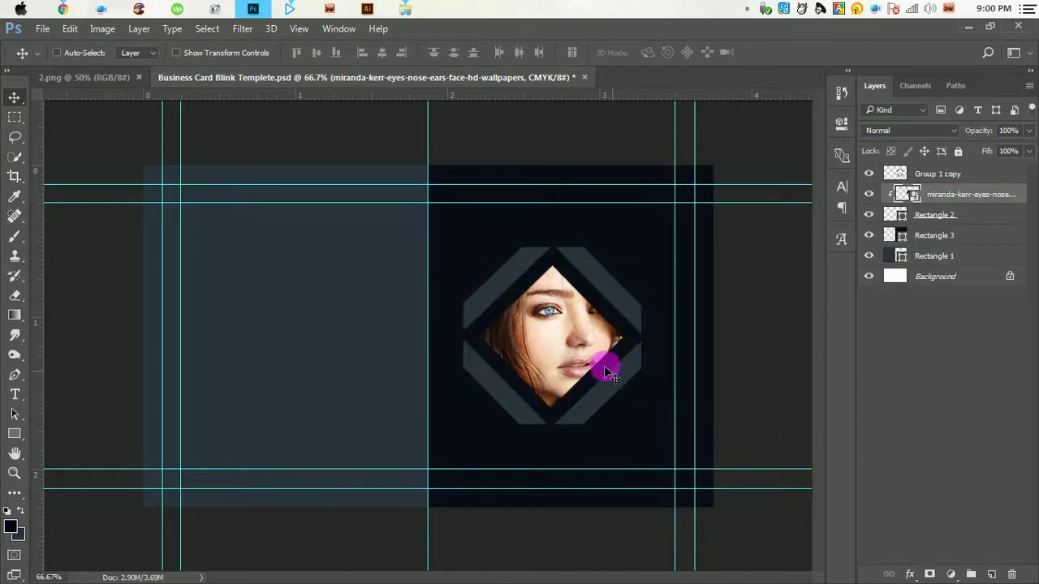
drag(559, 345, 568, 350)
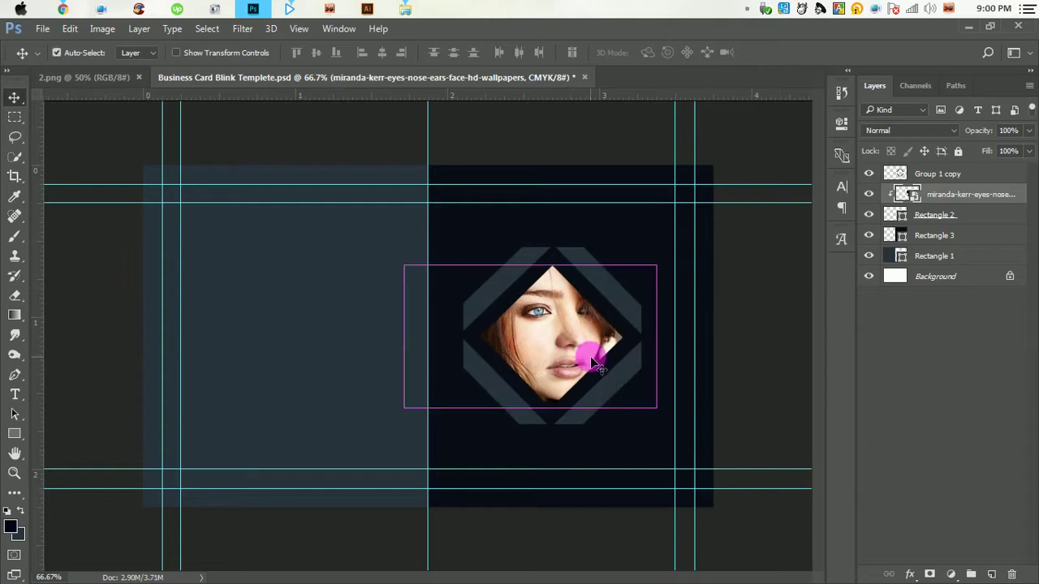
key(ctrl+t)
drag(657, 406, 660, 410)
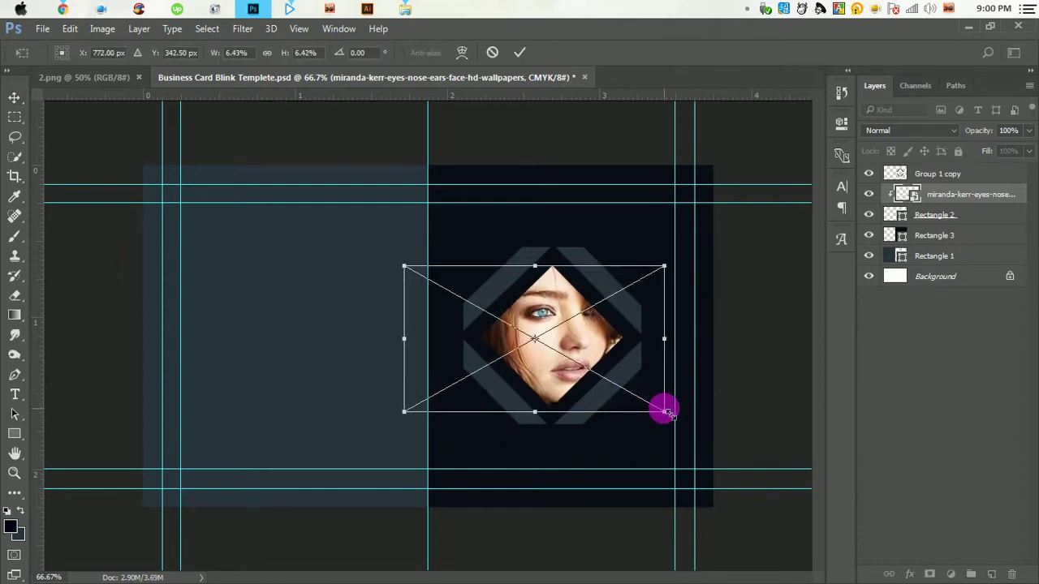
mouse_move(630, 364)
mouse_down()
mouse_move(621, 364)
mouse_move(632, 361)
mouse_up()
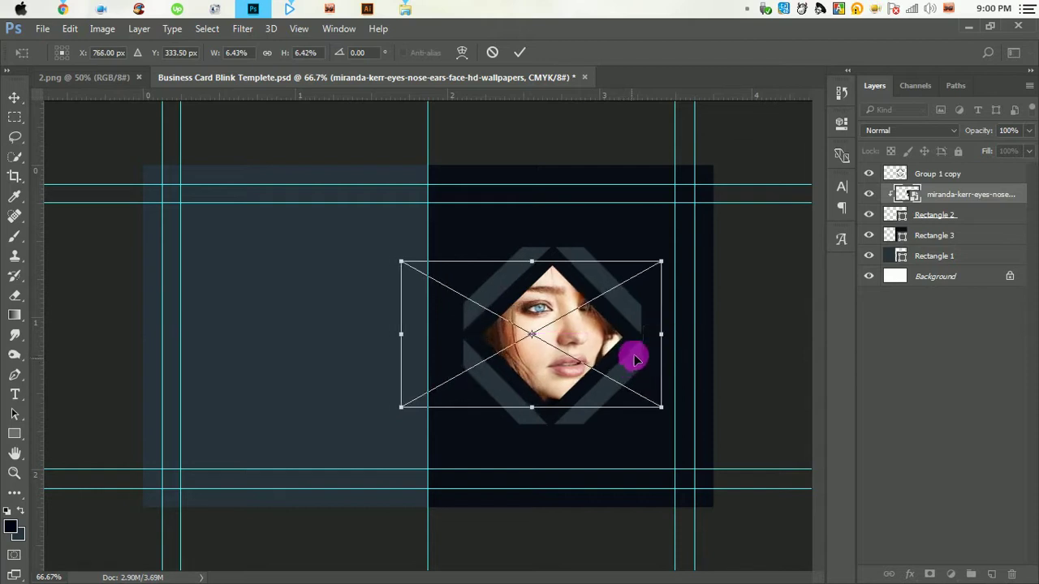
click(520, 52)
Step: Return to the image folder and select another candidate photo
click(405, 9)
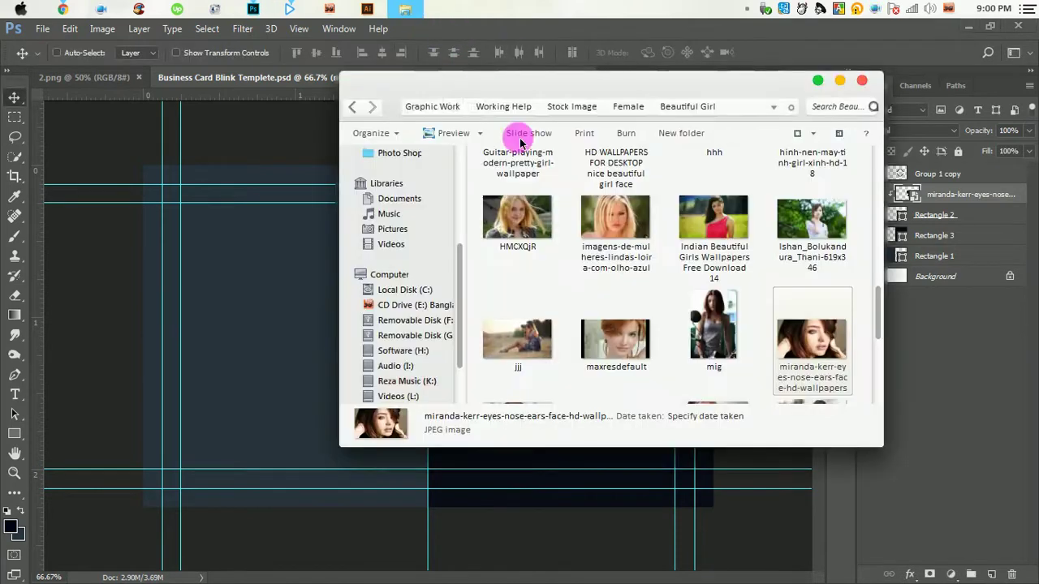
scroll(698, 281, down, 3)
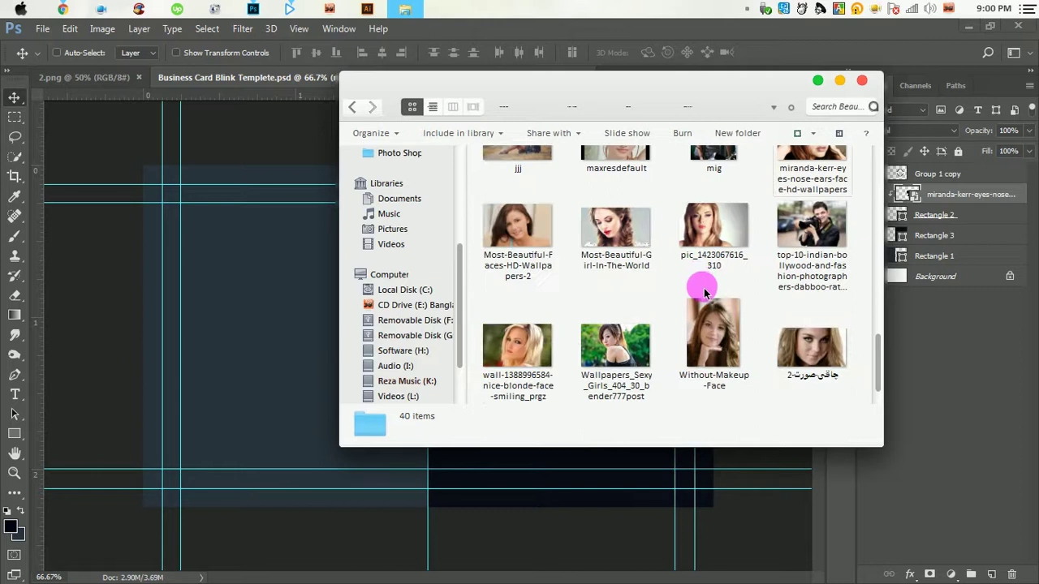
click(638, 344)
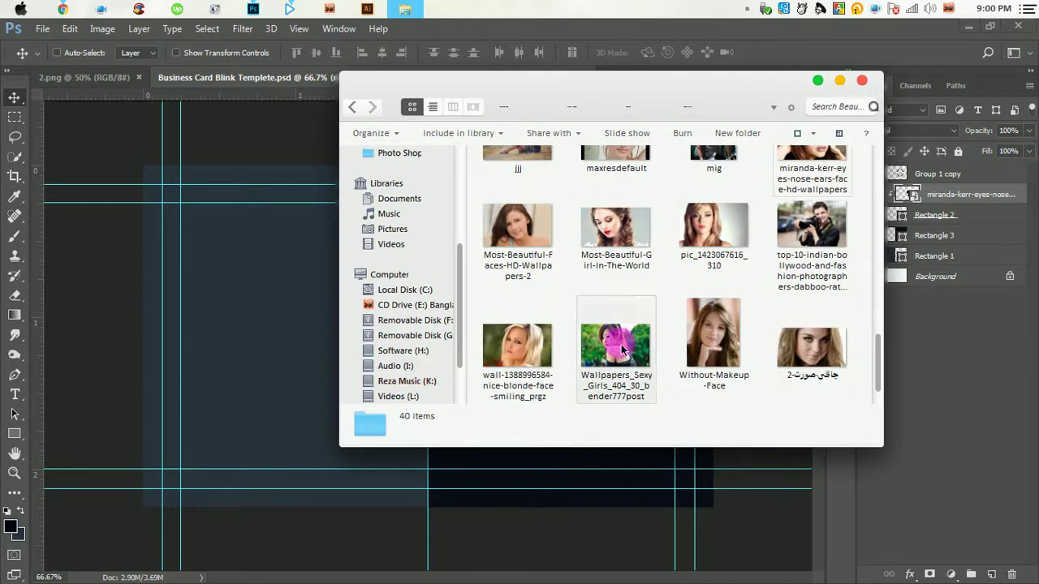
scroll(637, 344, up, 1)
scroll(637, 344, up, 2)
scroll(638, 344, up, 2)
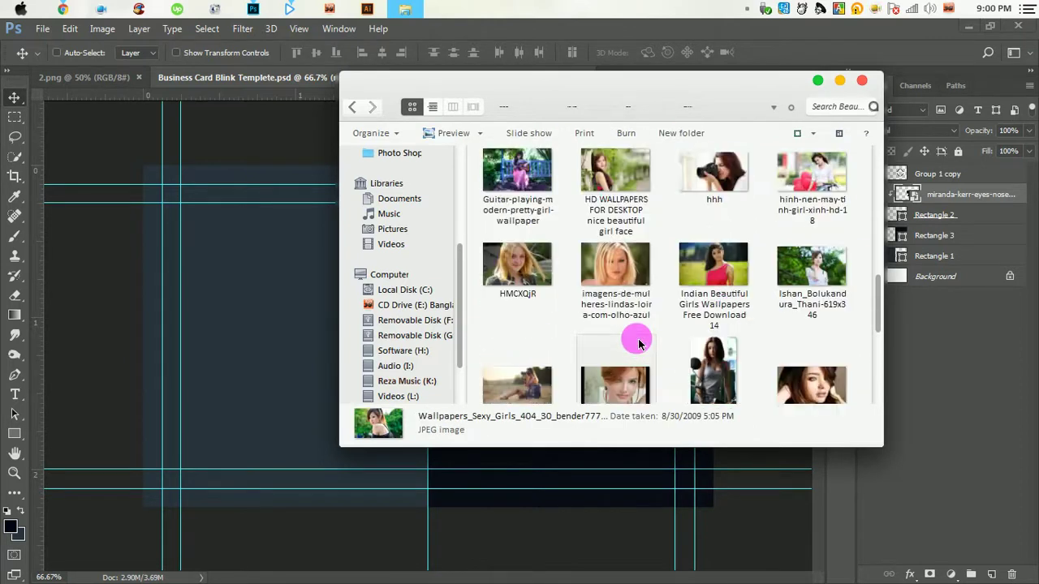
Step: Place the green-leaves photo at about 20% over the diamond and clip it into the frame
mouse_move(806, 294)
mouse_down()
mouse_move(612, 319)
mouse_move(312, 313)
mouse_move(467, 324)
mouse_up()
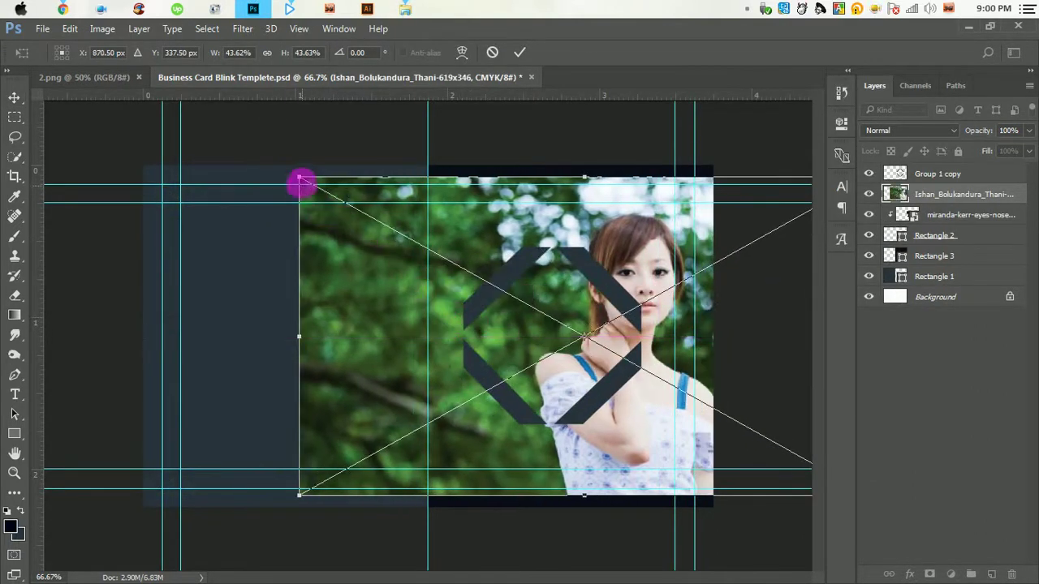
drag(300, 180, 475, 246)
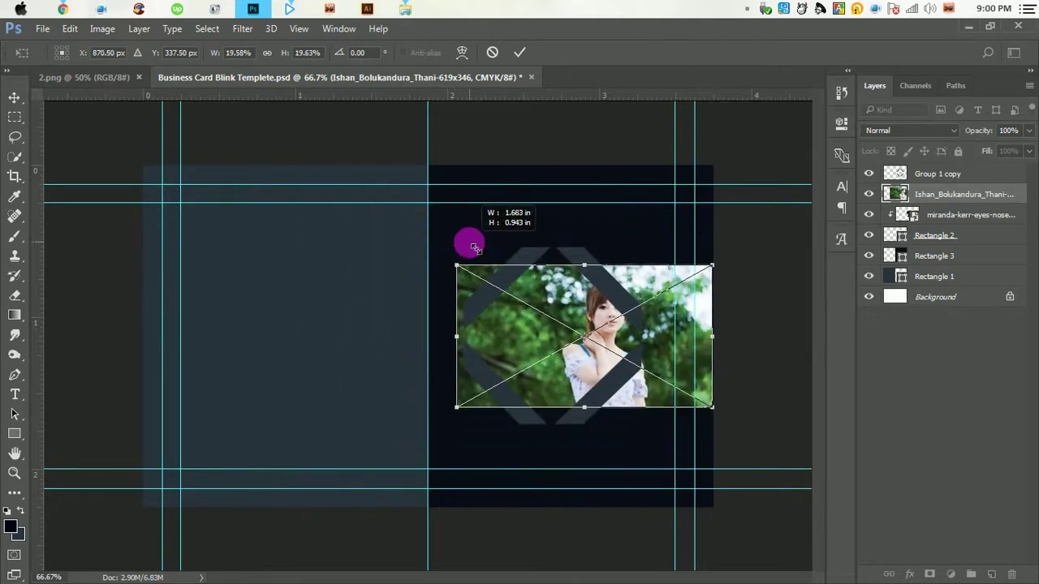
drag(642, 294, 598, 303)
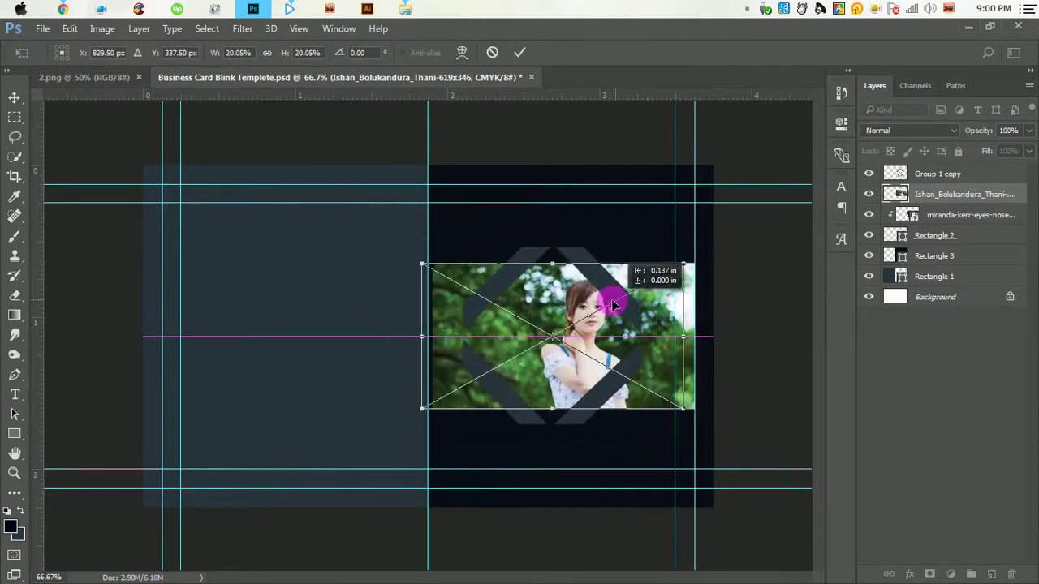
click(523, 55)
right_click(951, 201)
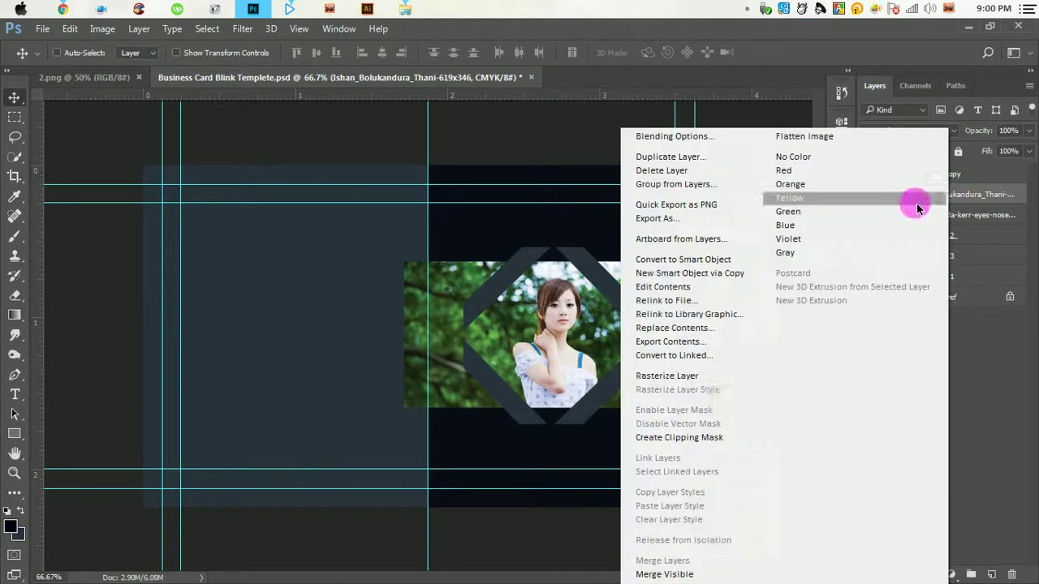
click(692, 443)
drag(578, 342, 572, 337)
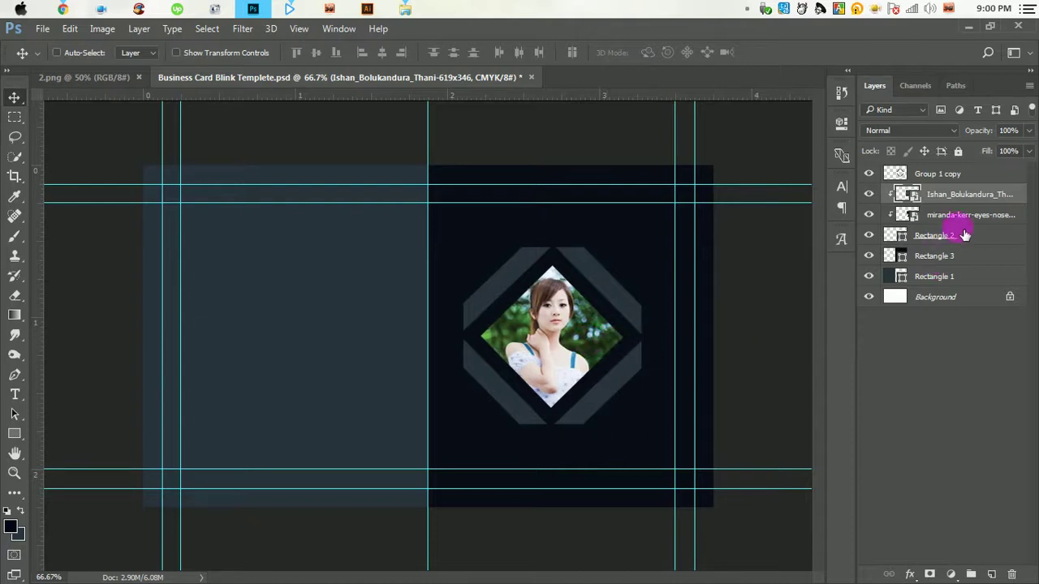
Step: Delete the old face photo layer and group the new photo with Rectangle 2 as Model
click(996, 223)
drag(996, 226, 1011, 573)
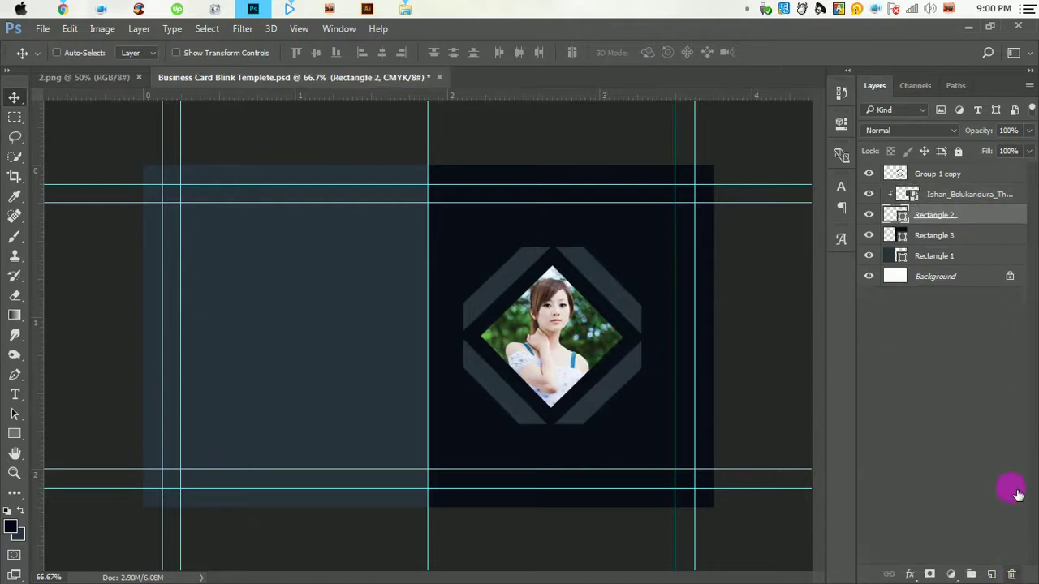
click(945, 197)
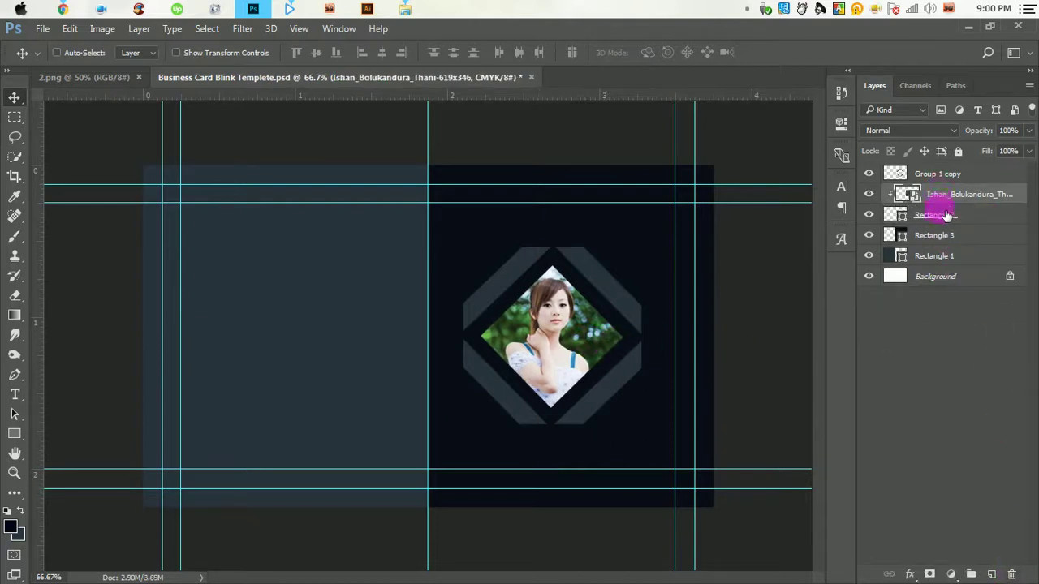
shift+click(946, 215)
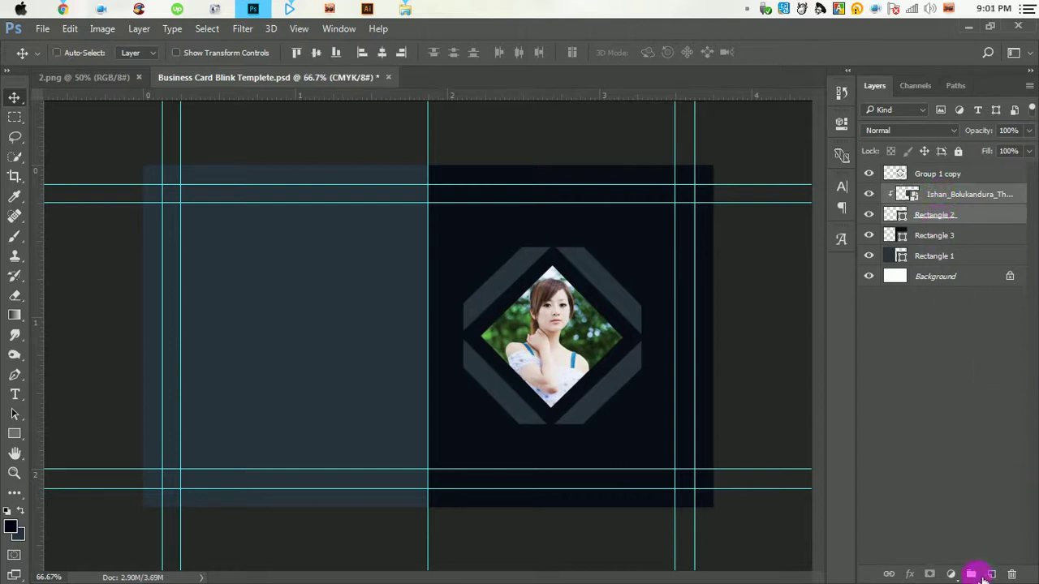
click(976, 574)
text(Model)
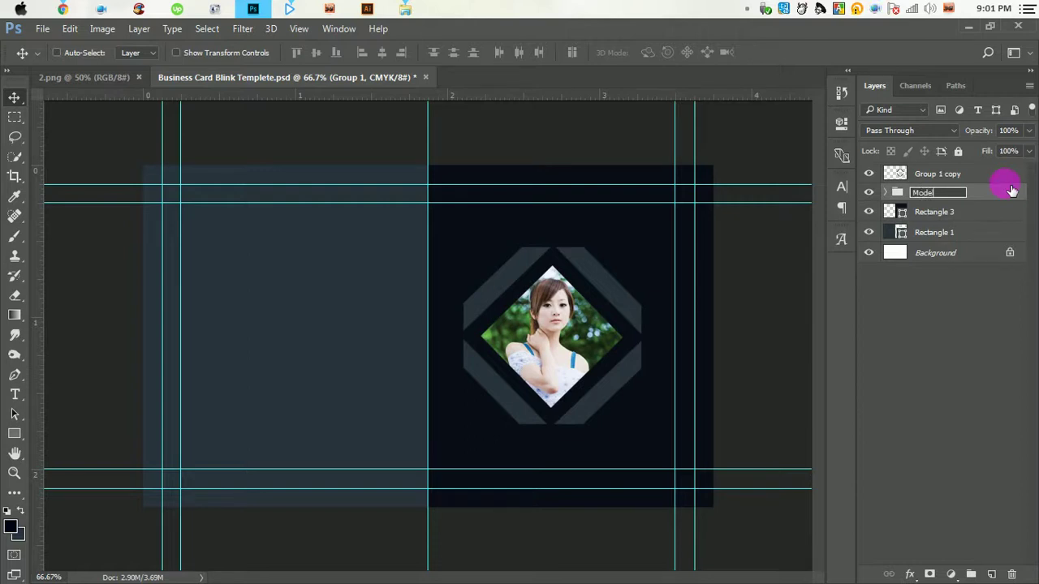
Step: Group Rectangle 3 and Rectangle 1 into the Bg group
click(958, 213)
shift+click(955, 233)
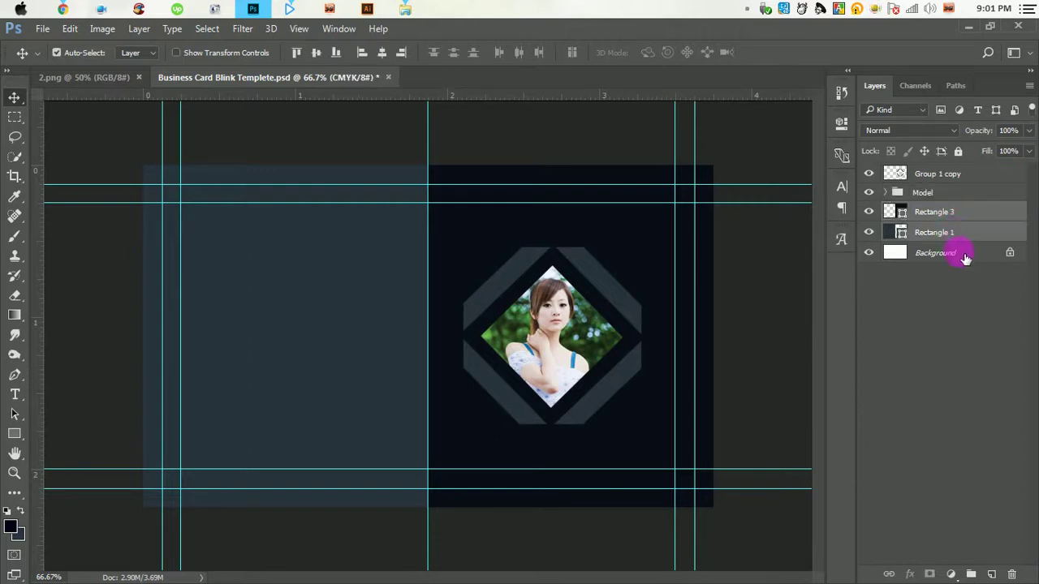
click(976, 573)
text(Bg)
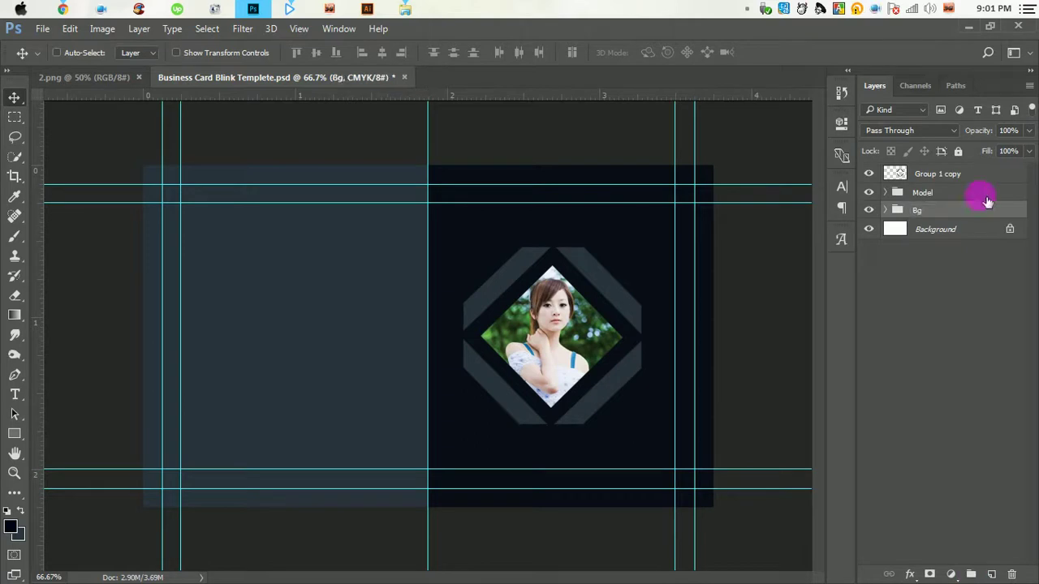
click(945, 175)
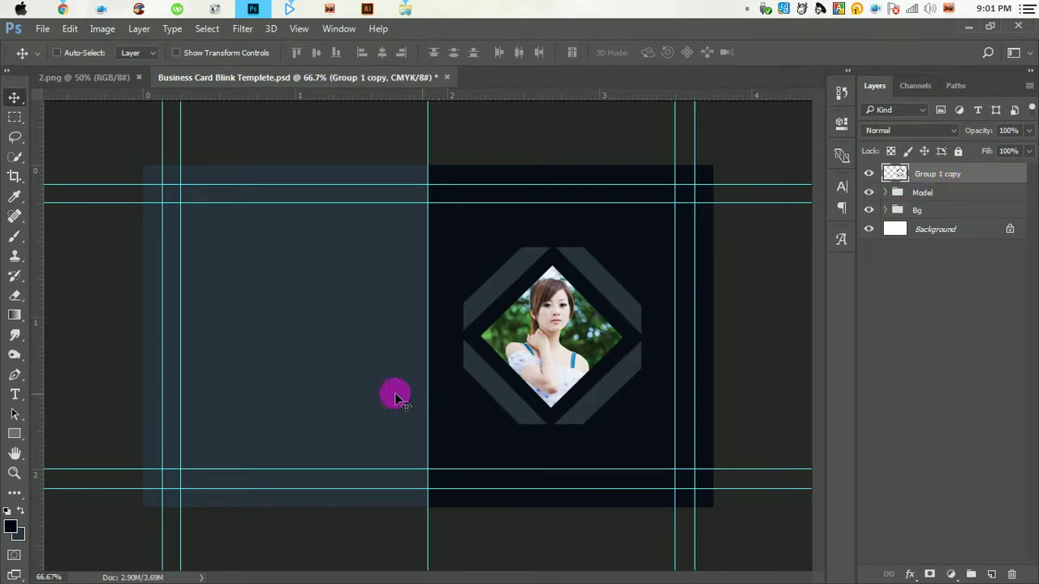
Step: Set the foreground colour to bright saturated magenta
click(10, 529)
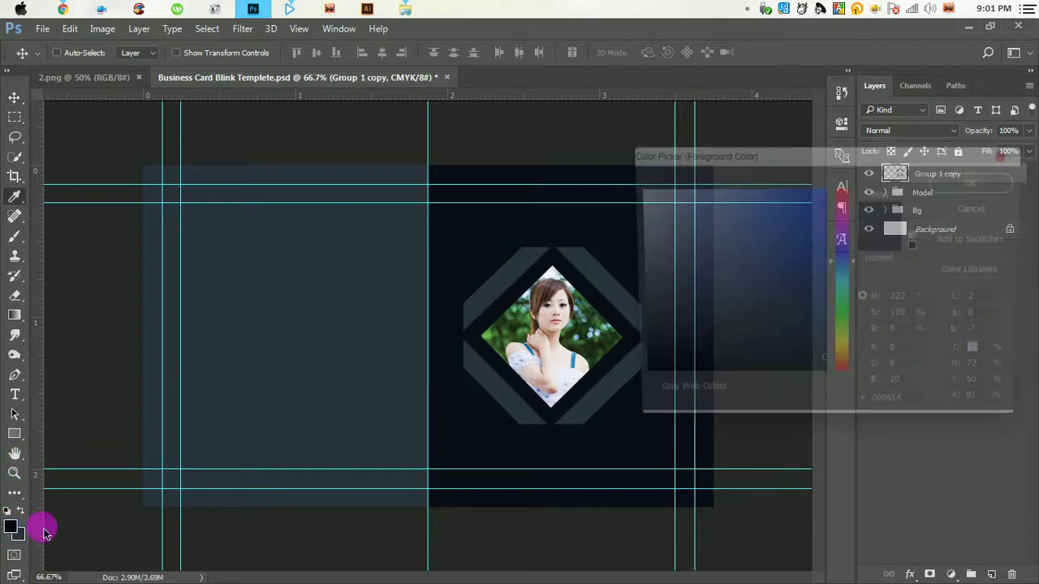
click(844, 225)
click(829, 196)
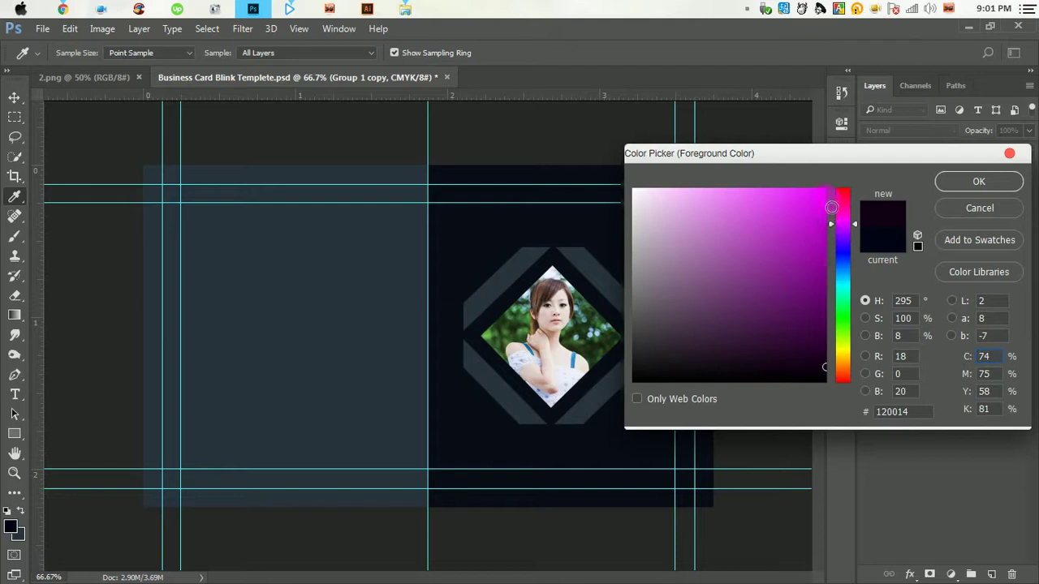
click(939, 192)
click(979, 181)
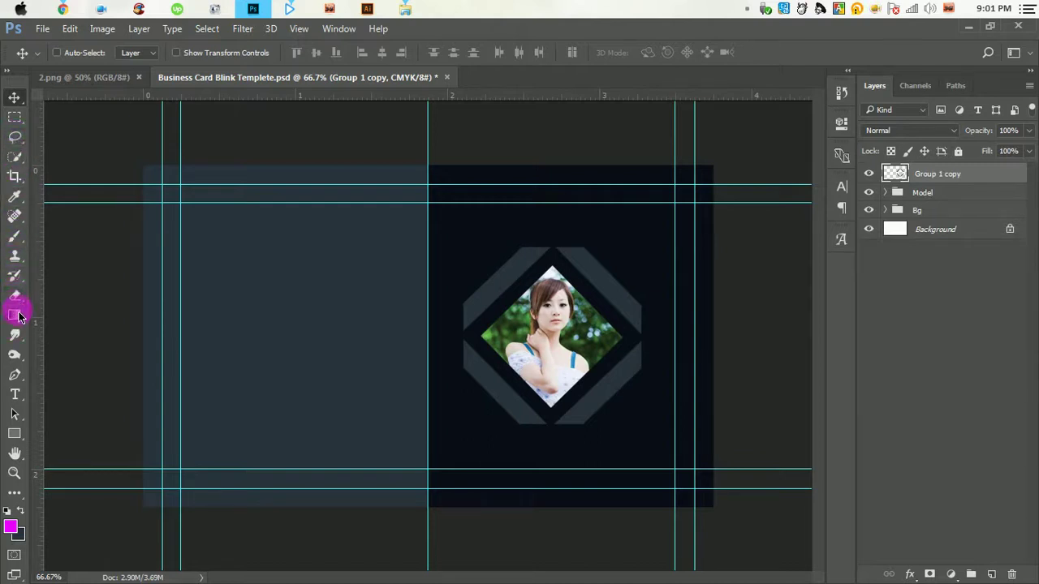
Step: Choose a large soft round brush
click(16, 242)
right_click(16, 242)
click(65, 235)
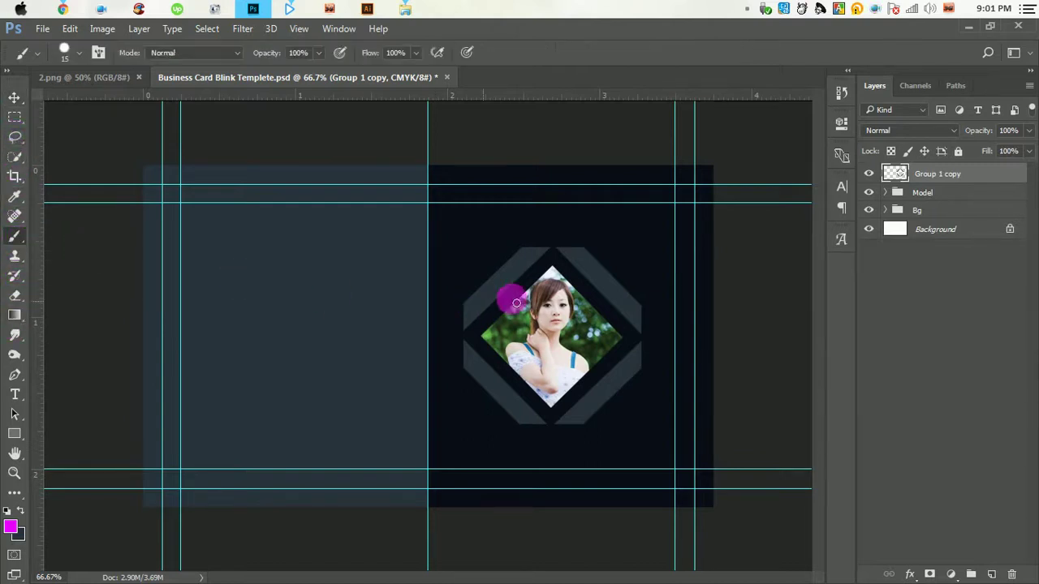
right_click(583, 276)
double_click(613, 410)
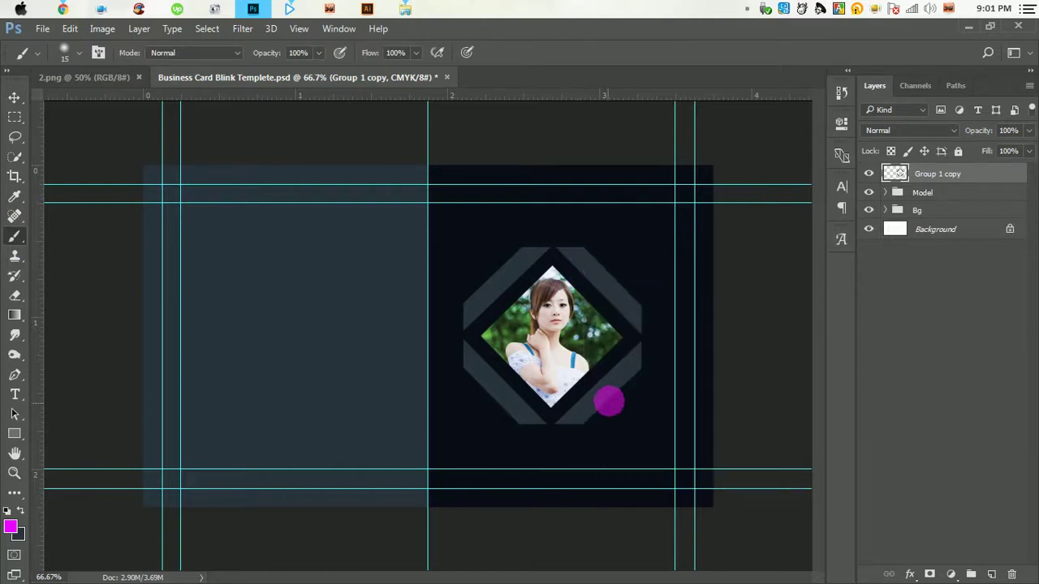
key(bracketright)
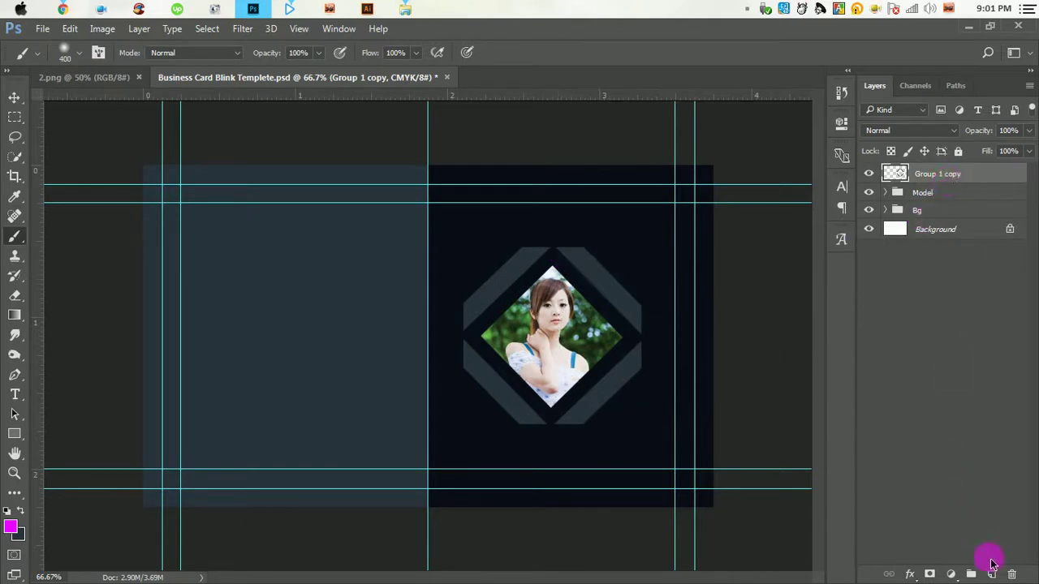
Step: Paint magenta glow above and below the photo on a new layer clipped to the frame
click(991, 575)
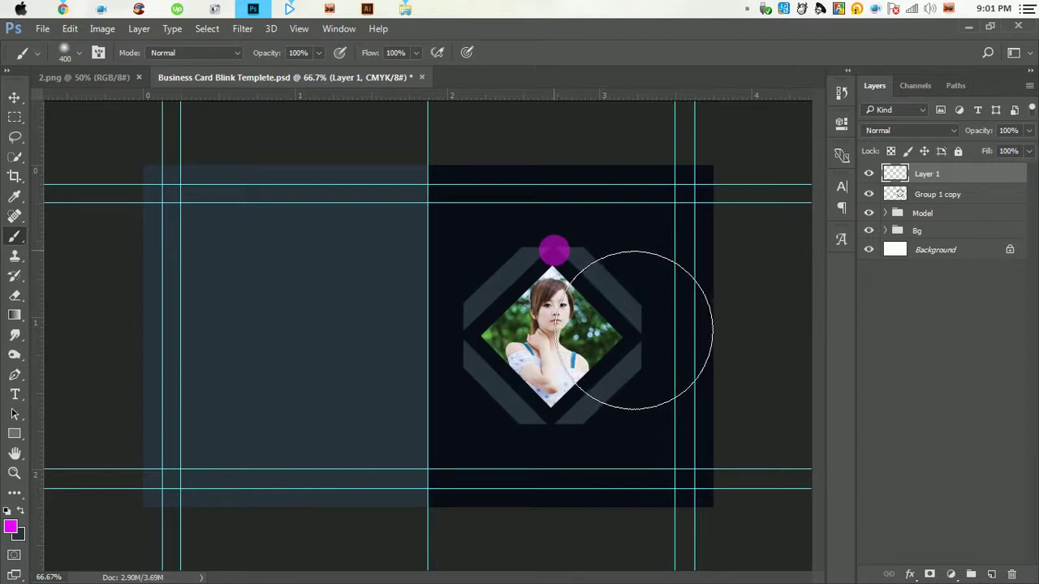
click(554, 239)
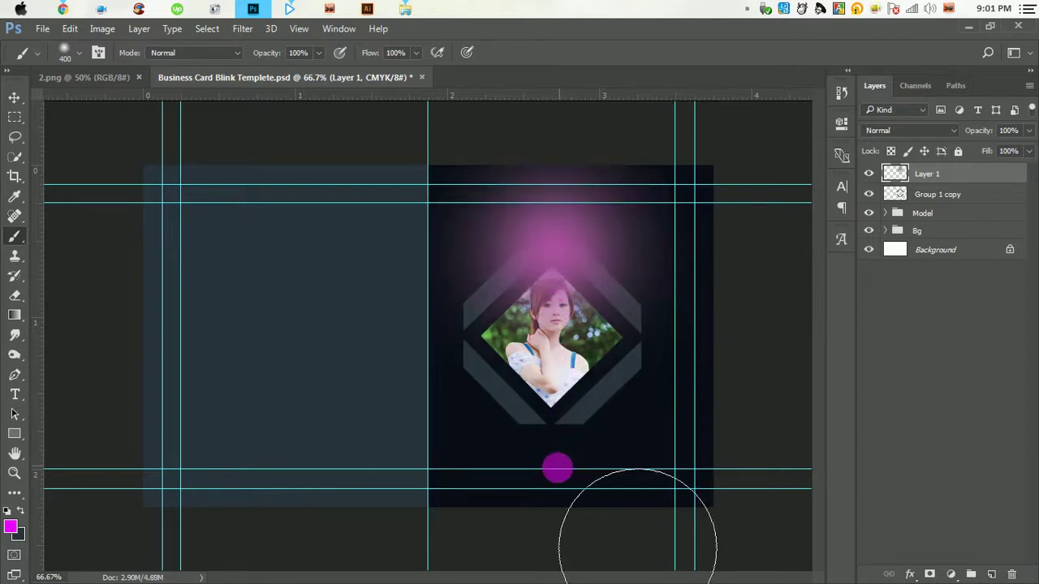
click(553, 419)
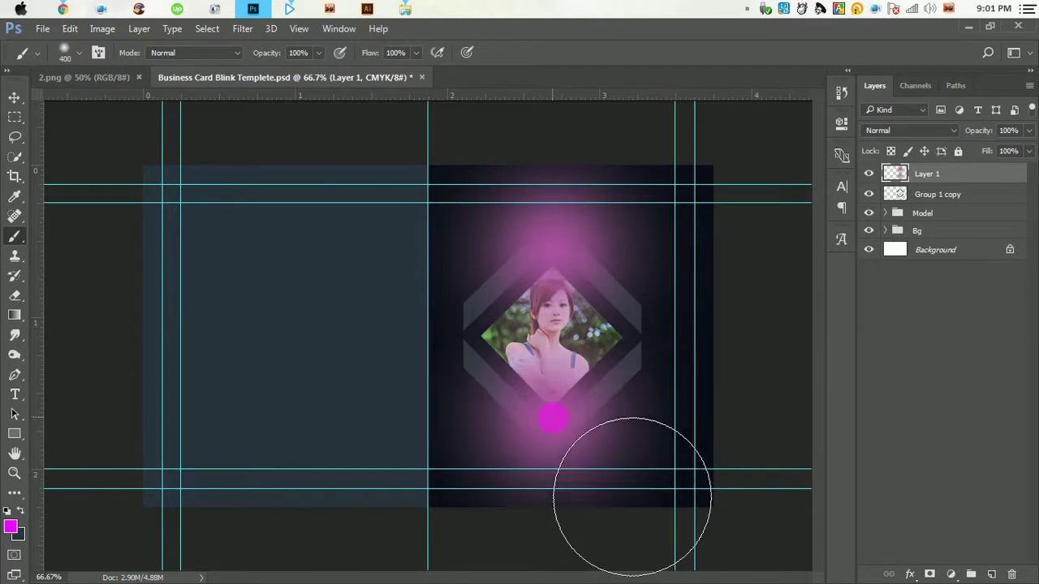
right_click(939, 173)
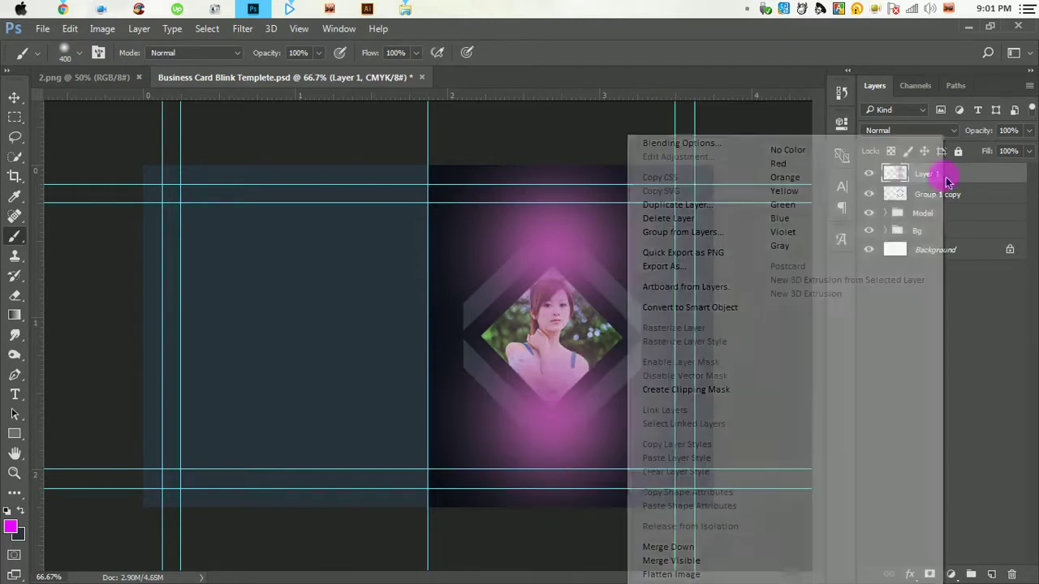
click(696, 389)
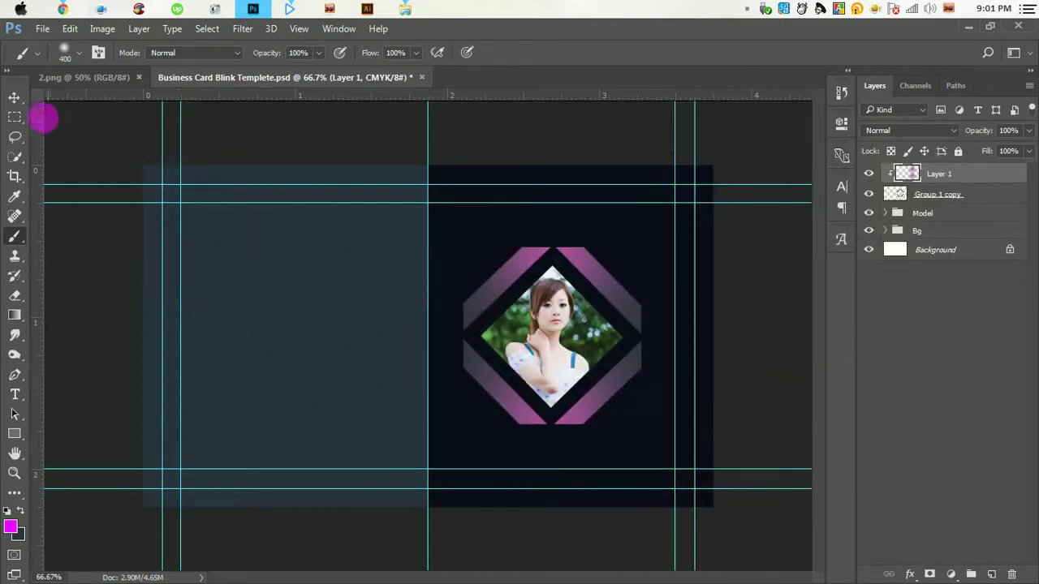
Step: Undo a stray magenta dab on the photo and shrink the brush
key(bracketleft)
key(bracketleft)
key(bracketleft)
key(bracketleft)
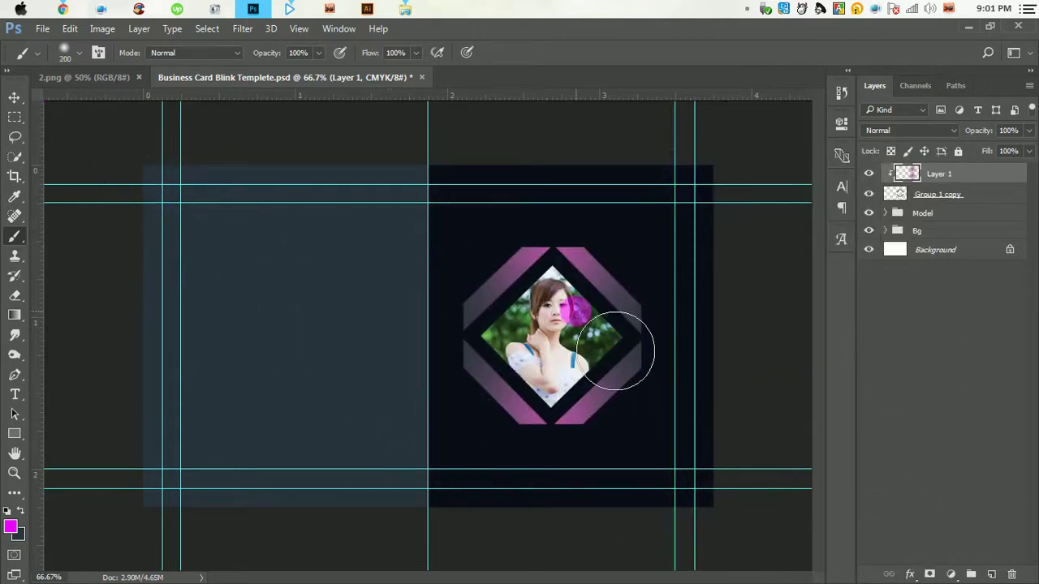
click(570, 315)
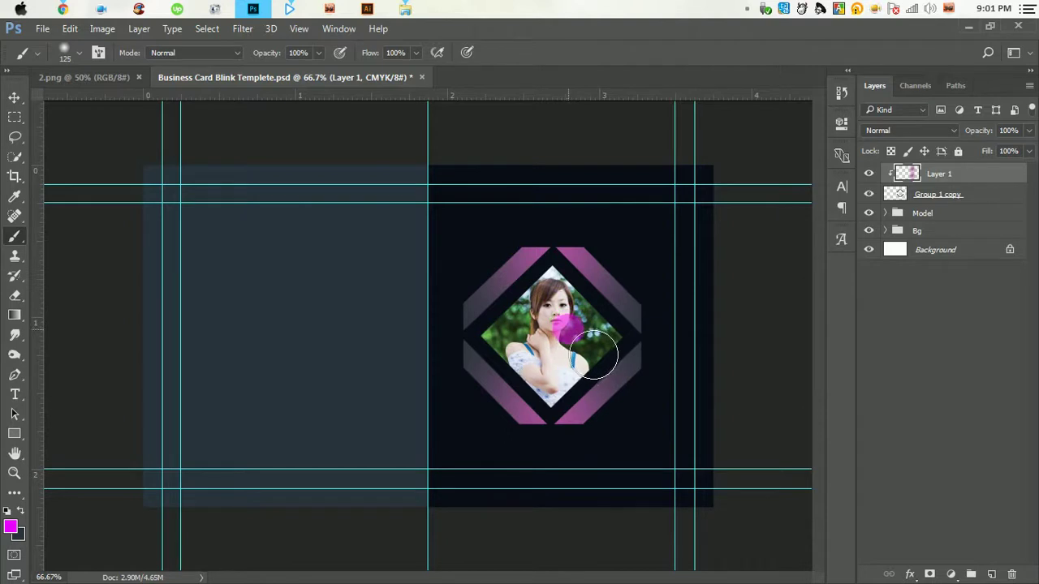
key(ctrl+z)
key(bracketleft)
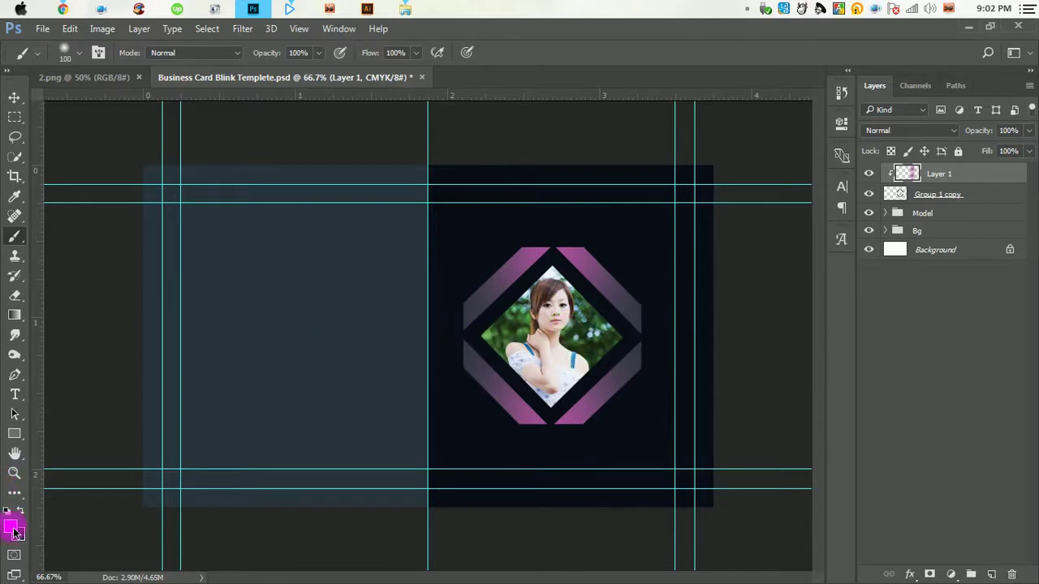
Step: Sample the card's dark navy as the painting colour and enlarge the brush
click(11, 528)
click(970, 217)
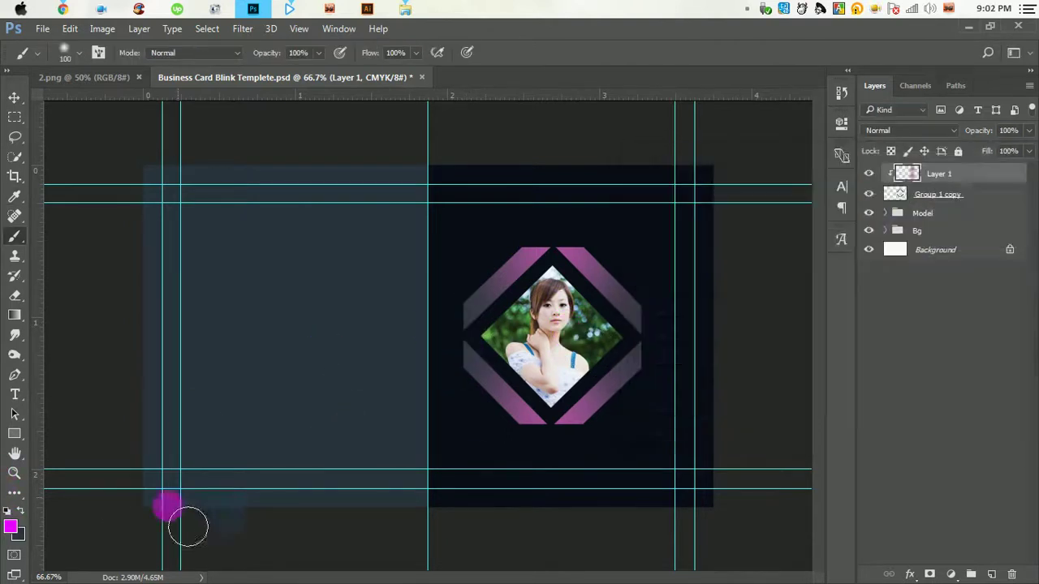
click(16, 532)
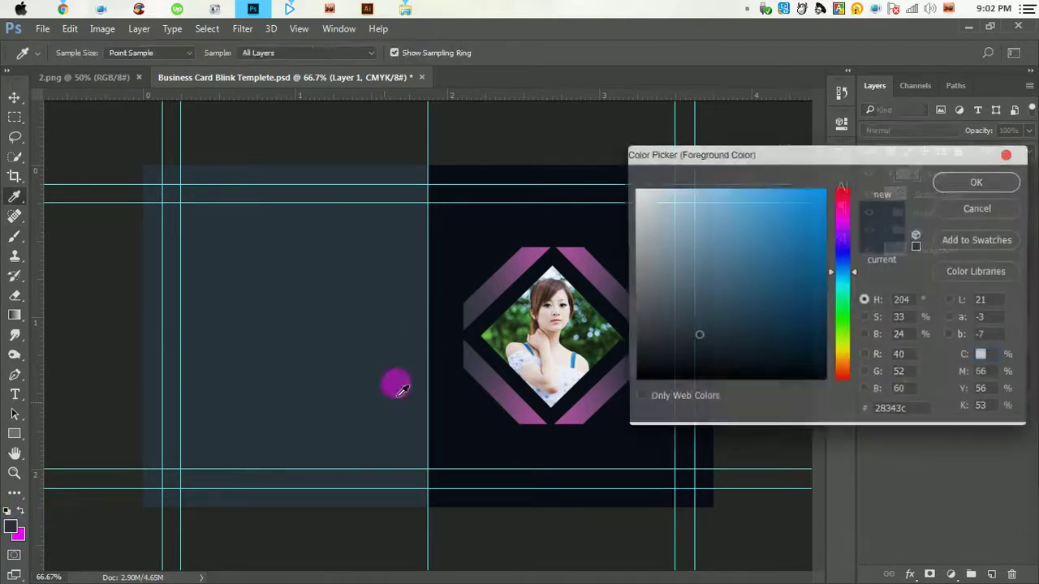
click(463, 259)
click(957, 185)
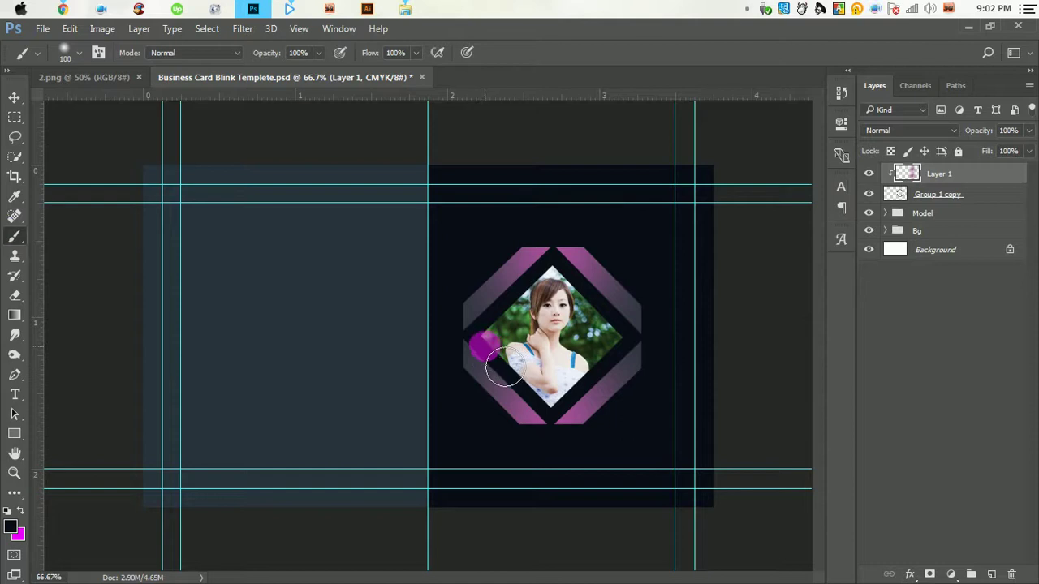
key(bracketright)
key(bracketright)
key(bracketright)
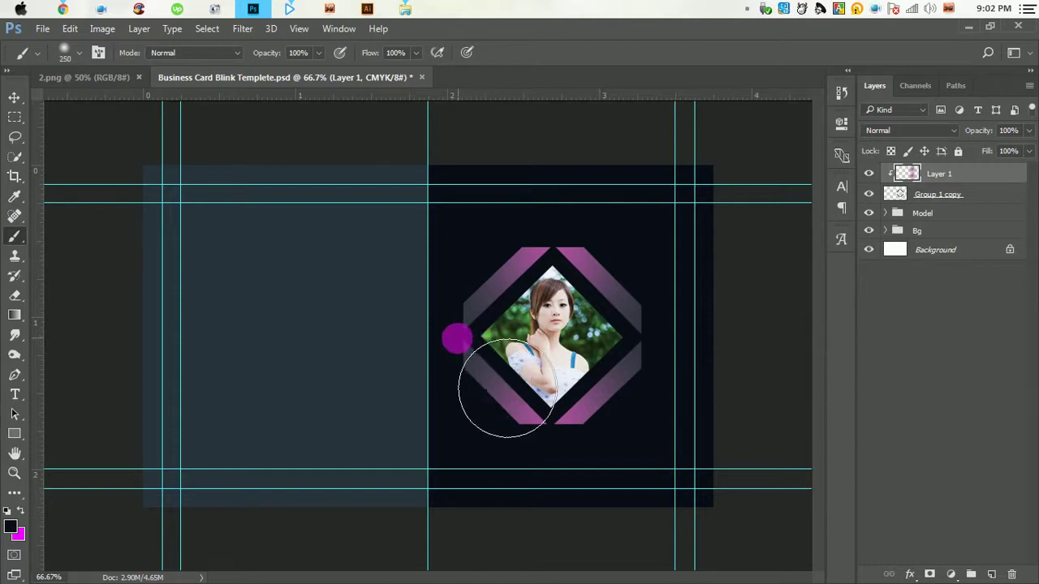
key(bracketright)
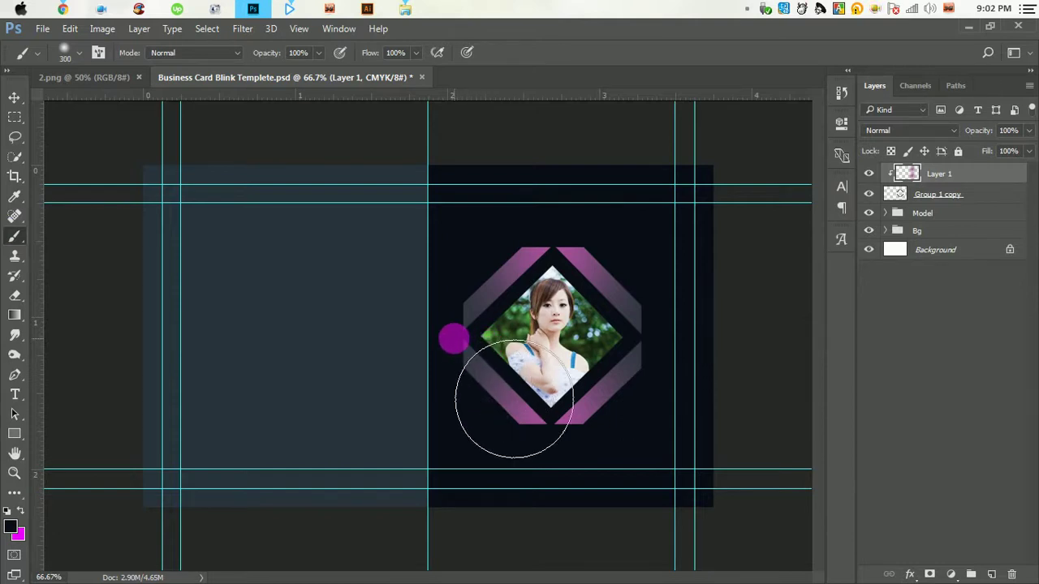
Step: Paint dark edge shading on a new clipped Layer 2 placed below the magenta glow
click(991, 574)
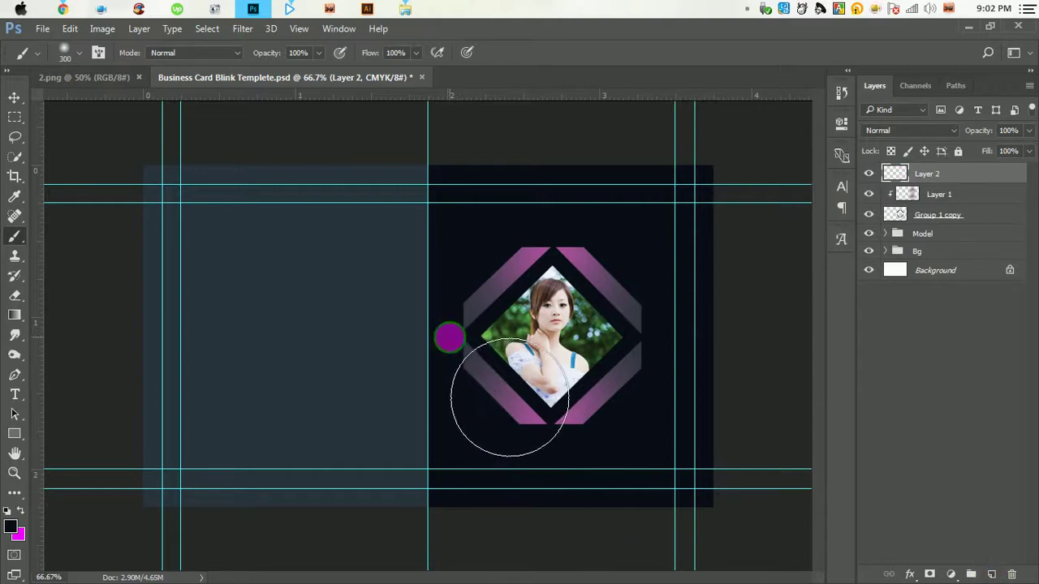
drag(508, 397, 723, 396)
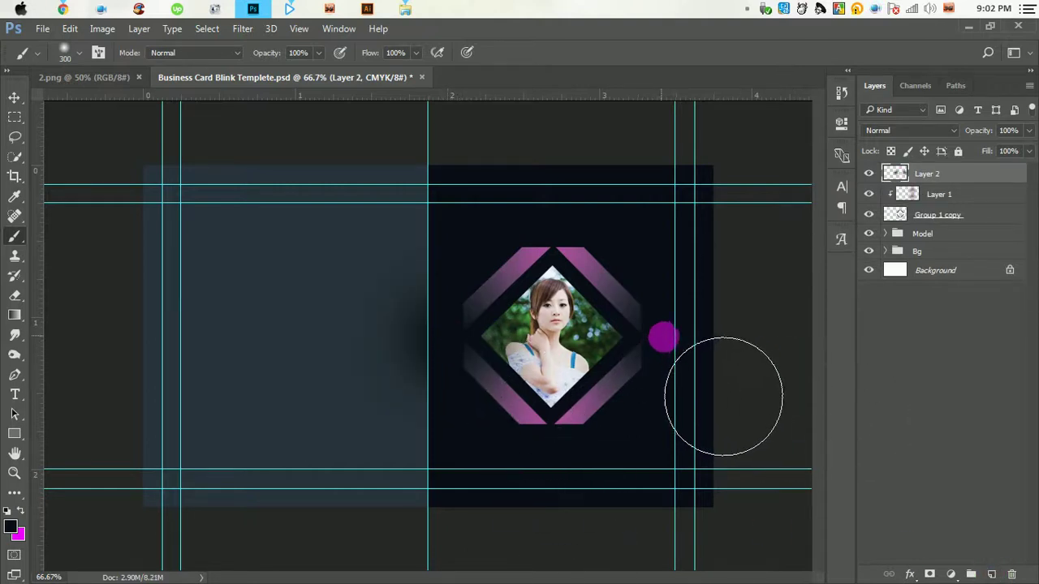
right_click(933, 178)
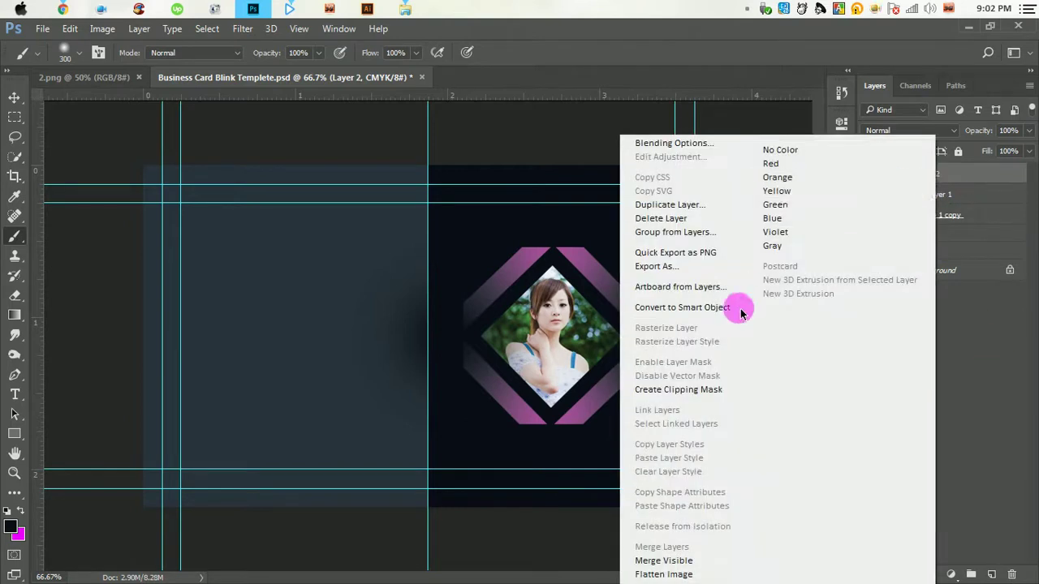
click(735, 390)
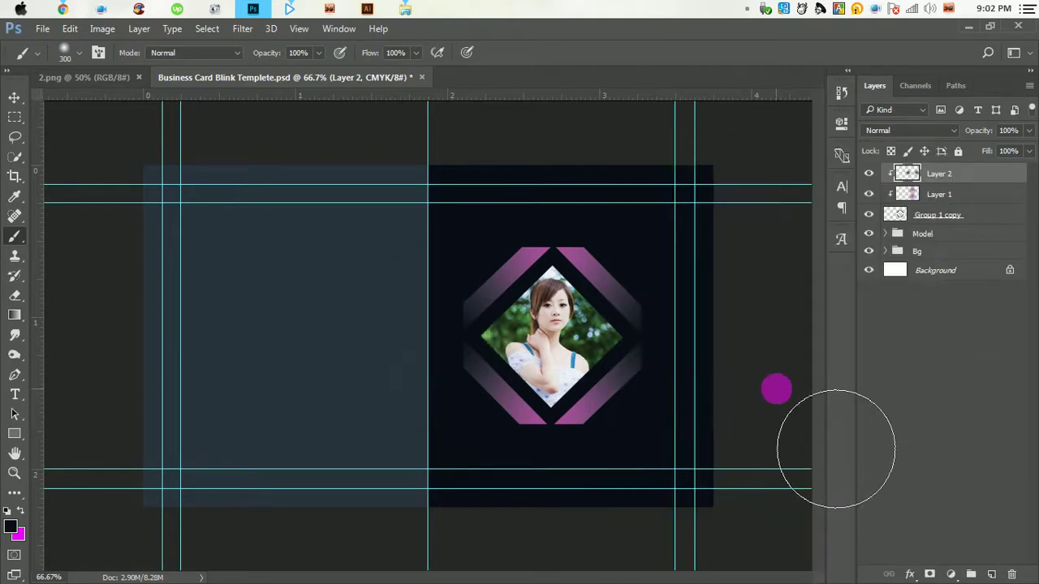
drag(980, 179, 964, 204)
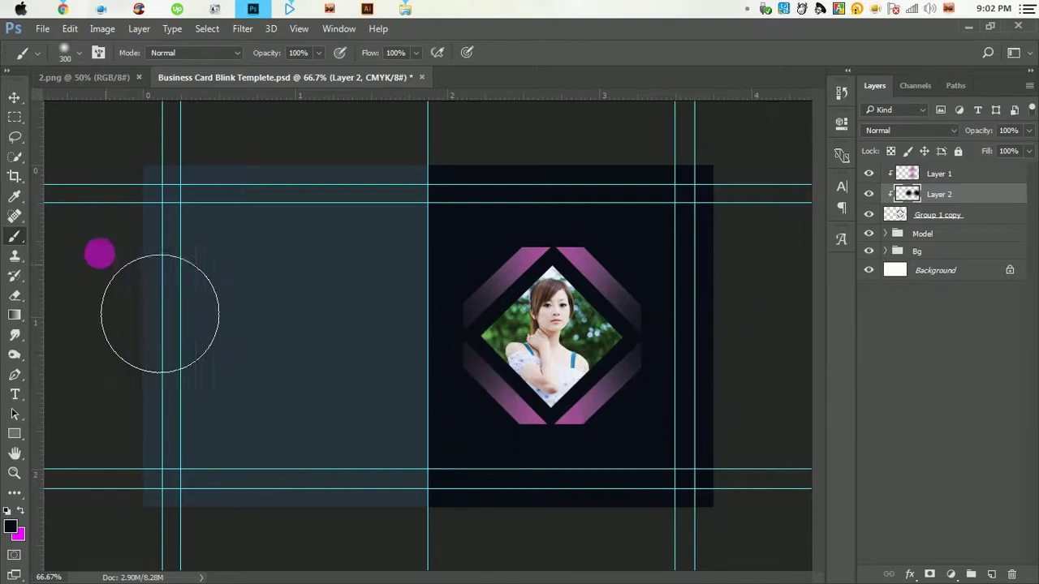
Step: Drag an unneeded vertical guide off the canvas
click(15, 98)
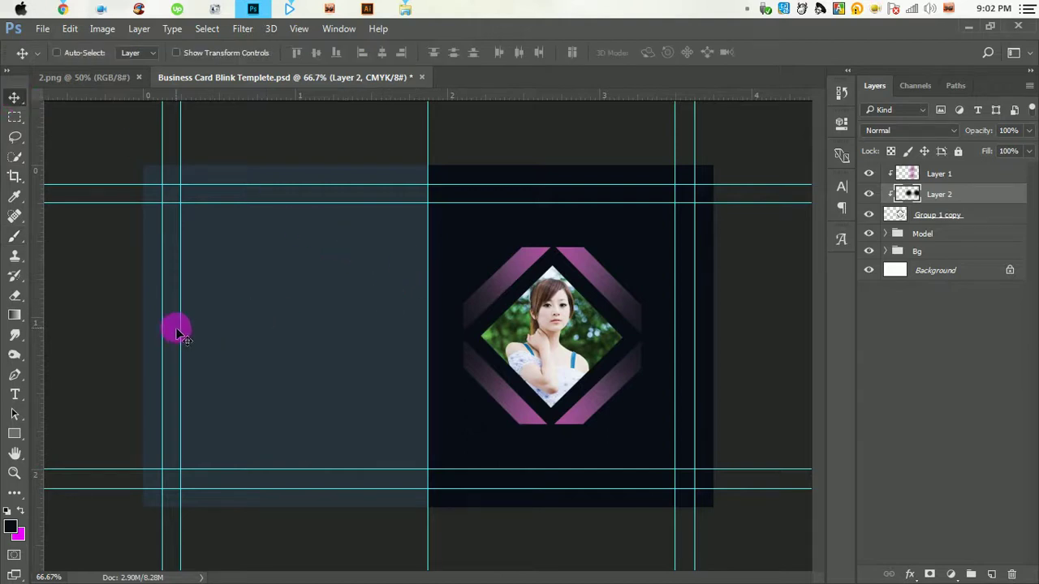
drag(428, 347, 30, 312)
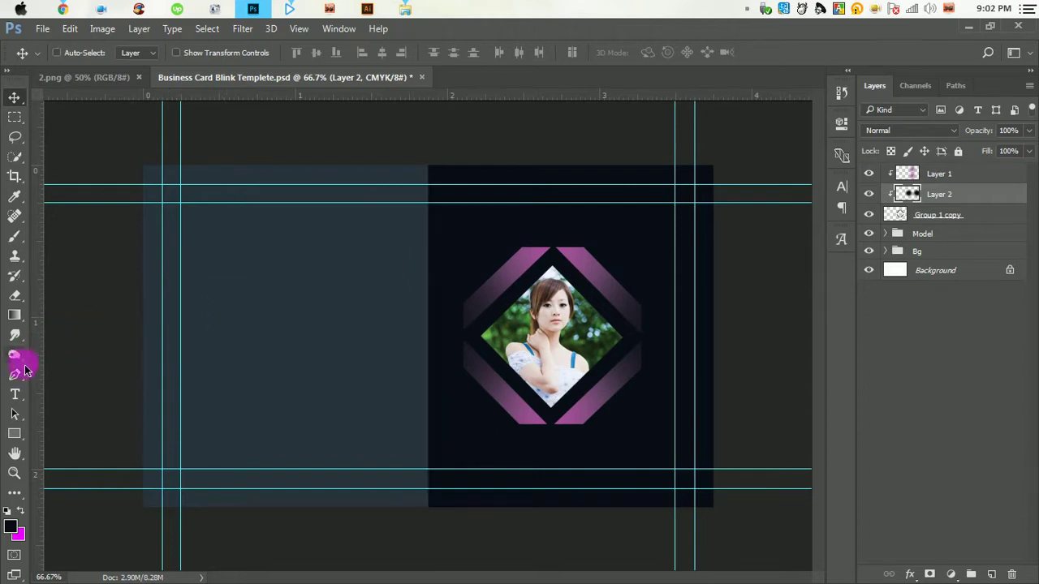
click(15, 395)
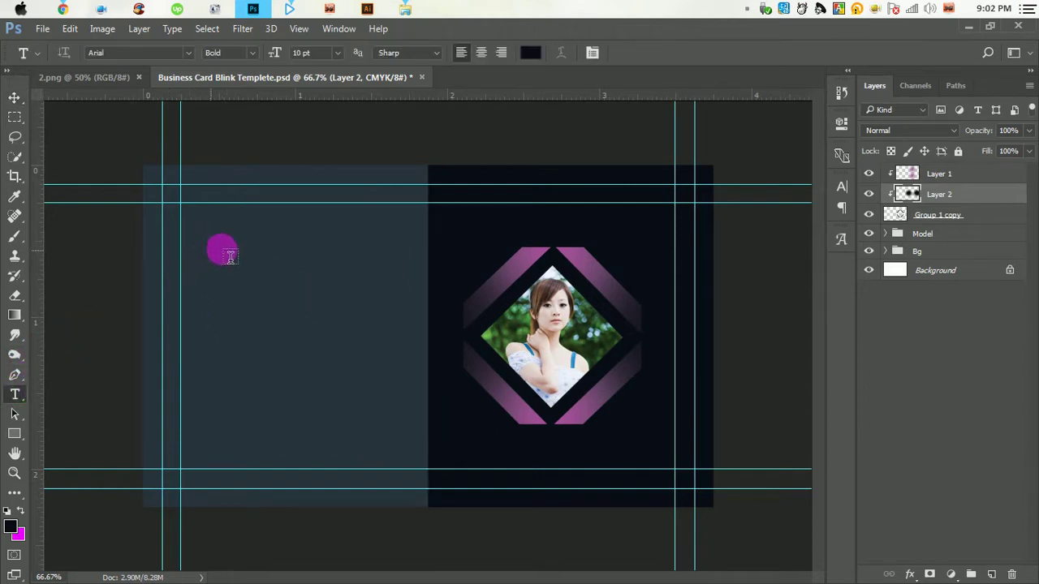
Step: Make the name text line on the left panel white
click(211, 252)
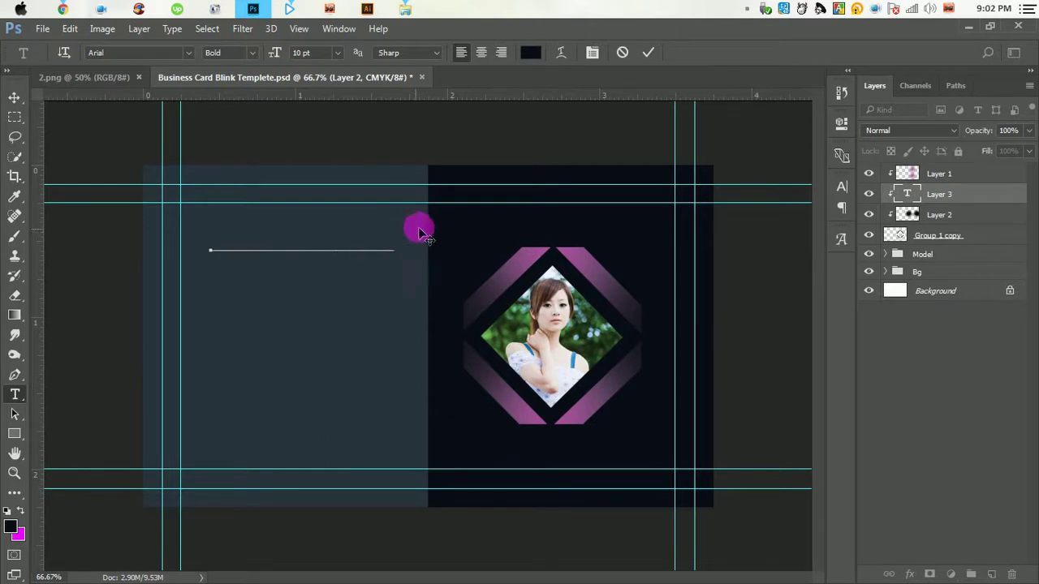
key(ctrl+a)
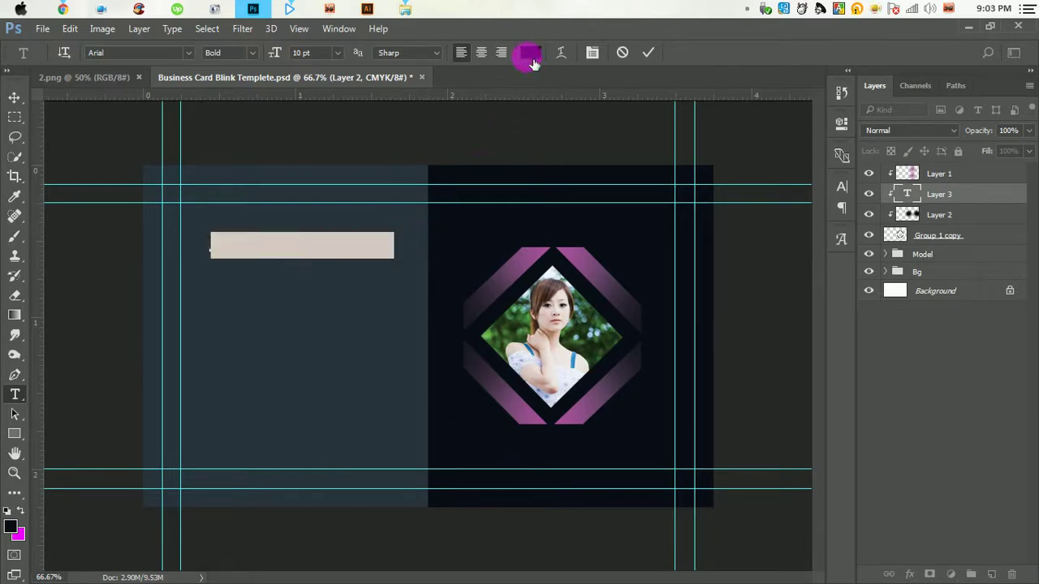
click(530, 52)
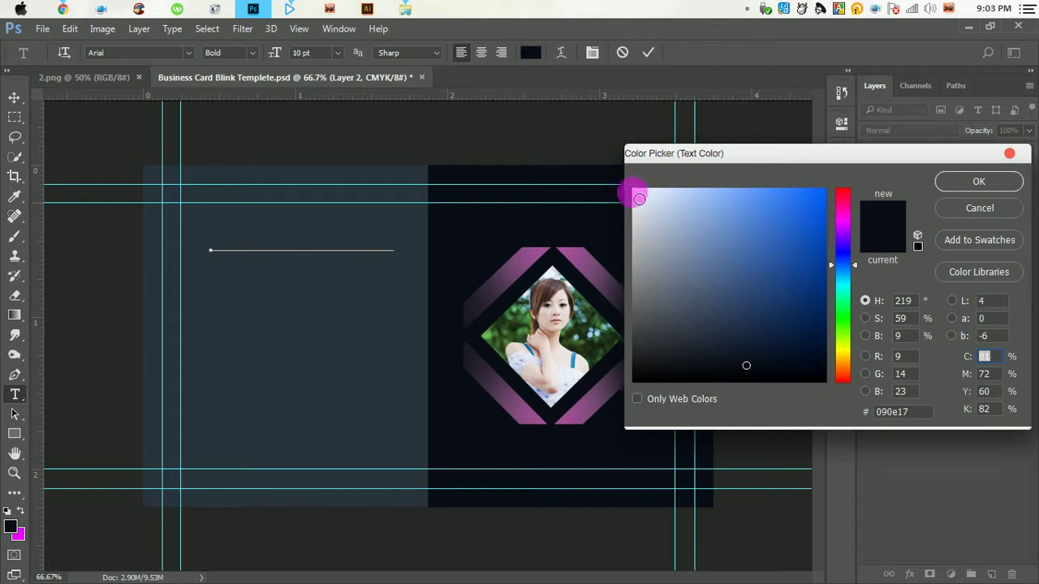
click(639, 196)
click(998, 181)
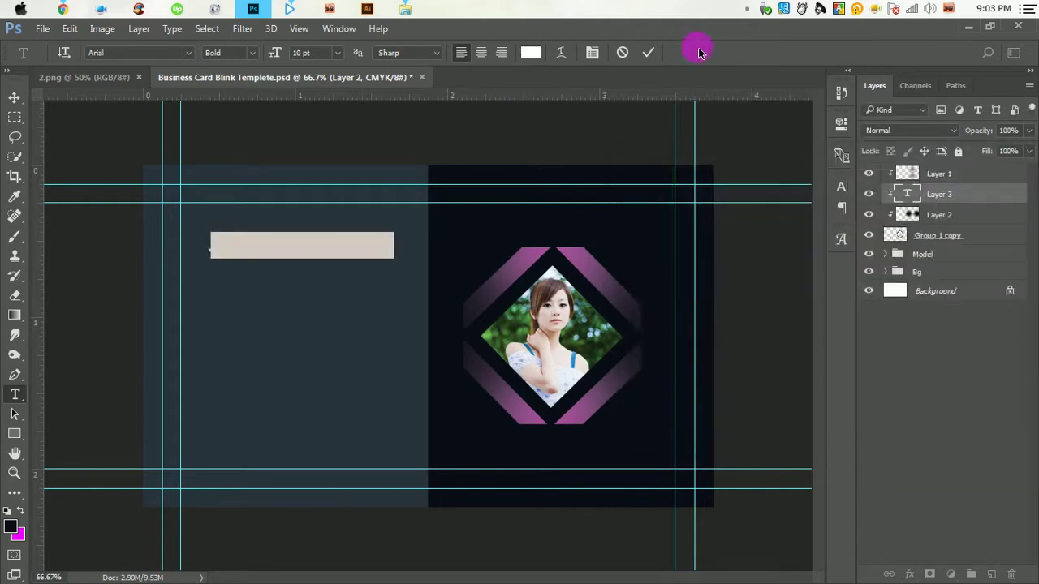
click(657, 55)
Step: Move the name text layer to the top of the stack, then delete it
drag(973, 194, 980, 175)
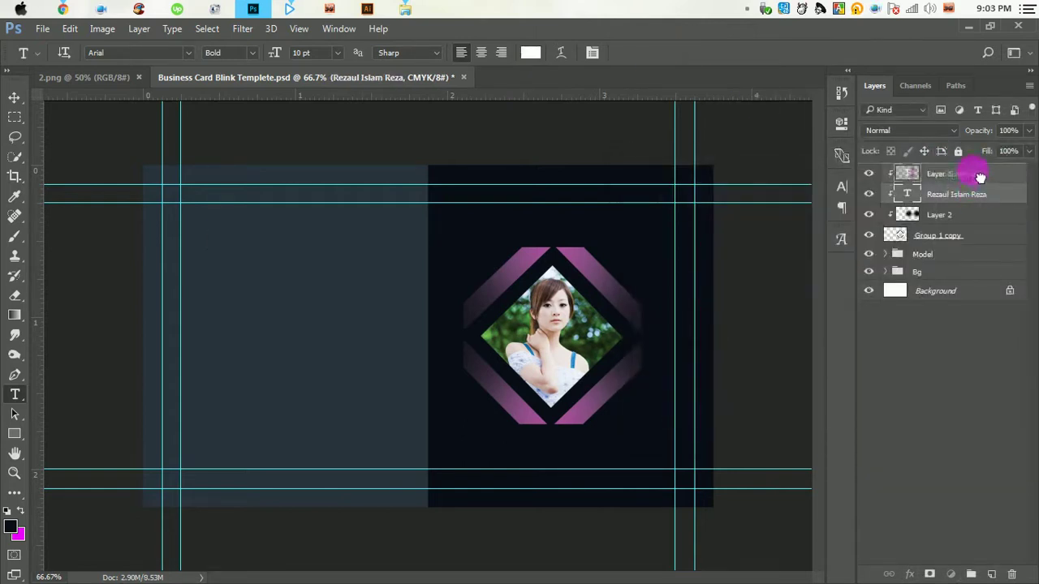
right_click(959, 183)
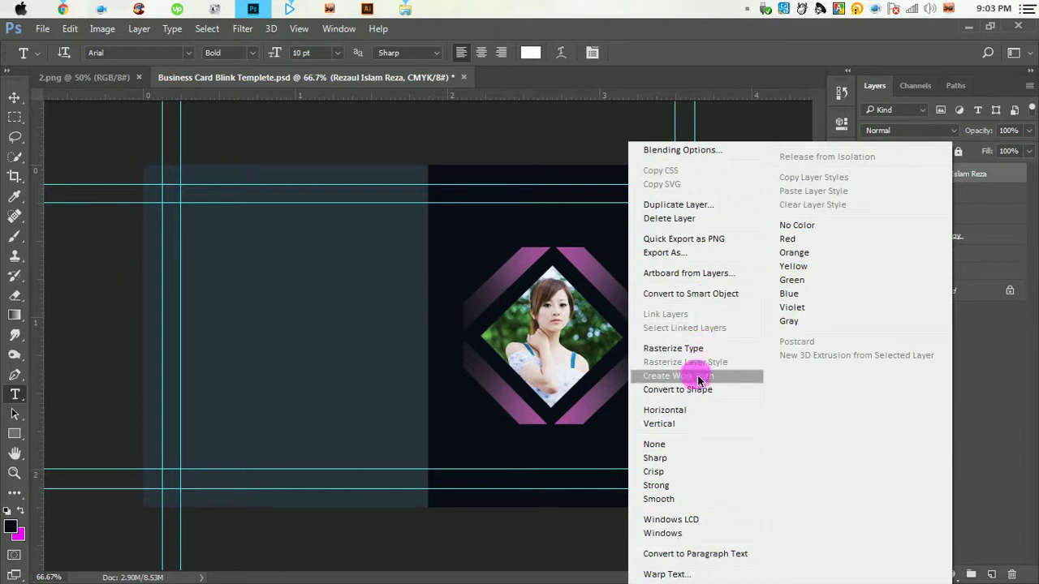
click(996, 188)
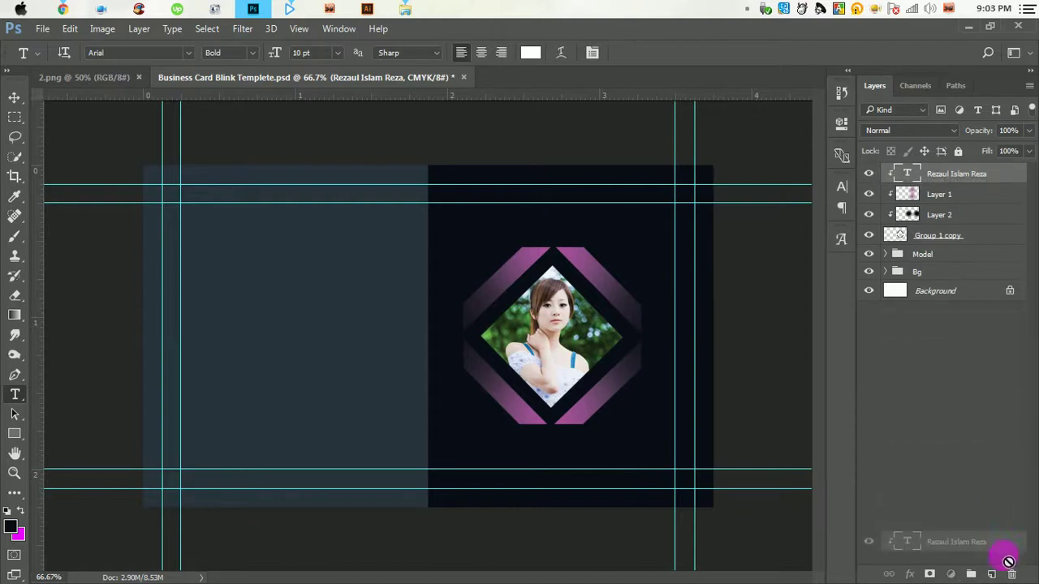
drag(1002, 182, 1014, 575)
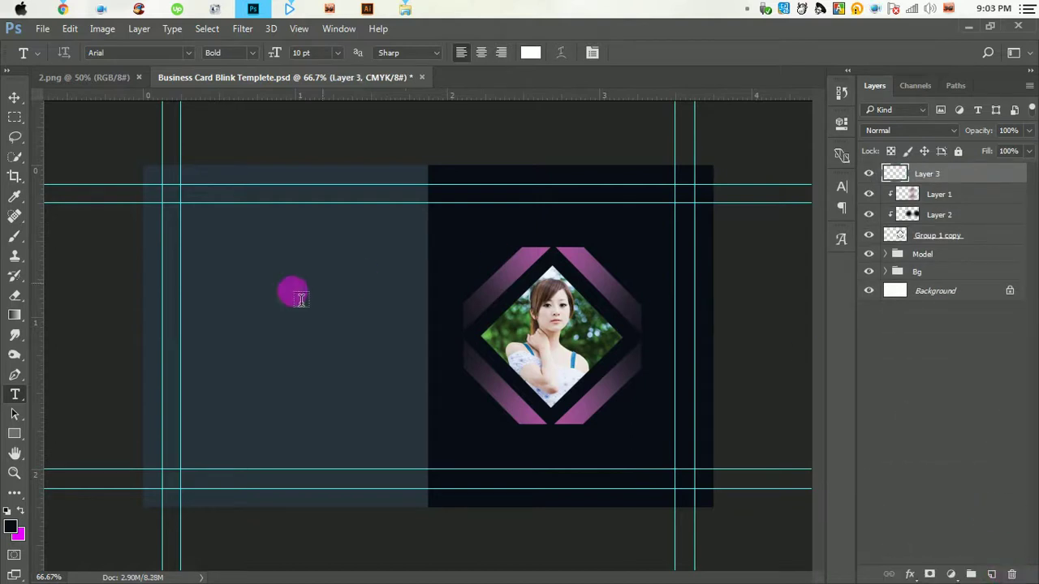
Step: Type the cardholder's name as a new text line on the left panel
click(205, 275)
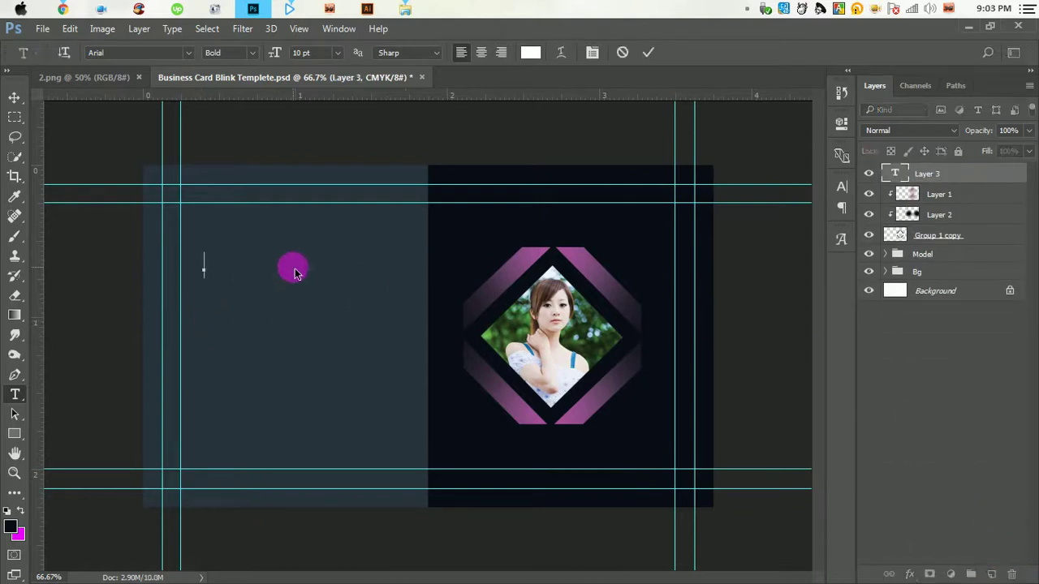
text(Reza)
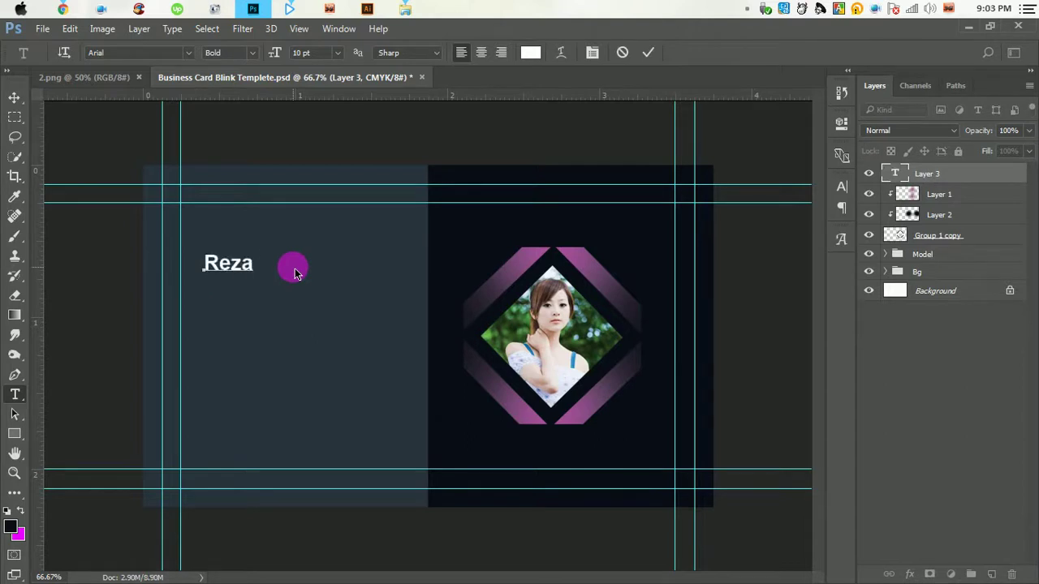
text(ul Is)
text(lam Reza)
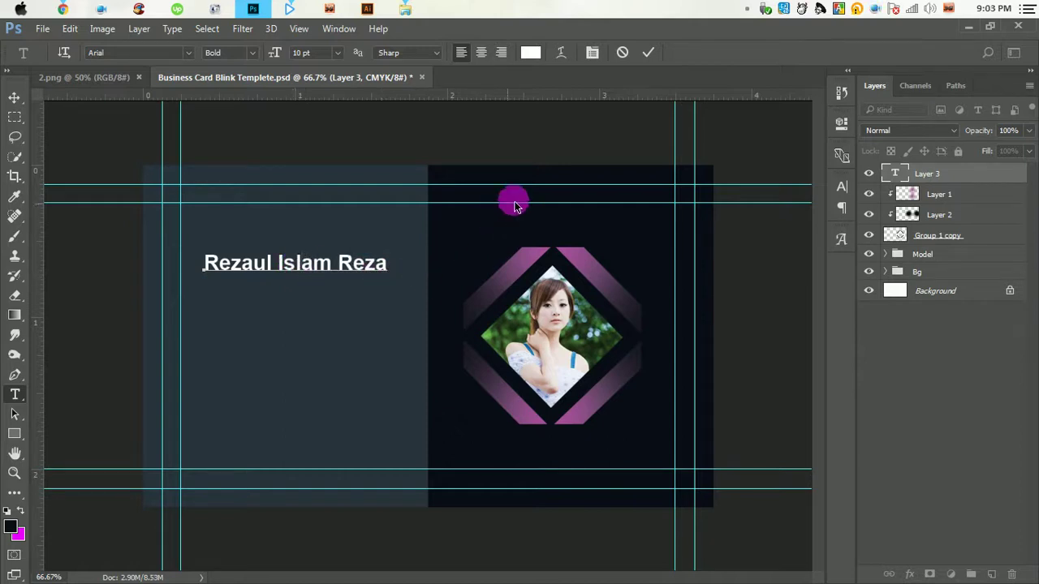
click(648, 51)
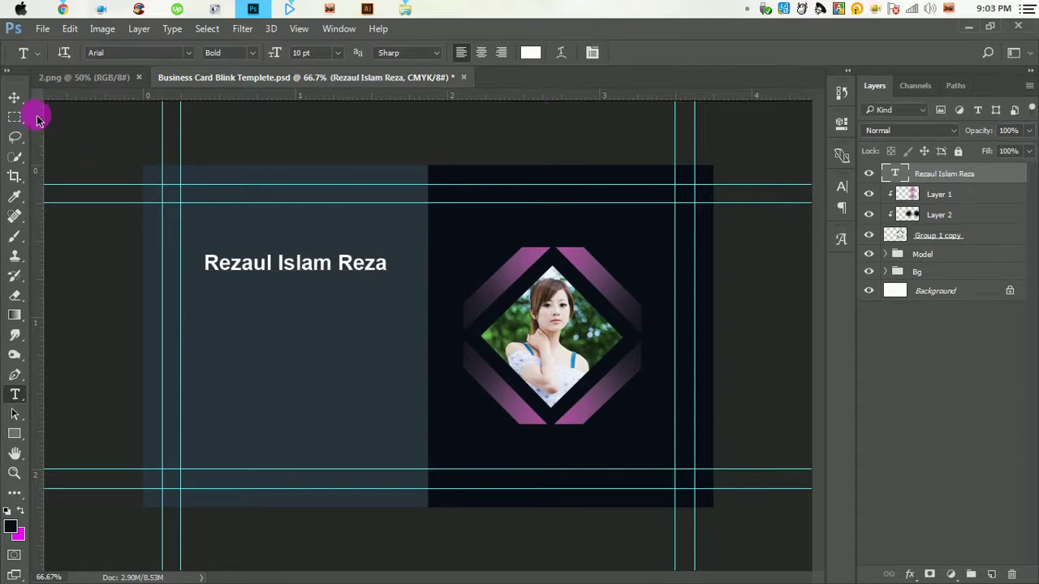
Step: Scale the name text to about three quarters and move it to the top-left guides
click(14, 97)
key(ctrl+t)
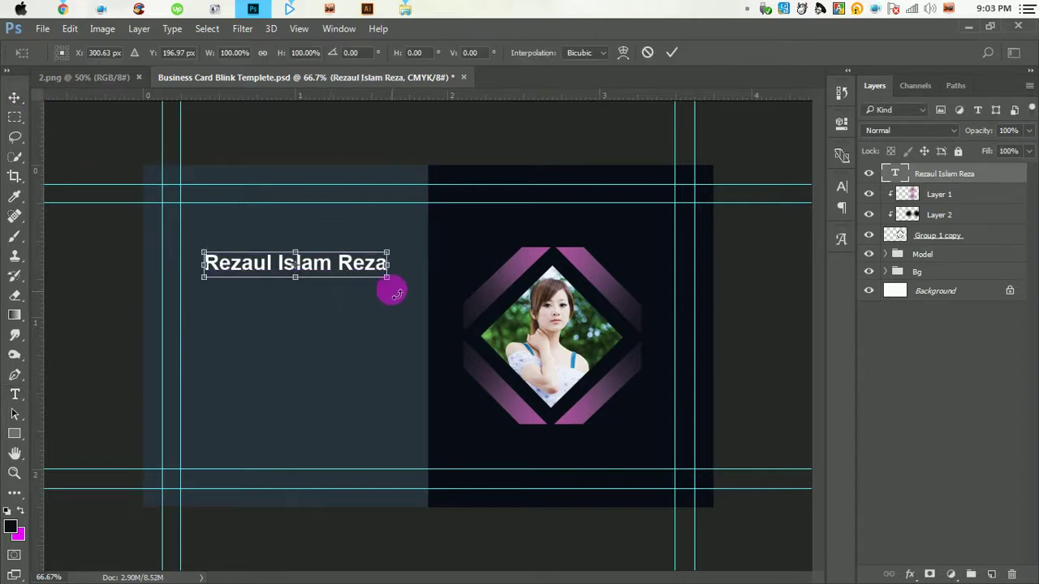
drag(387, 271, 341, 271)
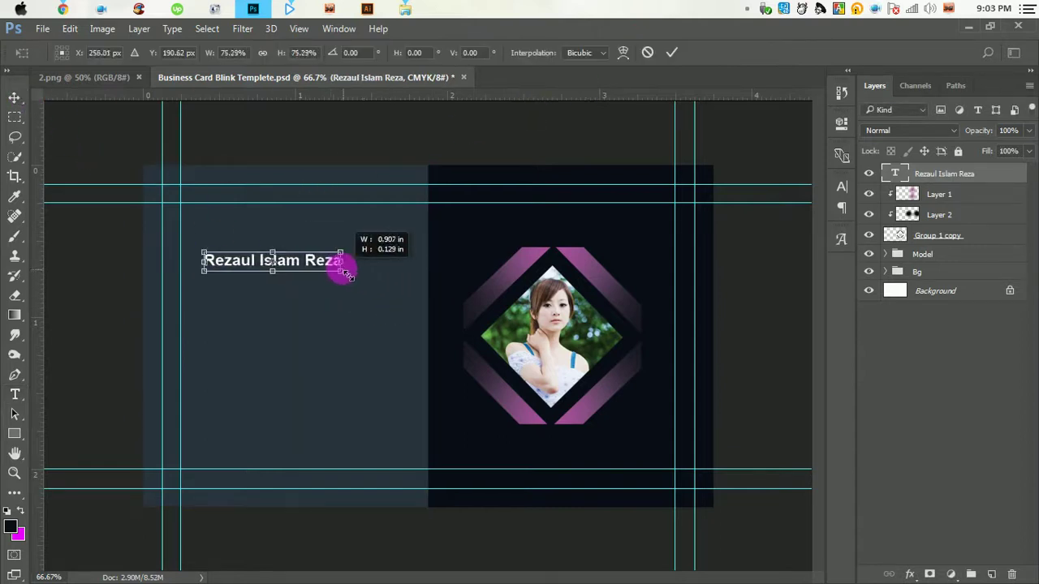
click(672, 52)
drag(270, 248, 248, 203)
key(Up)
key(Up)
key(Up)
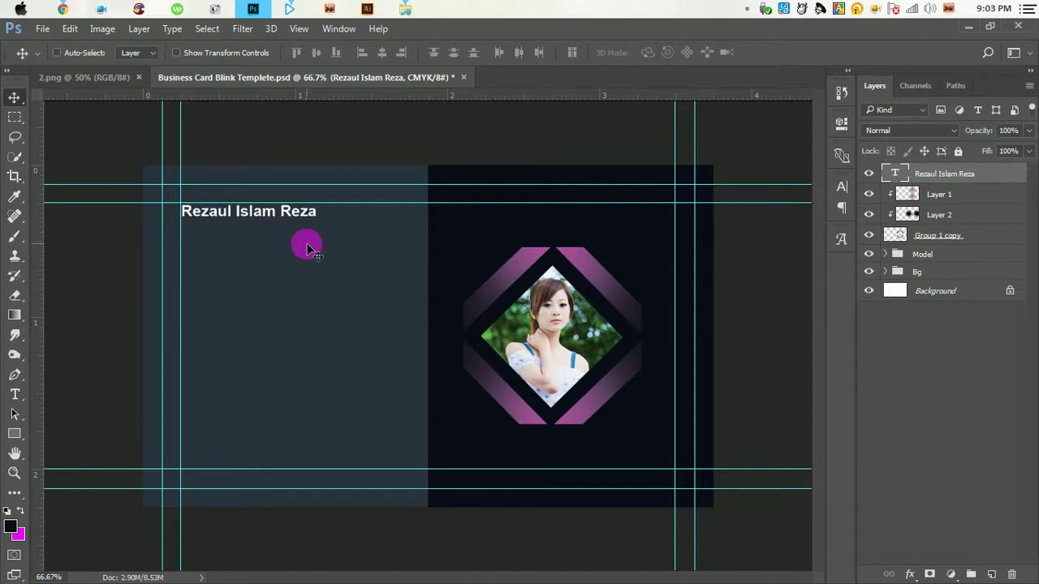
Step: Narrow the name text slightly to fit the guides
key(ctrl+t)
key(ctrl+plus)
key(ctrl+plus)
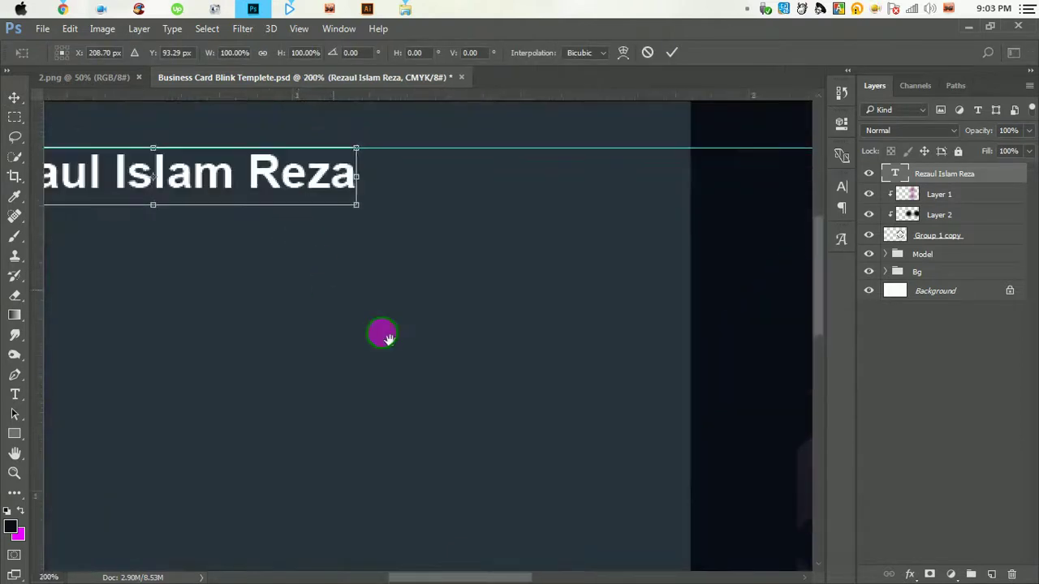
drag(563, 319, 538, 318)
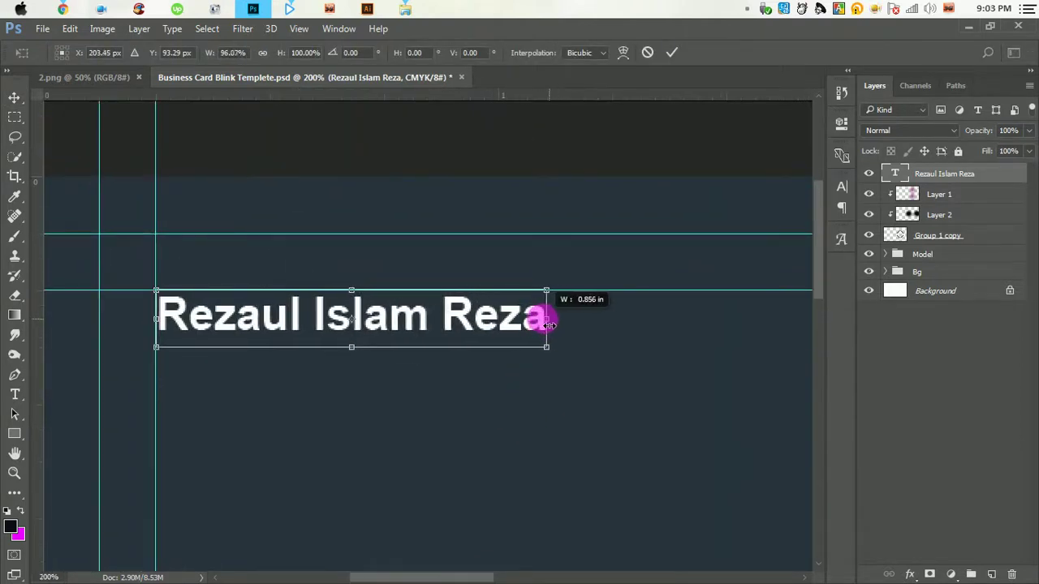
click(672, 52)
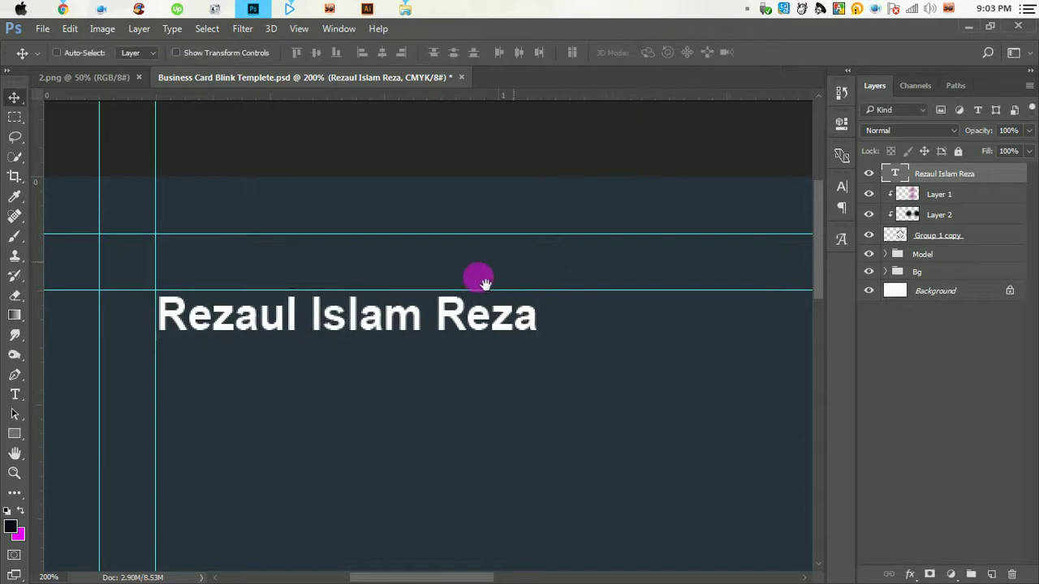
ctrl+alt+click(430, 282)
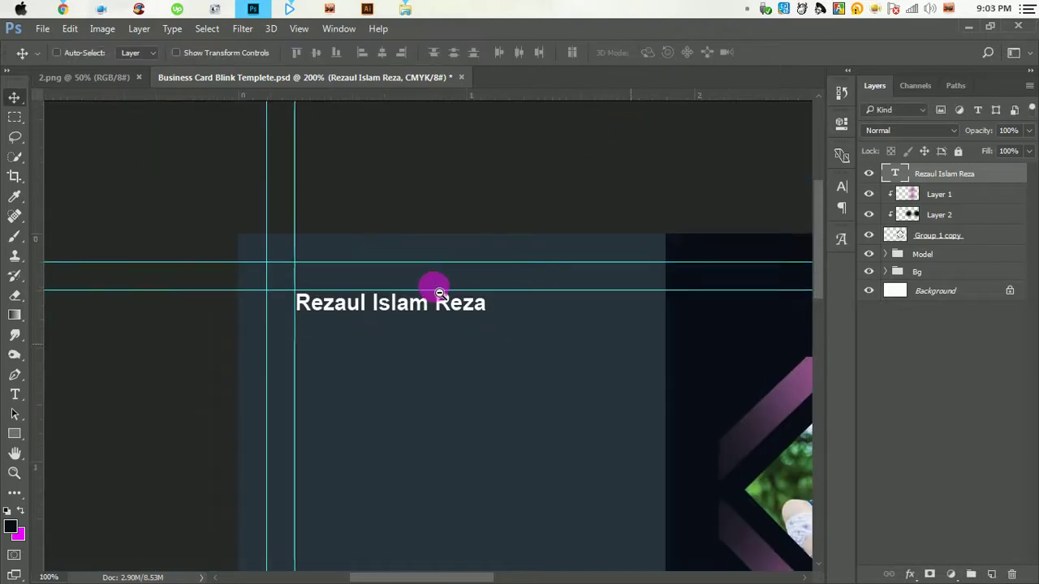
Step: Add a 'Graphic Designer' text line below the name in Regular font style
click(15, 394)
click(324, 357)
text(Graphic Designer)
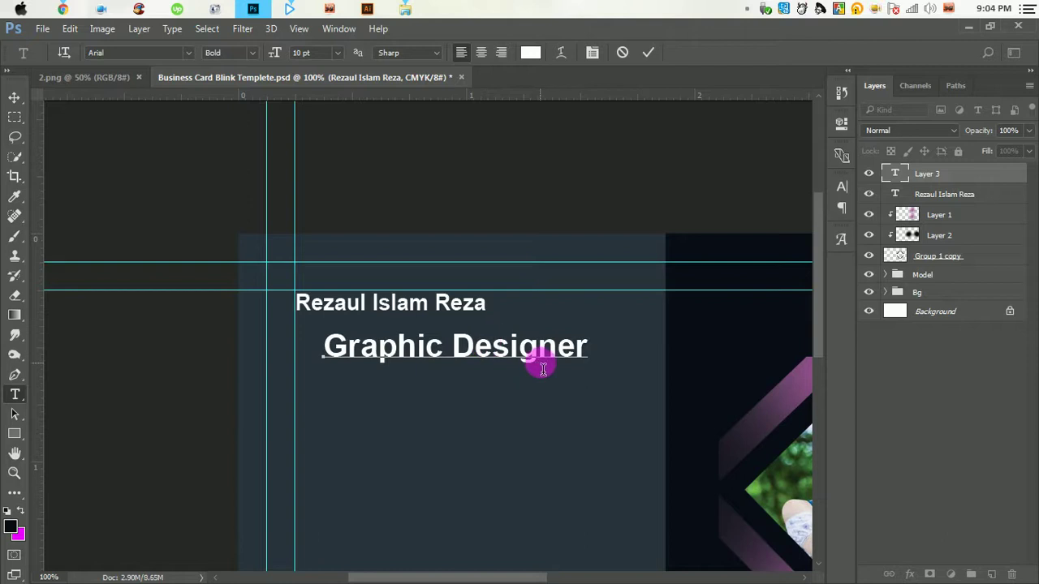
click(647, 52)
click(842, 188)
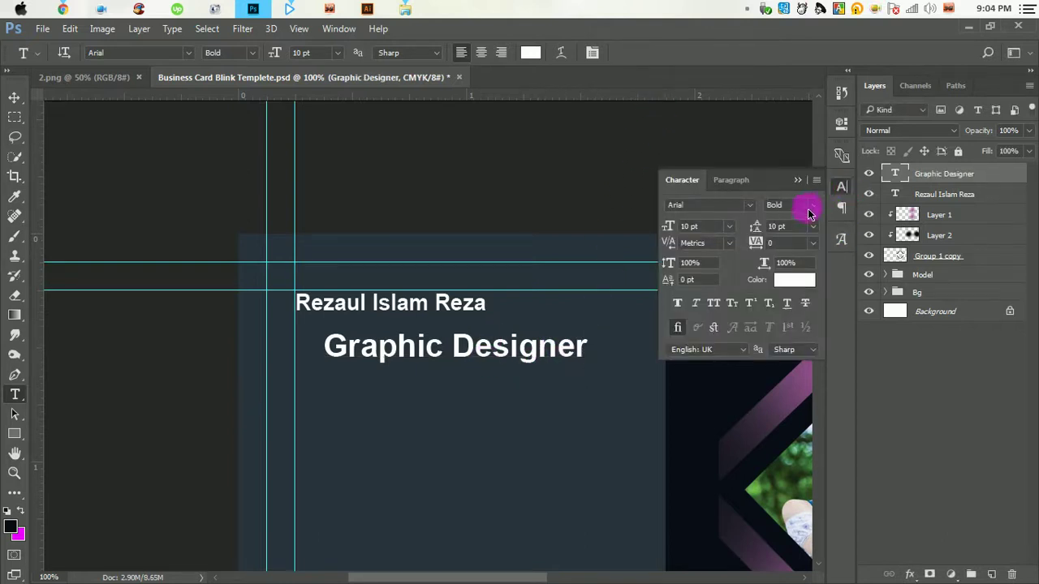
click(812, 209)
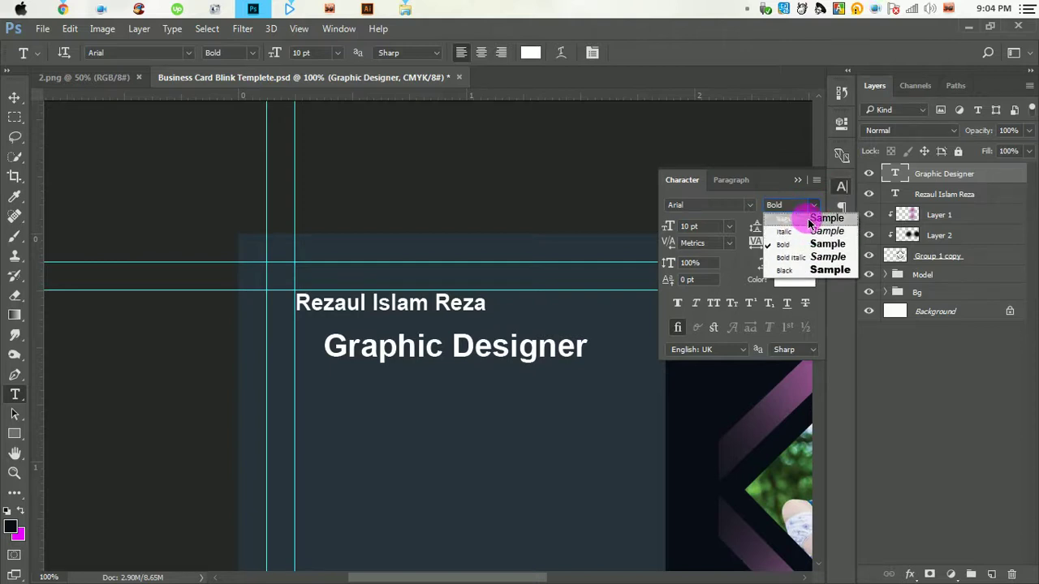
click(783, 234)
click(802, 180)
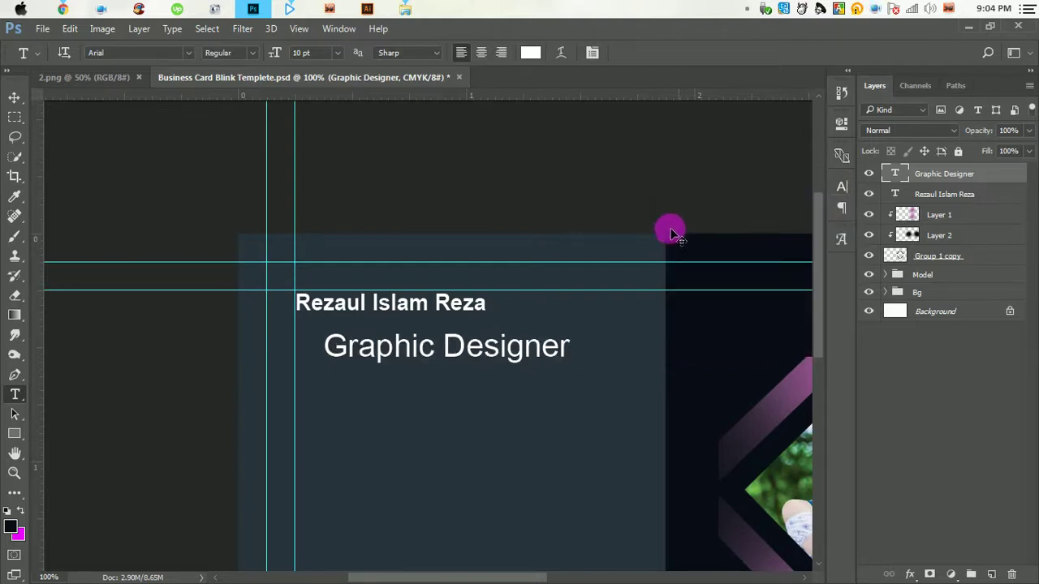
Step: Shrink Graphic Designer to about 59% and place it directly under the name
key(ctrl+t)
drag(573, 376, 499, 357)
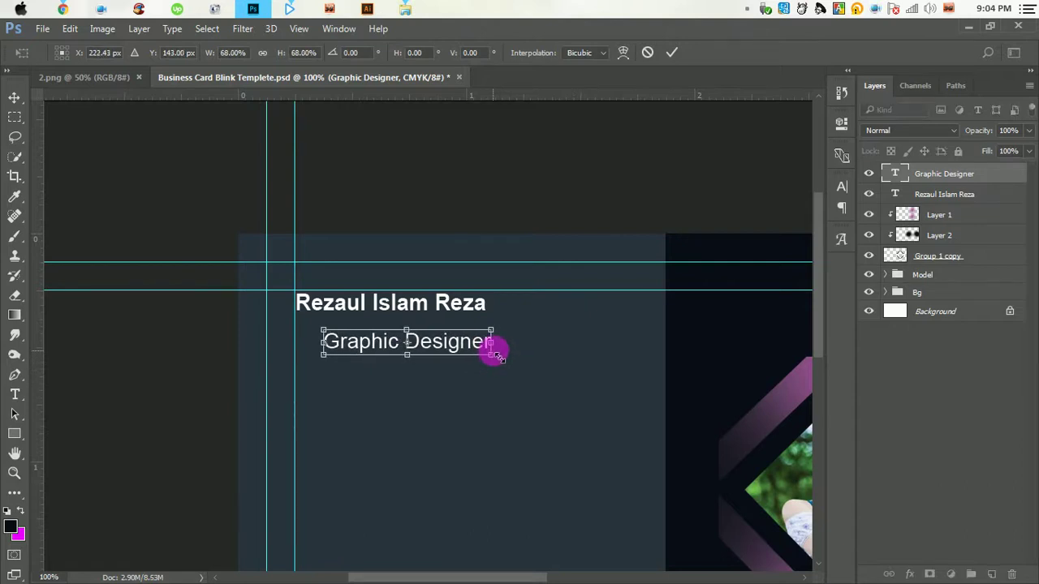
drag(487, 359, 466, 350)
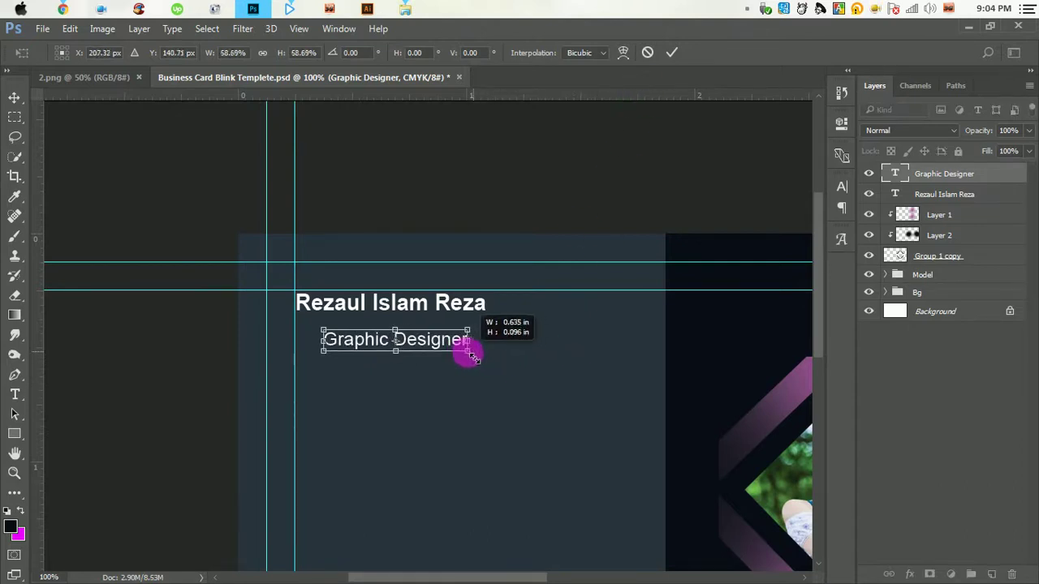
click(672, 52)
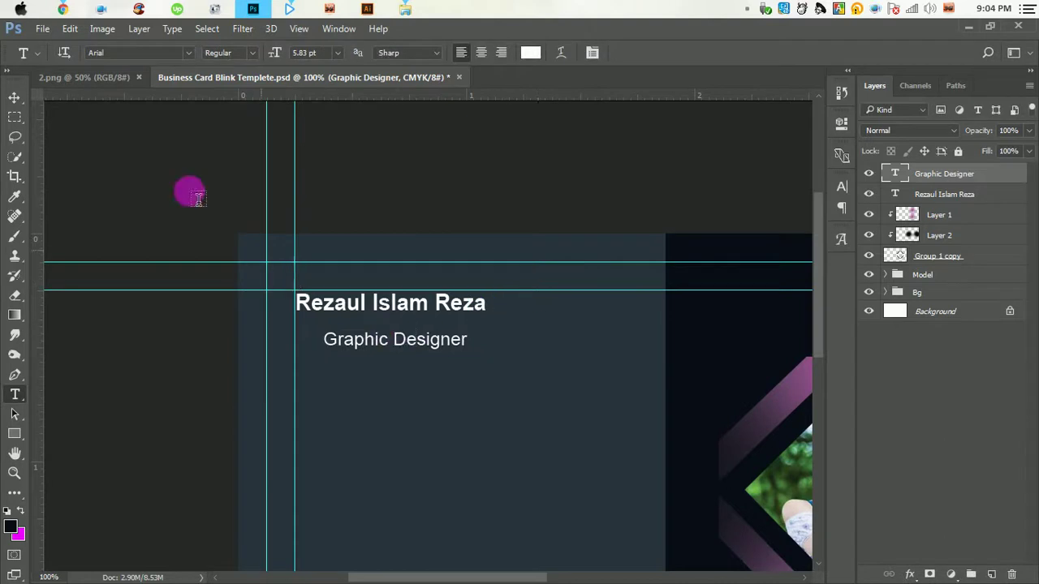
click(15, 96)
drag(403, 357, 369, 345)
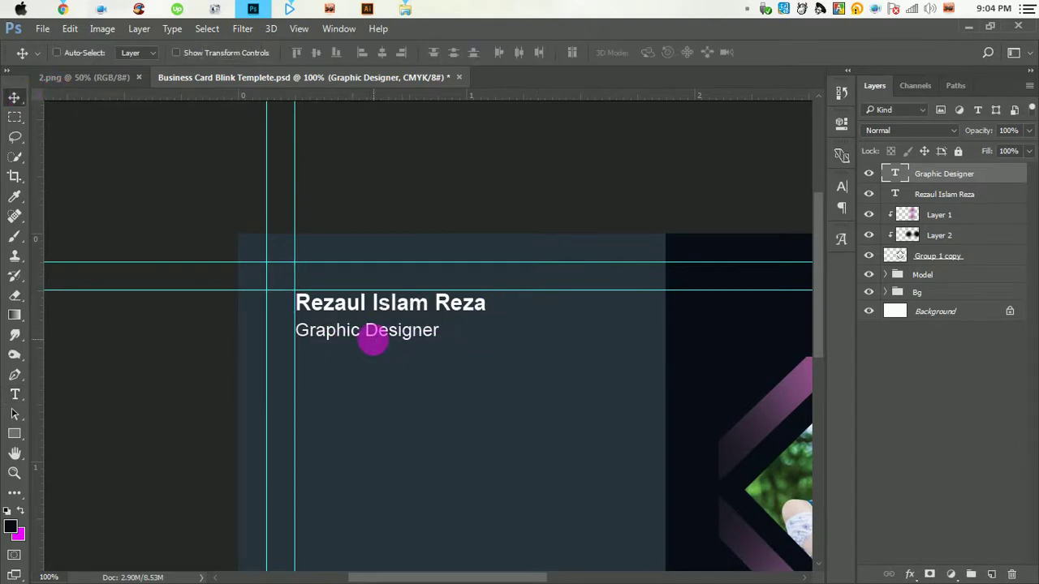
Step: Draw a thin 4 px rectangle bar beneath the Graphic Designer line
right_click(14, 435)
click(70, 432)
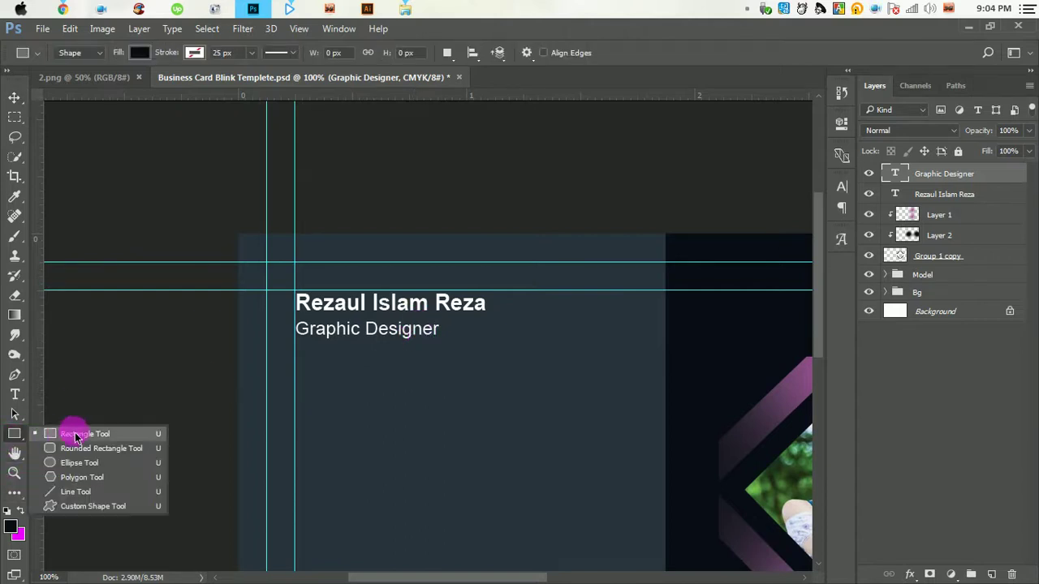
mouse_move(339, 364)
mouse_down()
mouse_move(478, 417)
mouse_move(371, 297)
mouse_move(371, 331)
mouse_up()
scroll(284, 373, down, 1)
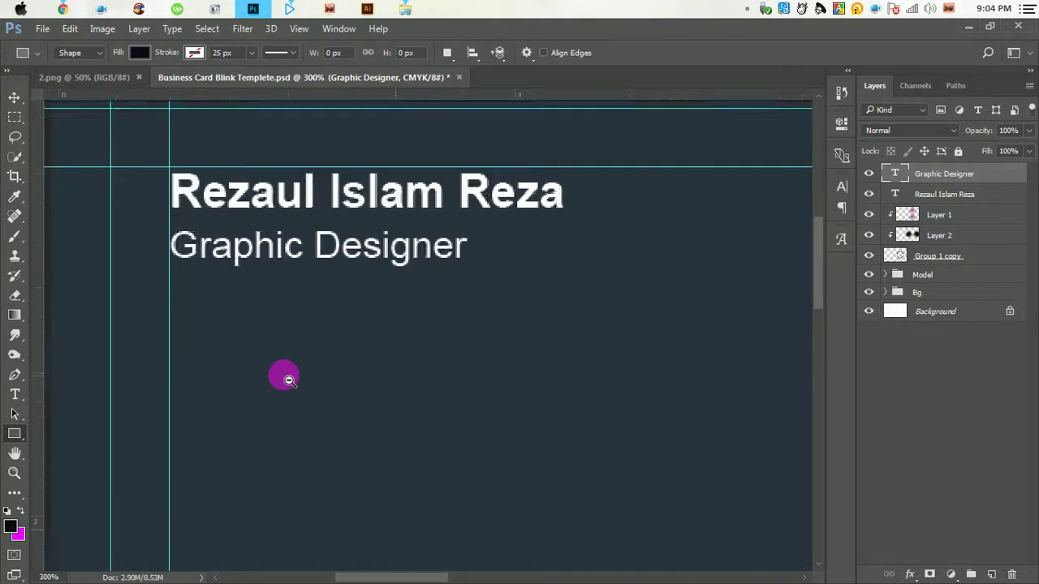
mouse_move(178, 302)
mouse_down()
mouse_move(787, 311)
mouse_move(788, 301)
mouse_up()
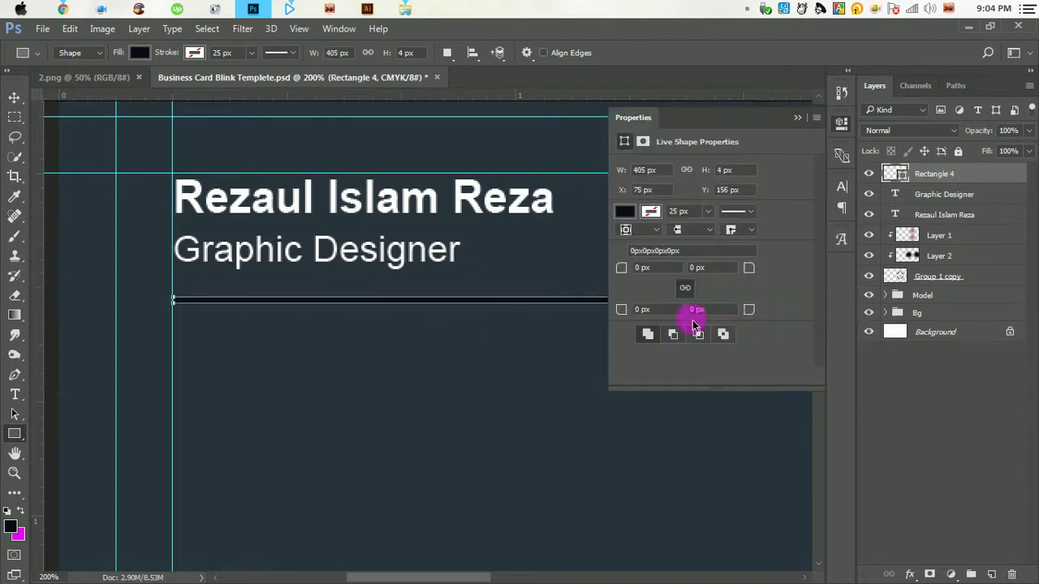
Step: Fill the divider bar with a grey sampled from the canvas
double_click(900, 178)
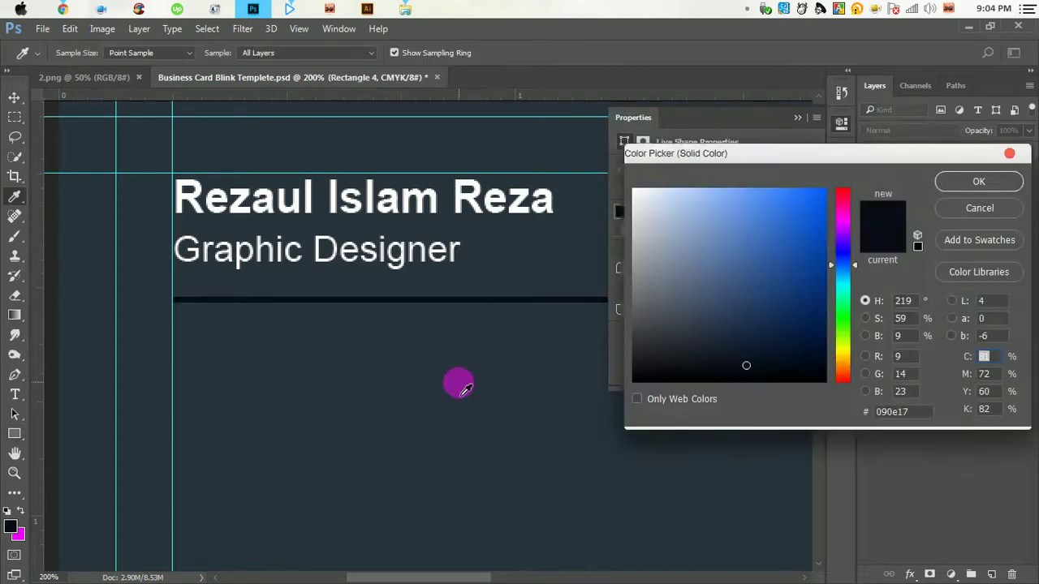
mouse_move(640, 317)
mouse_down()
mouse_move(640, 336)
mouse_move(731, 301)
mouse_move(645, 322)
mouse_move(636, 311)
mouse_up()
click(974, 183)
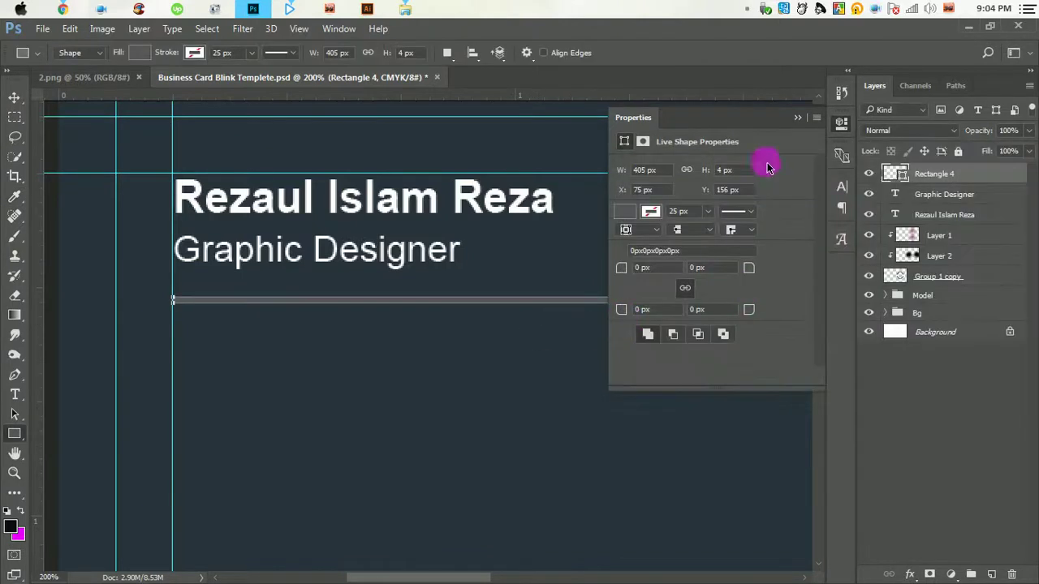
click(797, 117)
scroll(462, 343, down, 1)
scroll(462, 343, down, 1)
scroll(462, 343, down, 1)
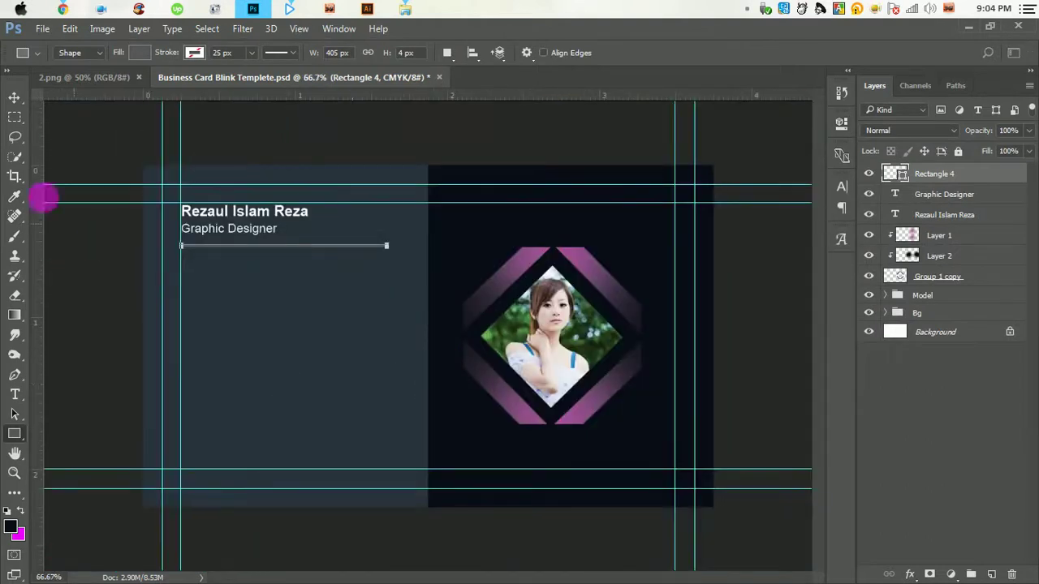
click(17, 98)
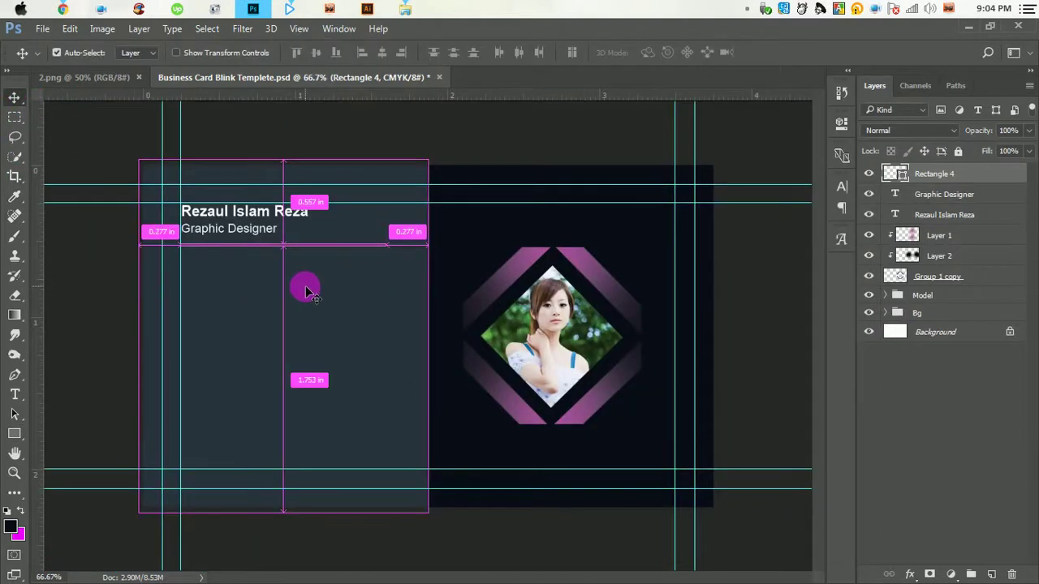
Step: Shorten the divider to about 58% width and recolour it magenta e902fe
key(ctrl+t)
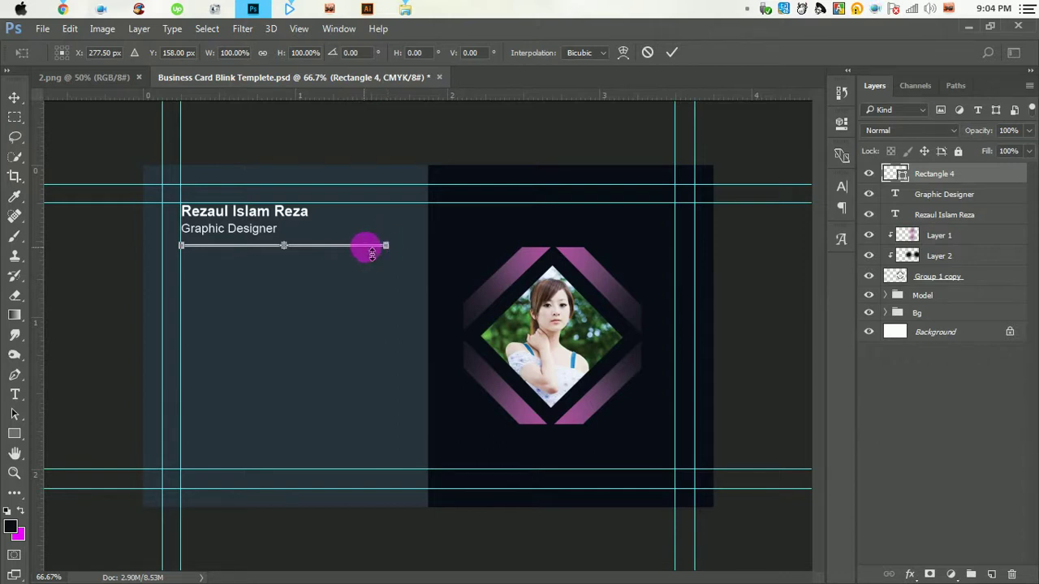
drag(390, 247, 314, 253)
key(Return)
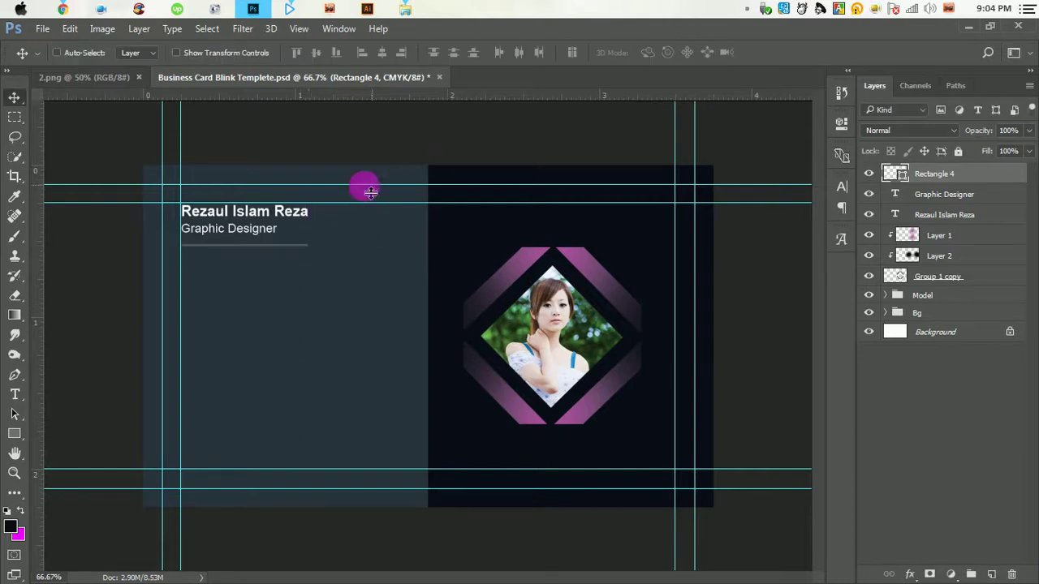
double_click(897, 177)
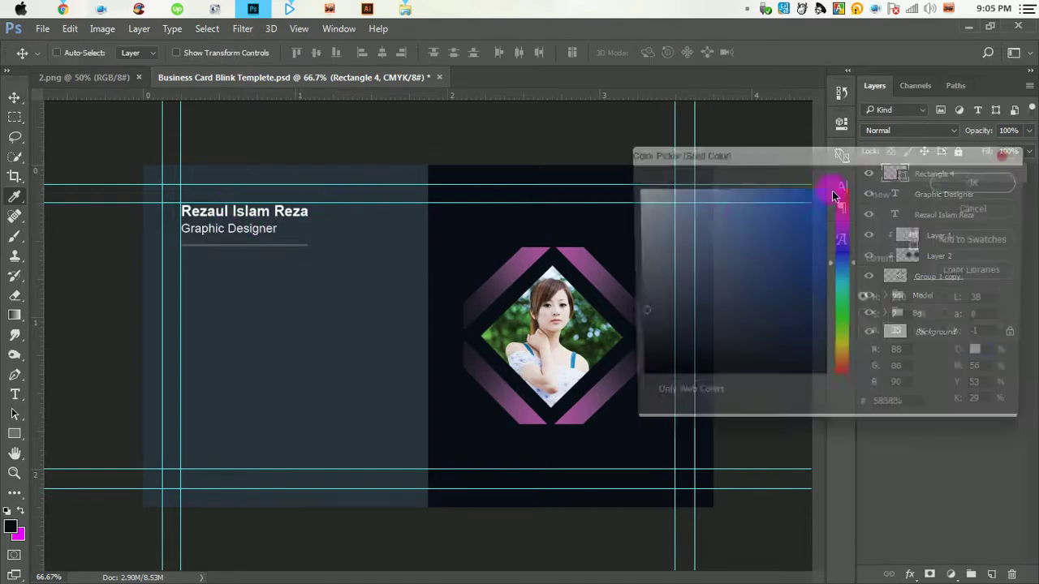
mouse_move(475, 262)
mouse_down()
mouse_move(795, 214)
mouse_move(696, 334)
mouse_move(773, 307)
mouse_move(581, 258)
mouse_move(102, 426)
mouse_move(28, 537)
mouse_up()
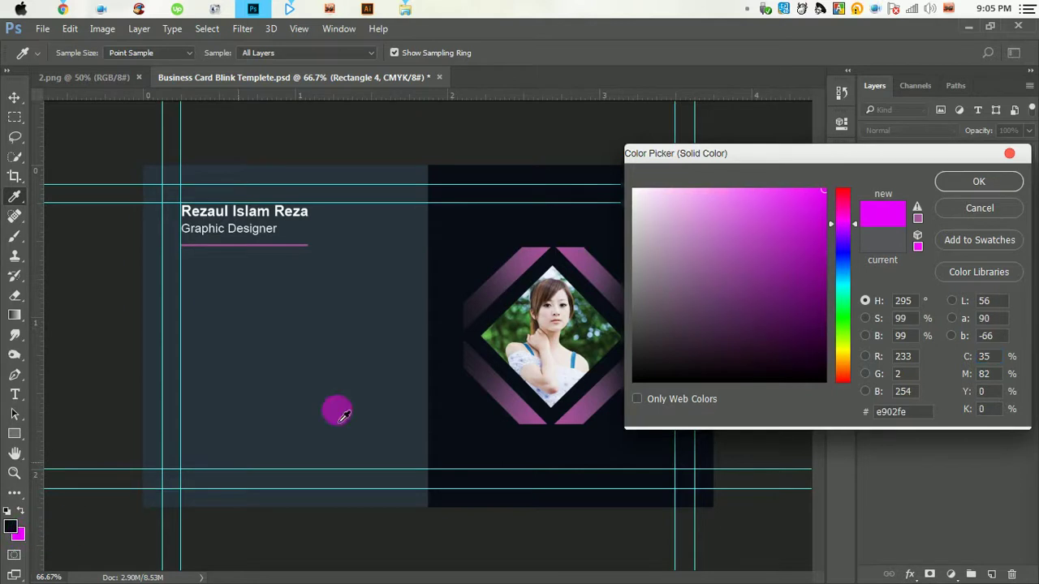
click(978, 181)
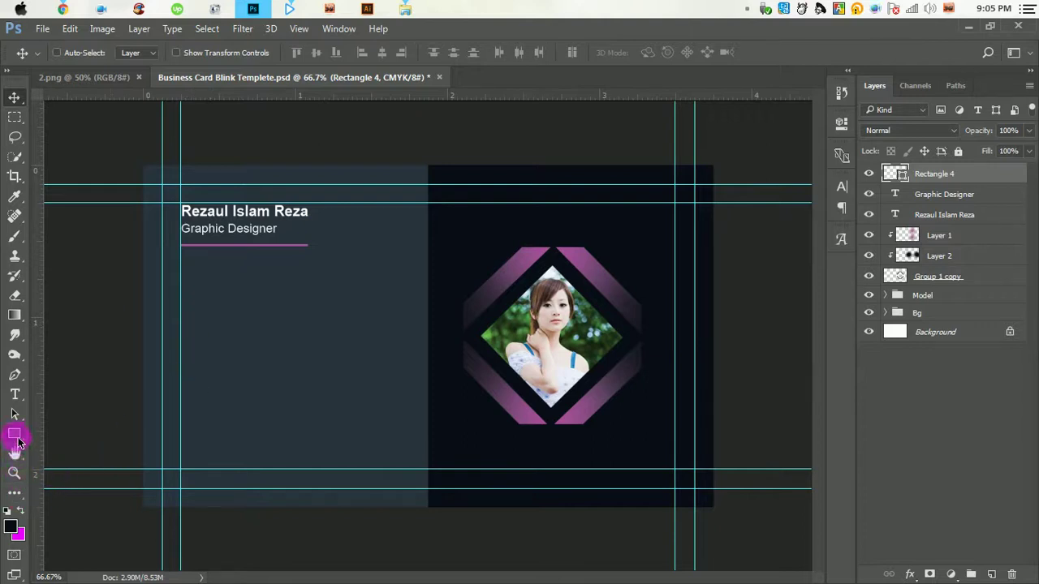
Step: Draw a small circle below the title and add a Foreground to Background gradient overlay
drag(18, 442, 77, 463)
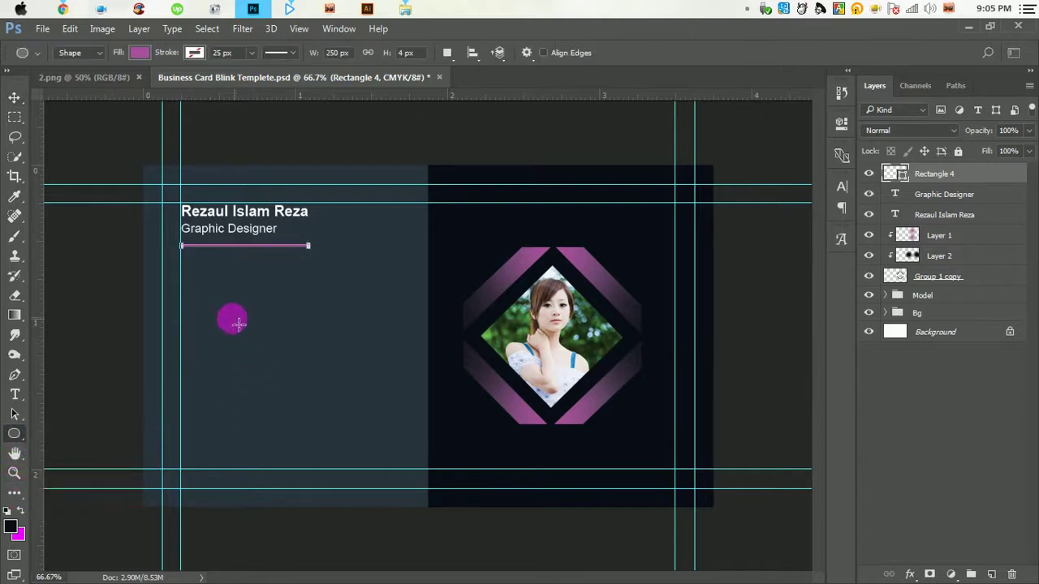
mouse_move(181, 273)
mouse_down()
mouse_move(219, 305)
mouse_move(212, 299)
mouse_up()
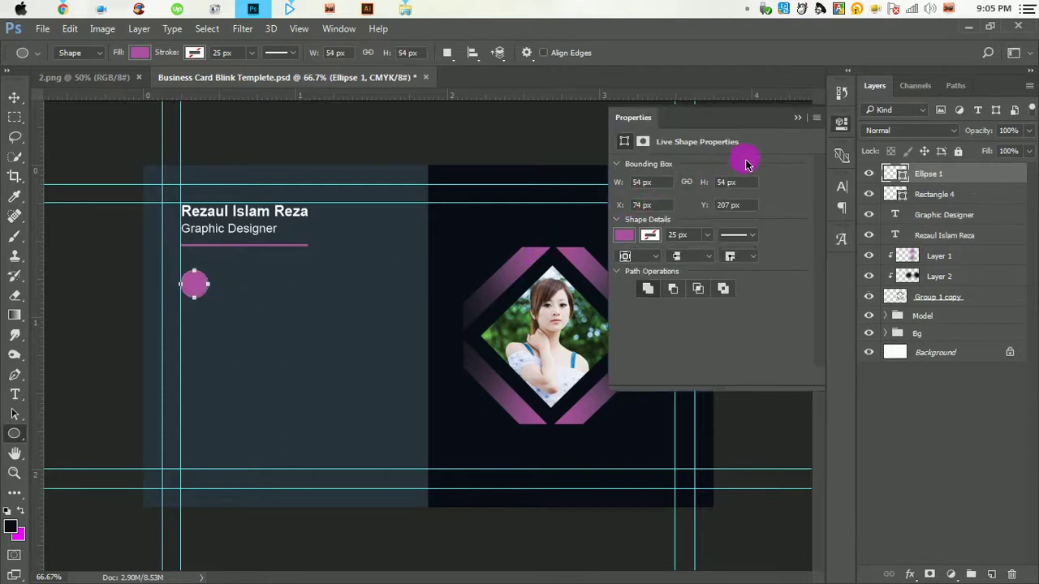
double_click(971, 180)
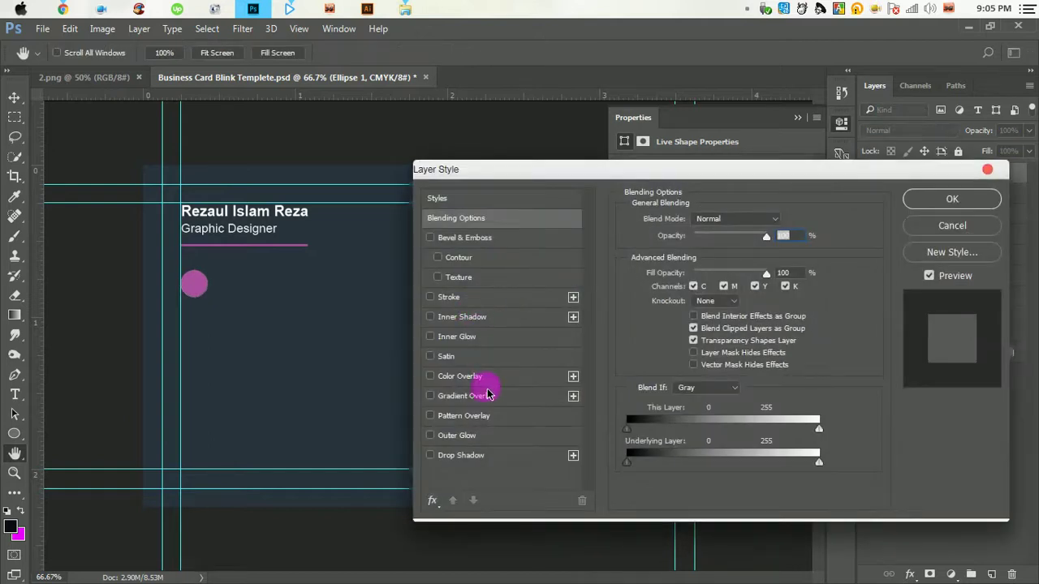
click(483, 397)
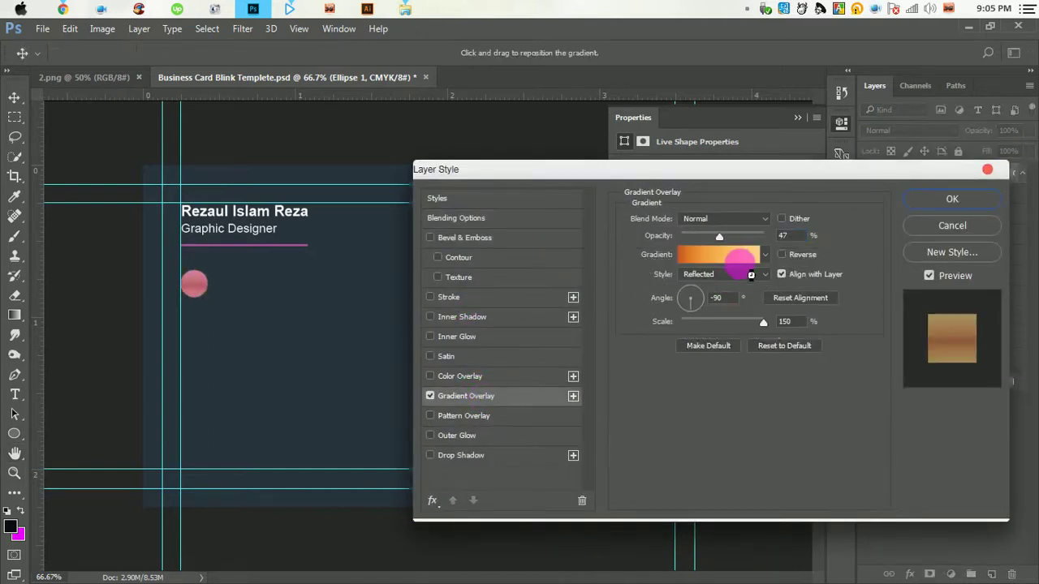
click(739, 259)
click(620, 218)
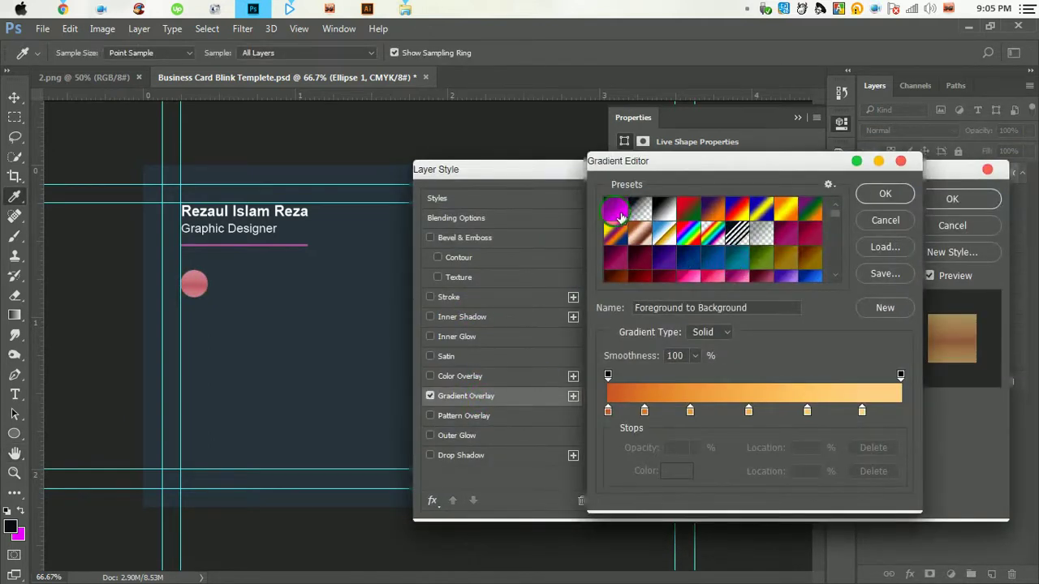
click(884, 194)
Step: Set the circle's gradient overlay to Linear with a near-white left stop
click(739, 311)
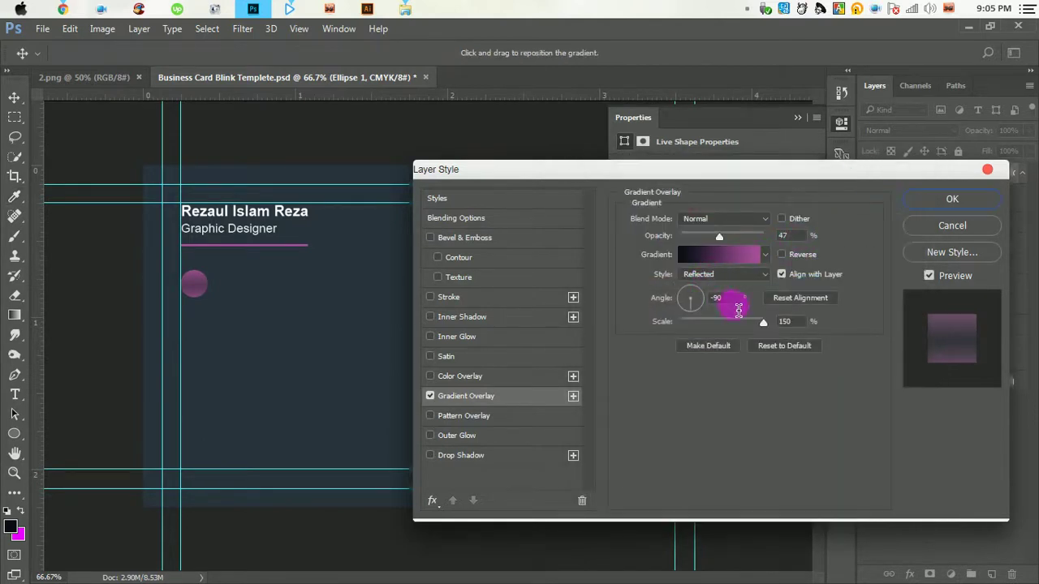
click(720, 277)
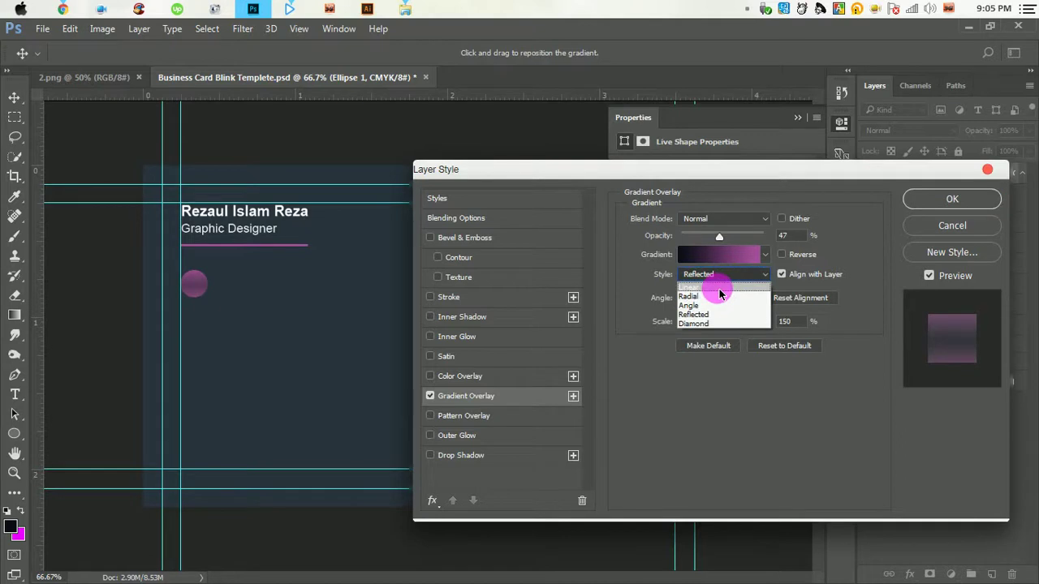
click(718, 289)
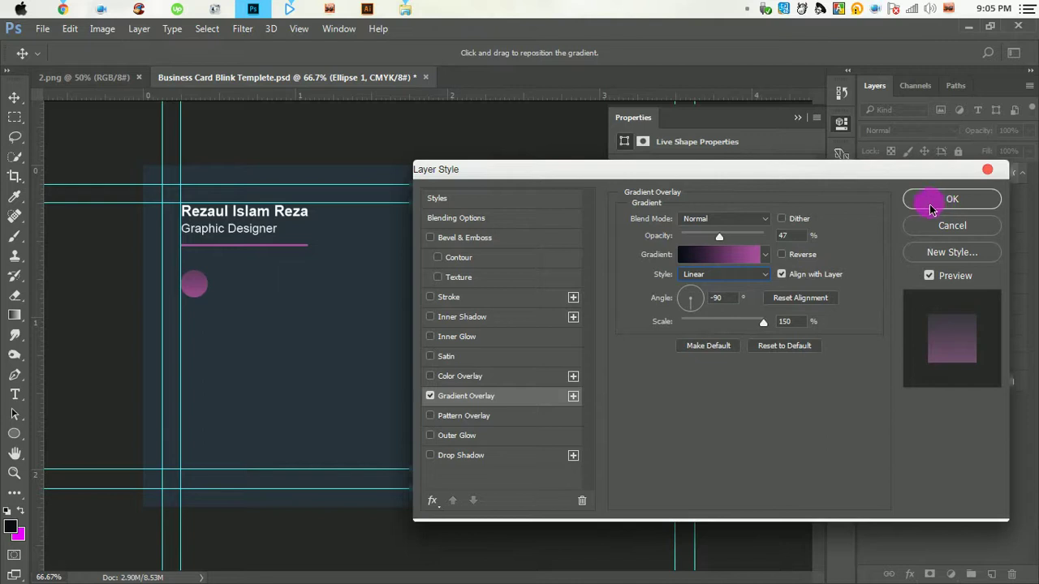
click(719, 256)
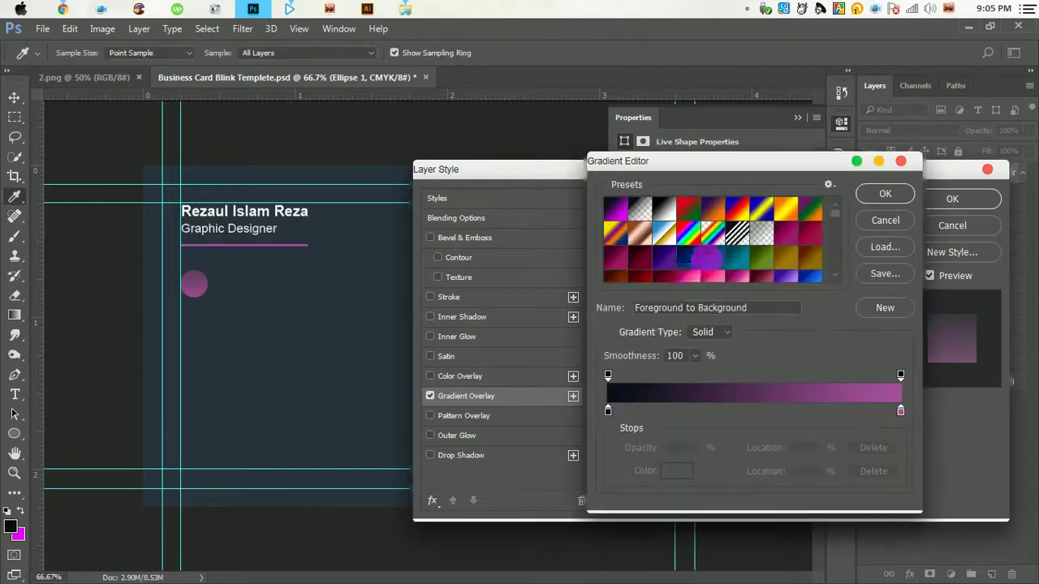
double_click(608, 411)
drag(644, 220, 639, 196)
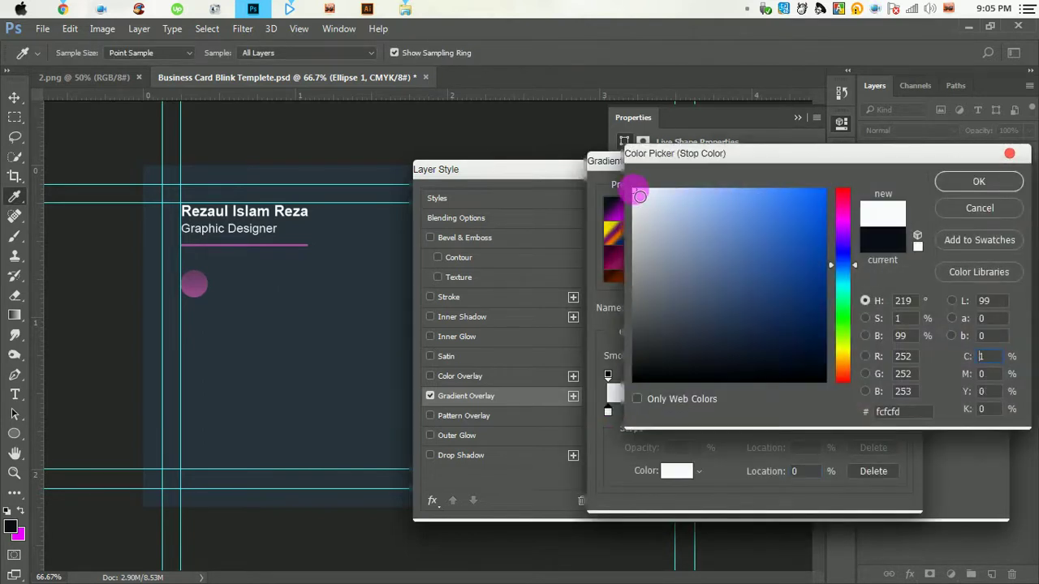
click(978, 182)
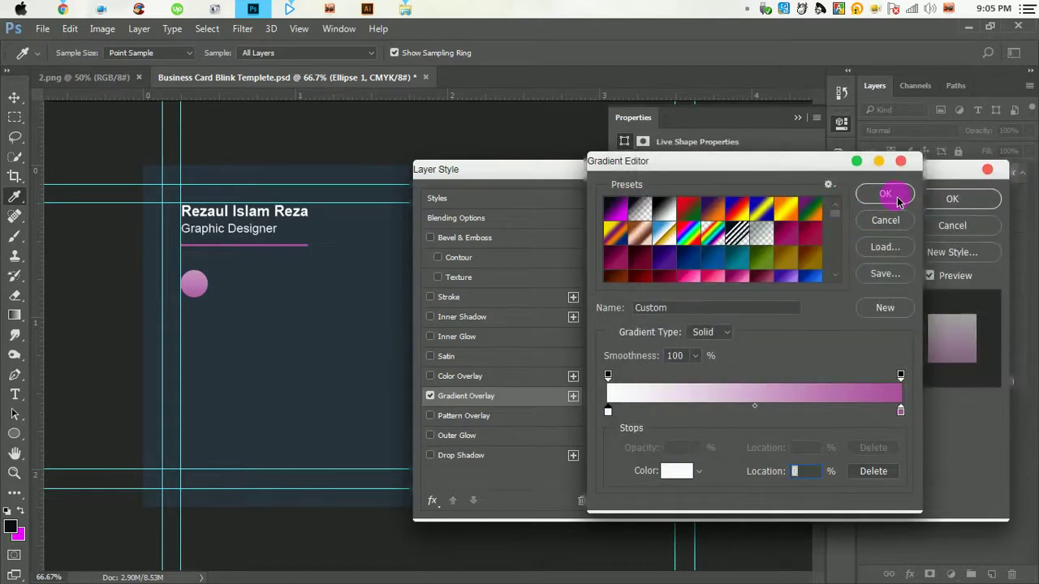
click(885, 195)
click(952, 199)
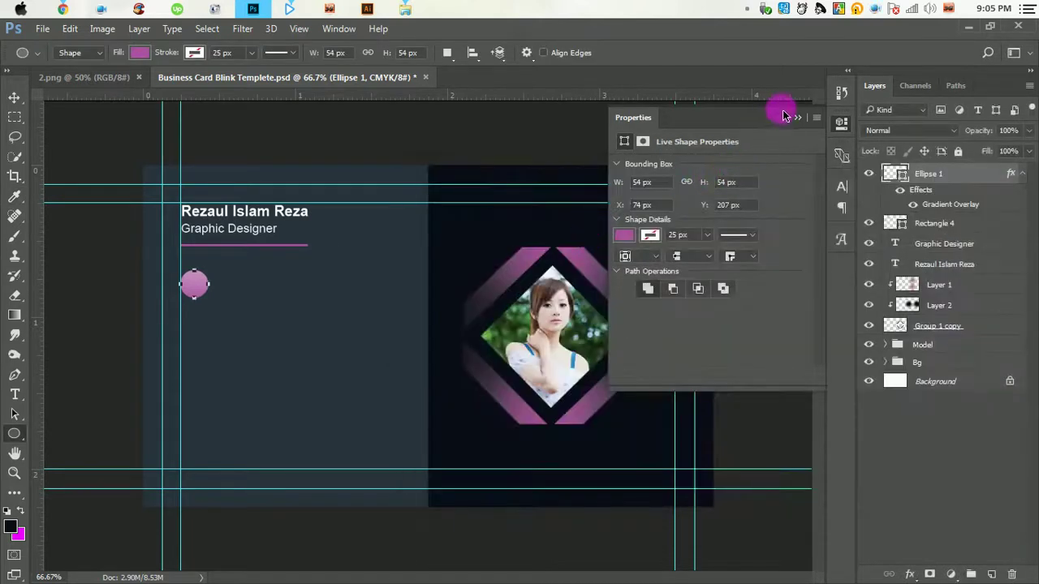
click(796, 117)
Step: Duplicate the circle downward and group the three ellipse layers as Group 1
click(15, 106)
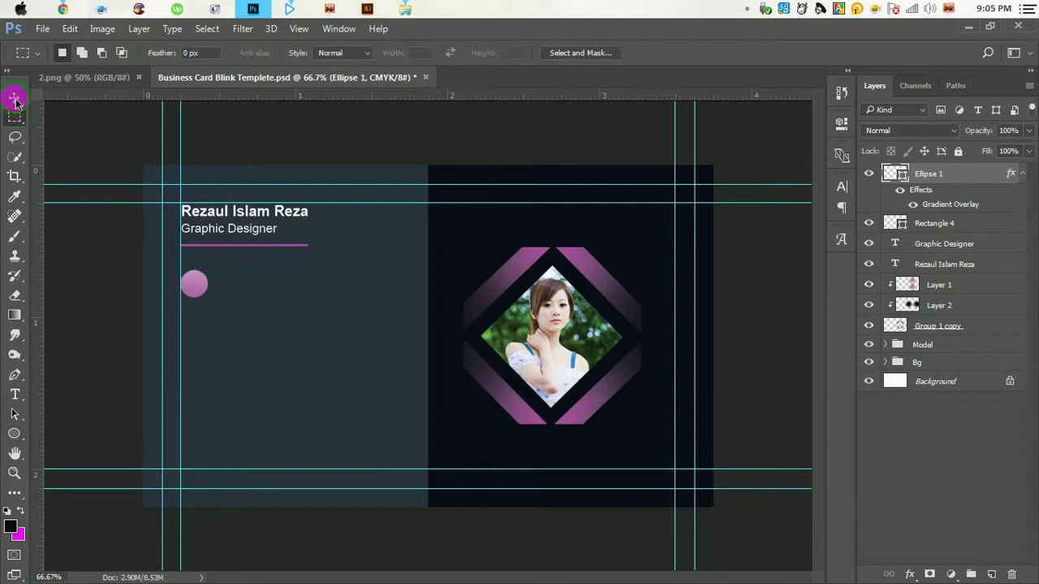
click(14, 98)
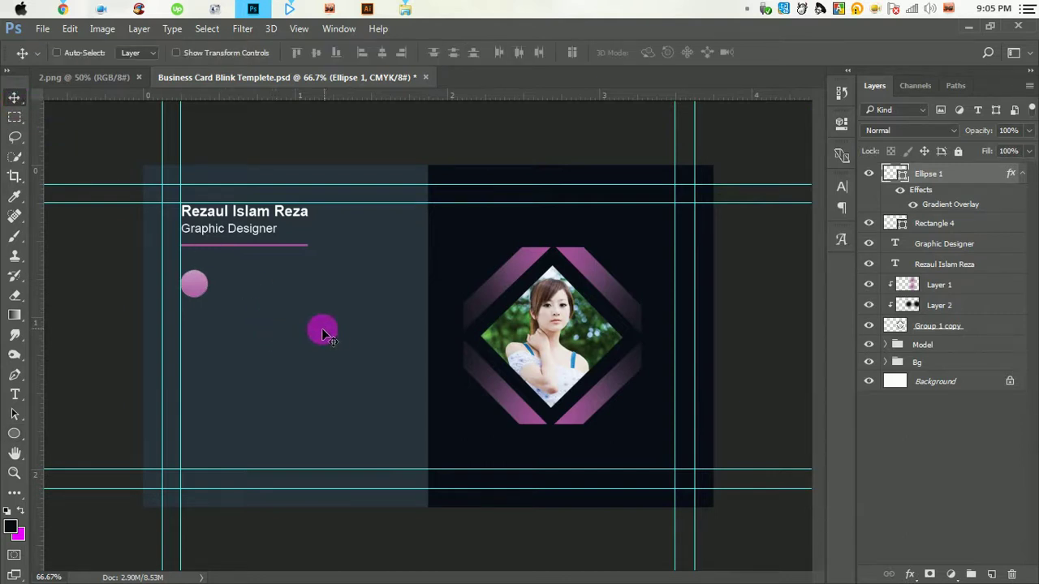
drag(202, 293, 195, 383)
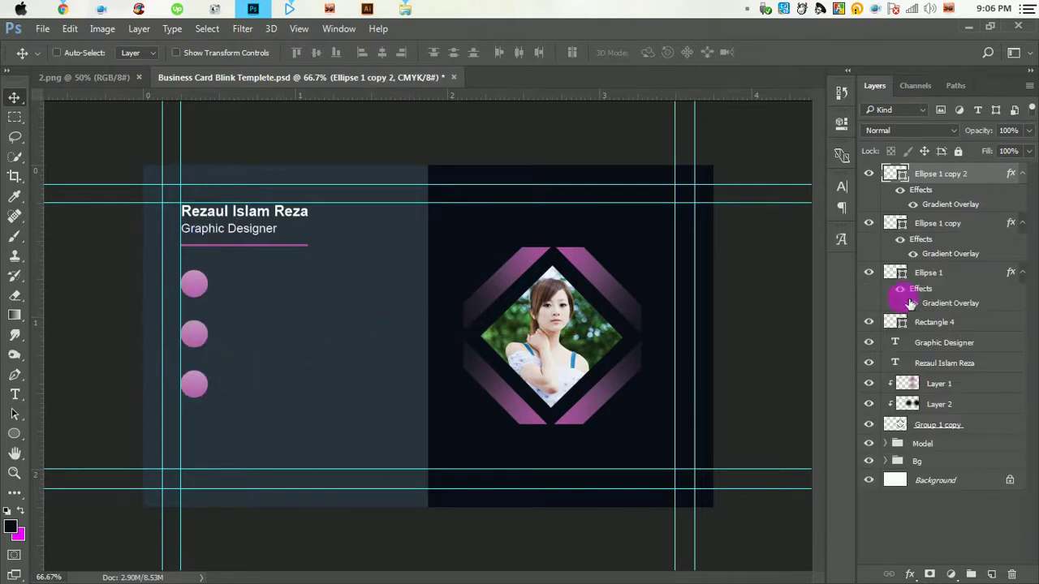
key(ctrl)
ctrl+click(941, 230)
ctrl+click(945, 274)
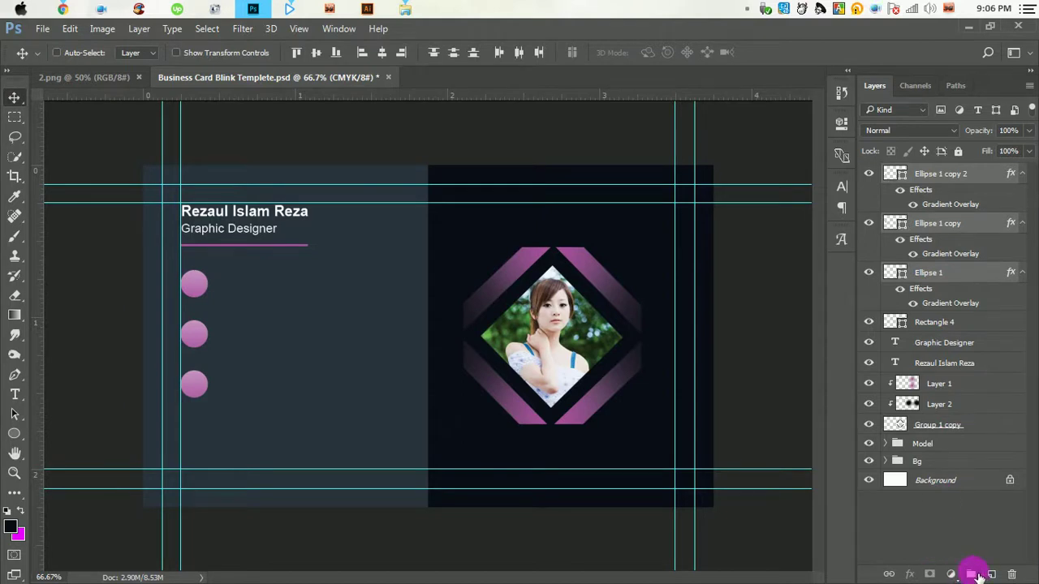
click(976, 574)
Step: Move Group 1 lower, add a vertical guide beside the circles, and open File Explorer
drag(216, 297, 224, 360)
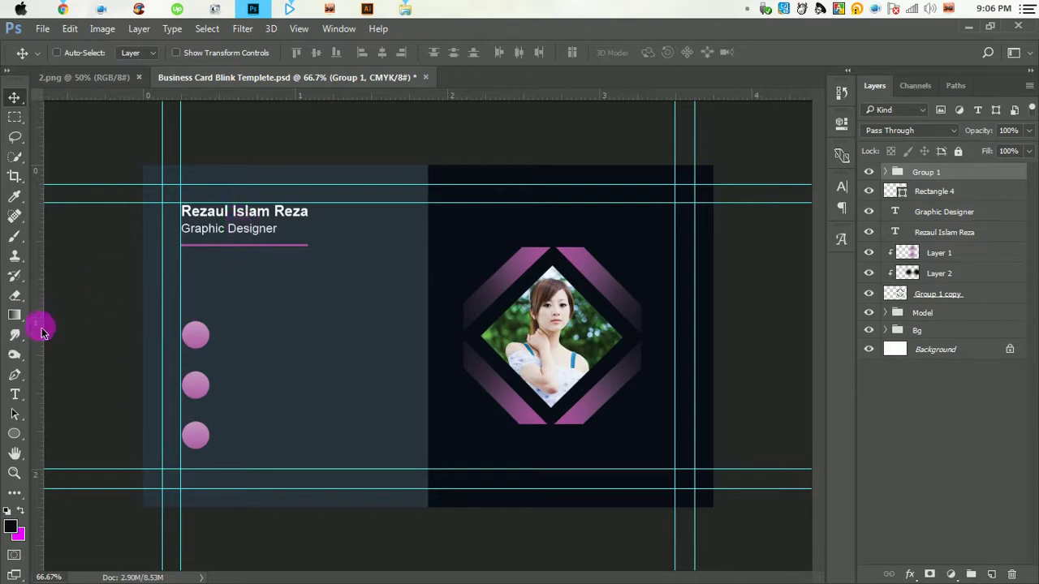
drag(35, 370, 238, 388)
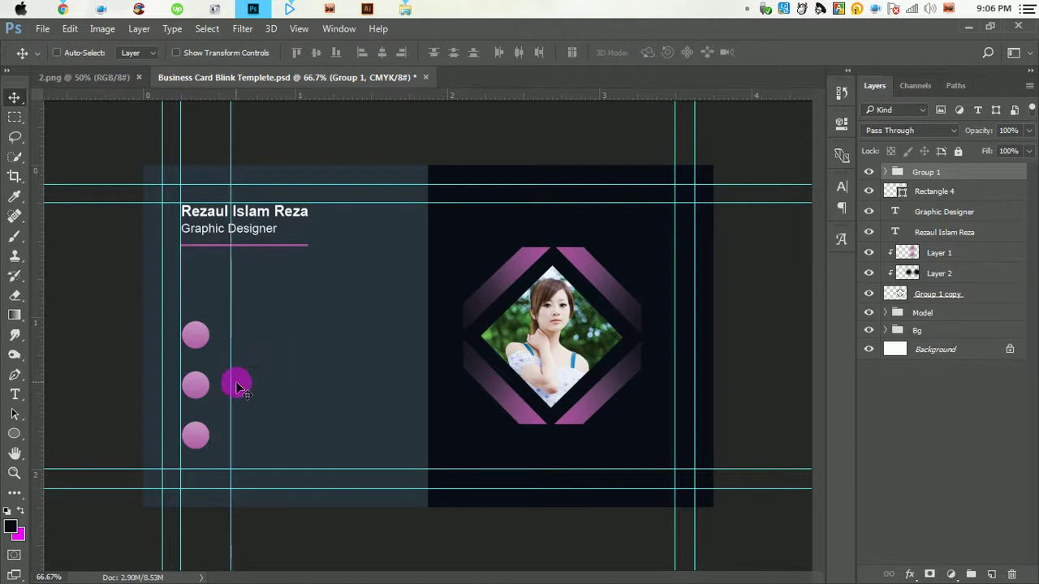
click(404, 9)
Step: Go back to the Stock folders list and open the Business Card folder
click(354, 108)
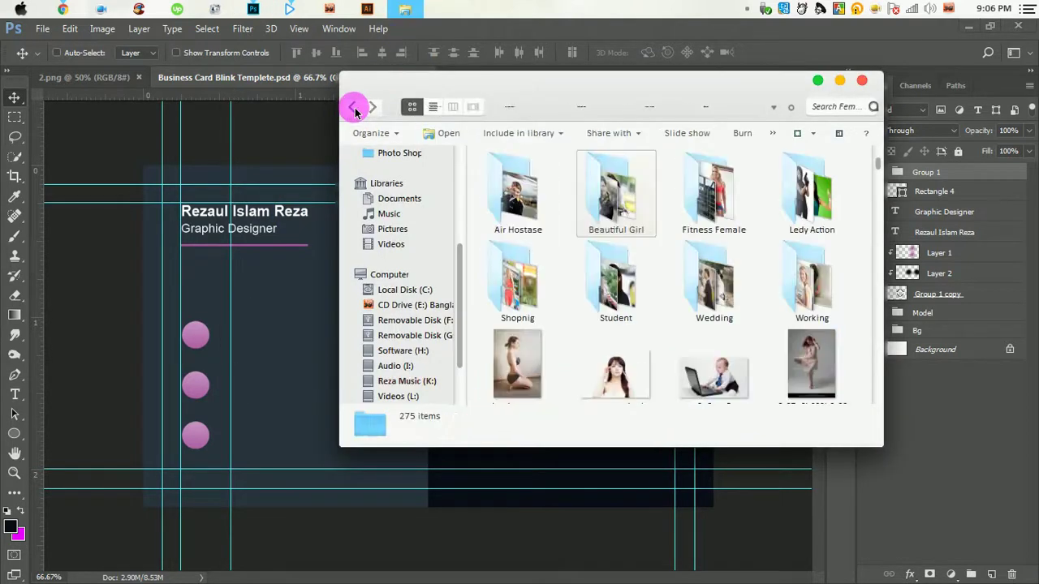
click(354, 108)
click(513, 289)
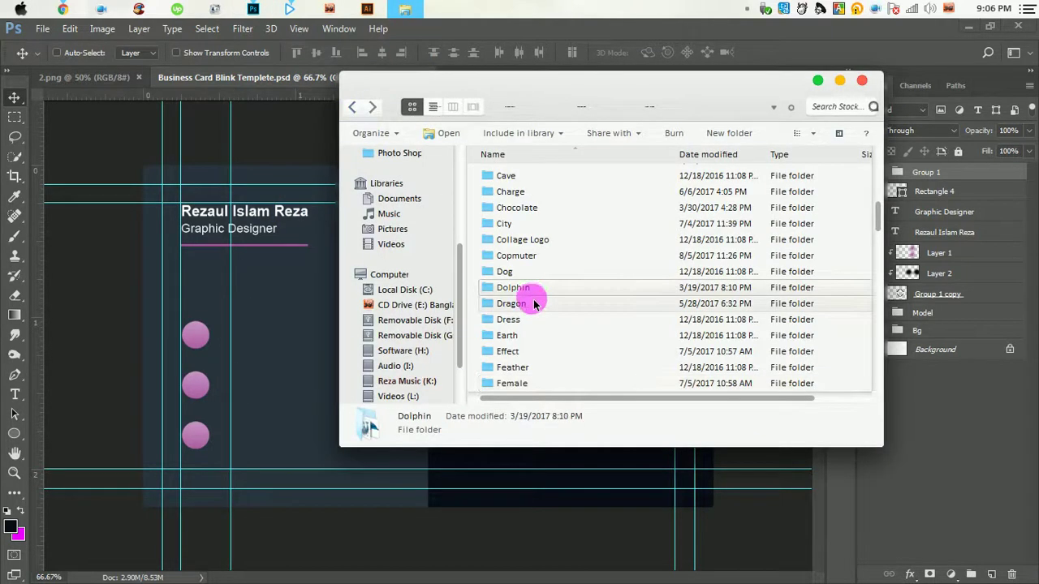
key(b)
key(b)
key(b)
key(b)
key(b)
key(b)
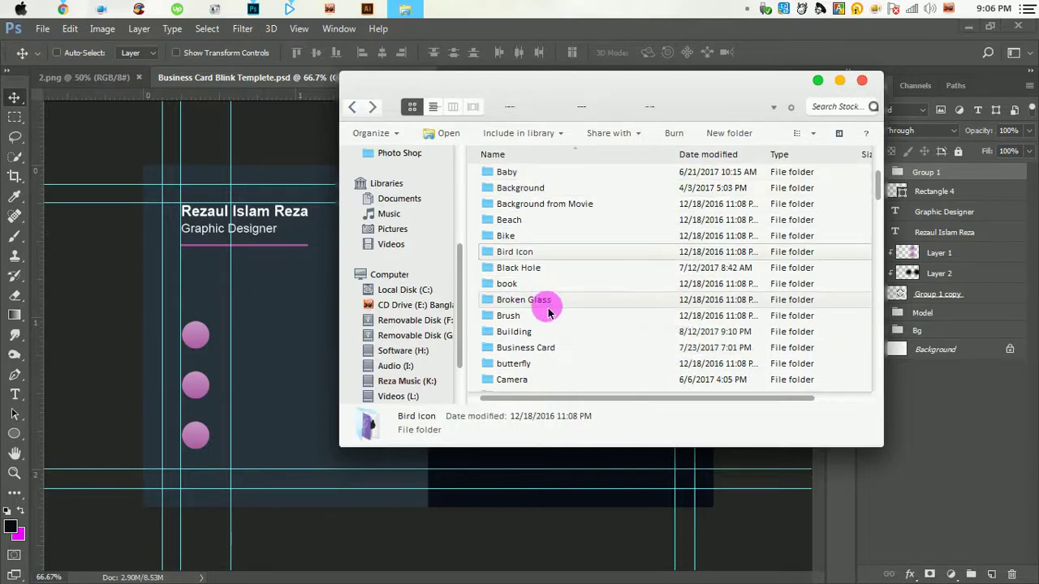
key(b)
double_click(525, 347)
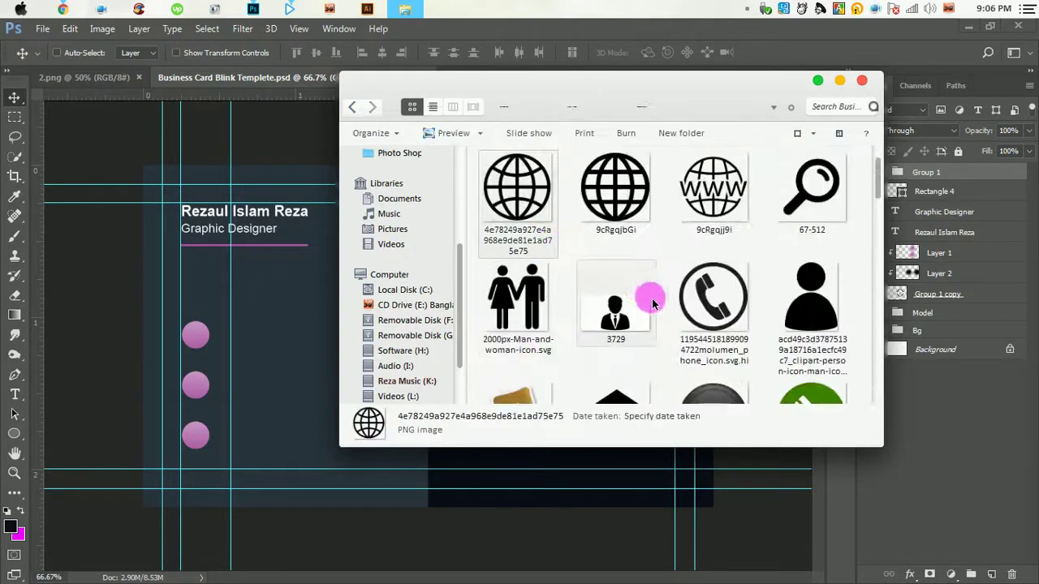
Step: Scroll through the Business Card folder to view its contact icons
scroll(652, 303, down, 3)
scroll(654, 306, down, 2)
scroll(657, 305, down, 2)
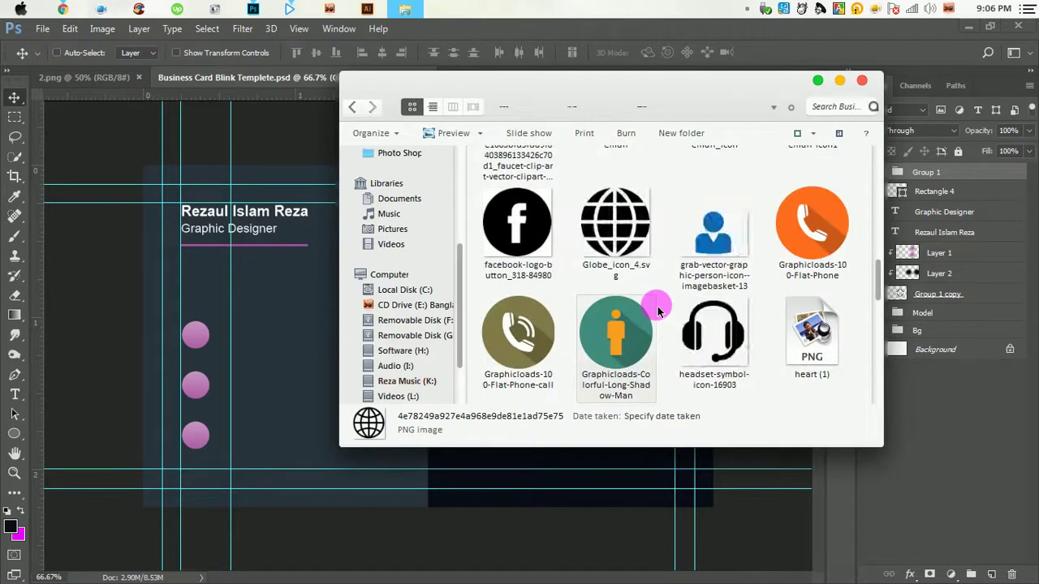
scroll(657, 306, up, 3)
scroll(658, 306, up, 2)
scroll(659, 305, down, 5)
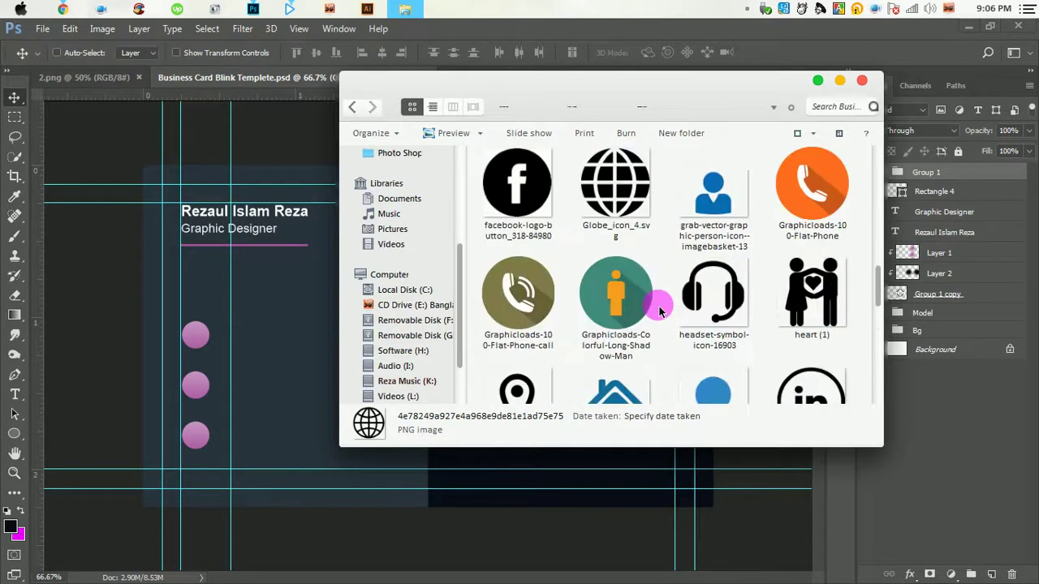
scroll(658, 310, down, 3)
scroll(660, 308, down, 2)
scroll(661, 305, up, 10)
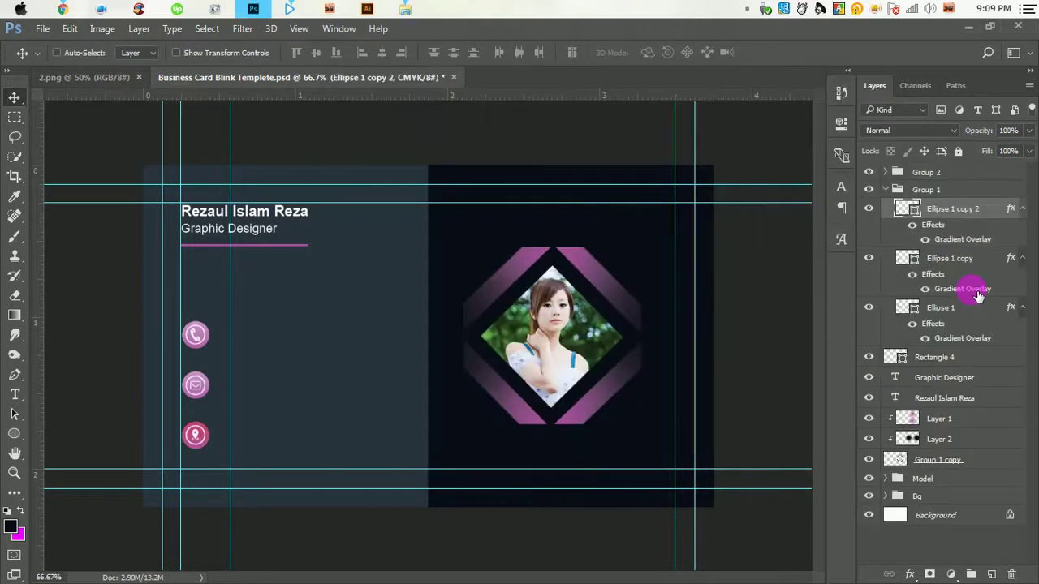
Step: Change the second circle's gradient left stop to red ed1e24
double_click(976, 296)
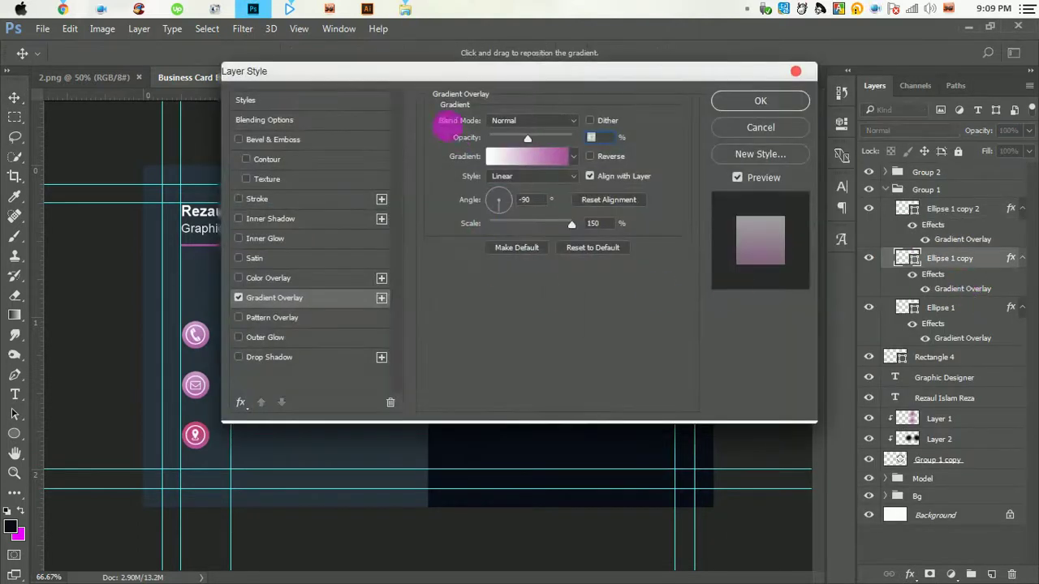
drag(504, 71, 669, 96)
click(689, 180)
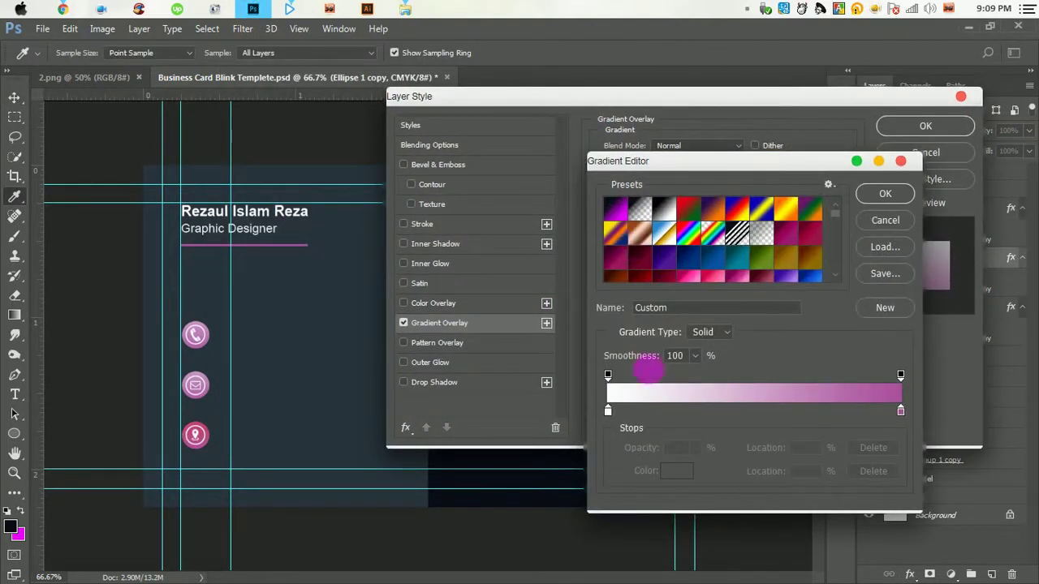
click(608, 412)
double_click(608, 412)
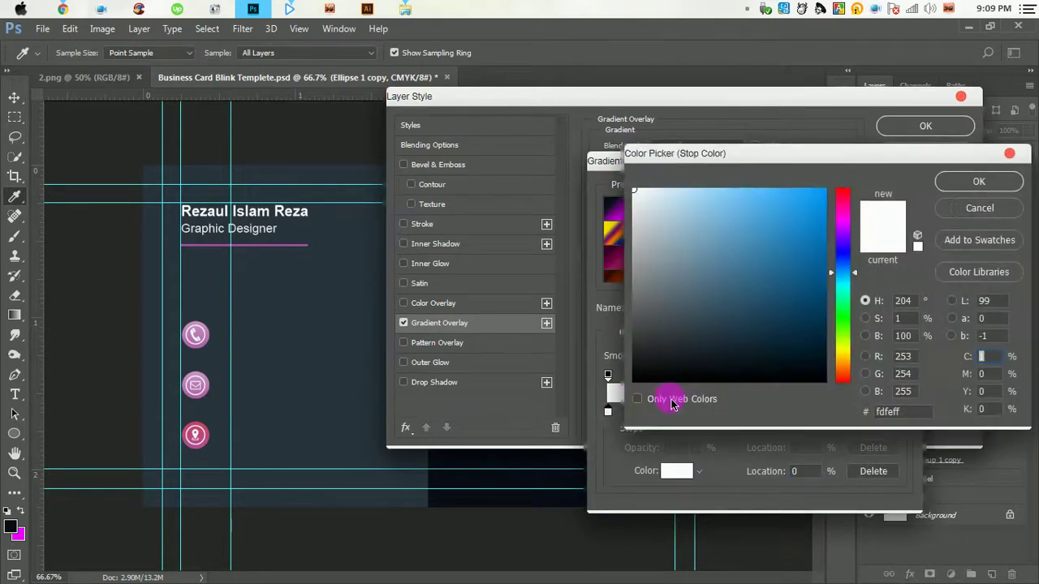
double_click(887, 412)
right_click(887, 412)
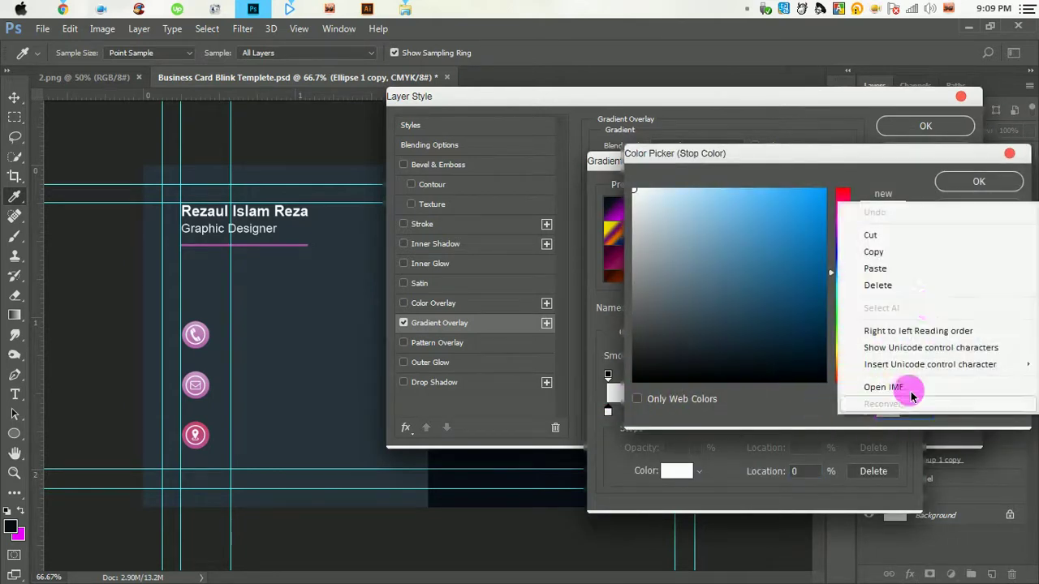
click(915, 264)
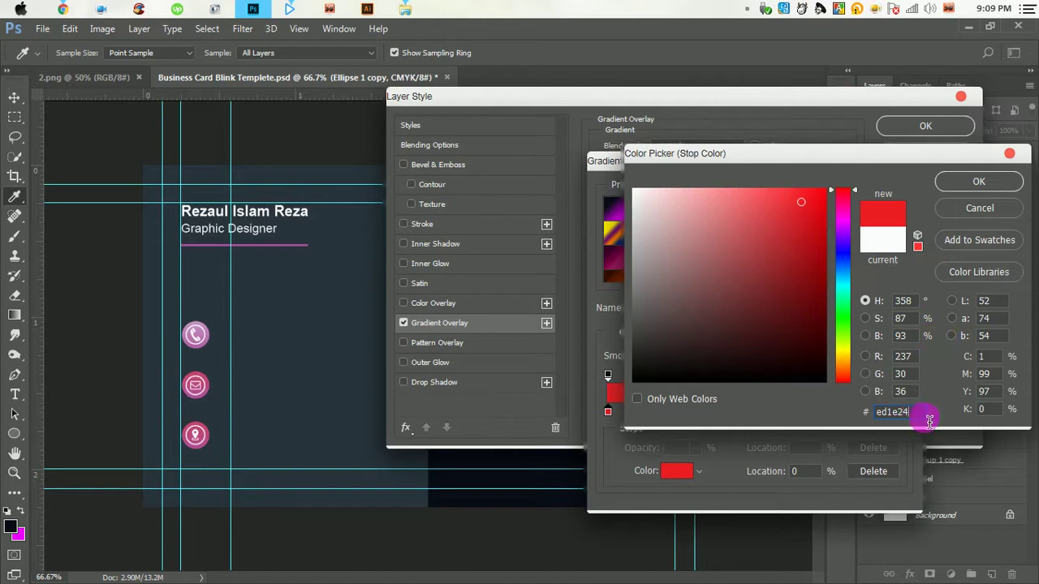
click(976, 181)
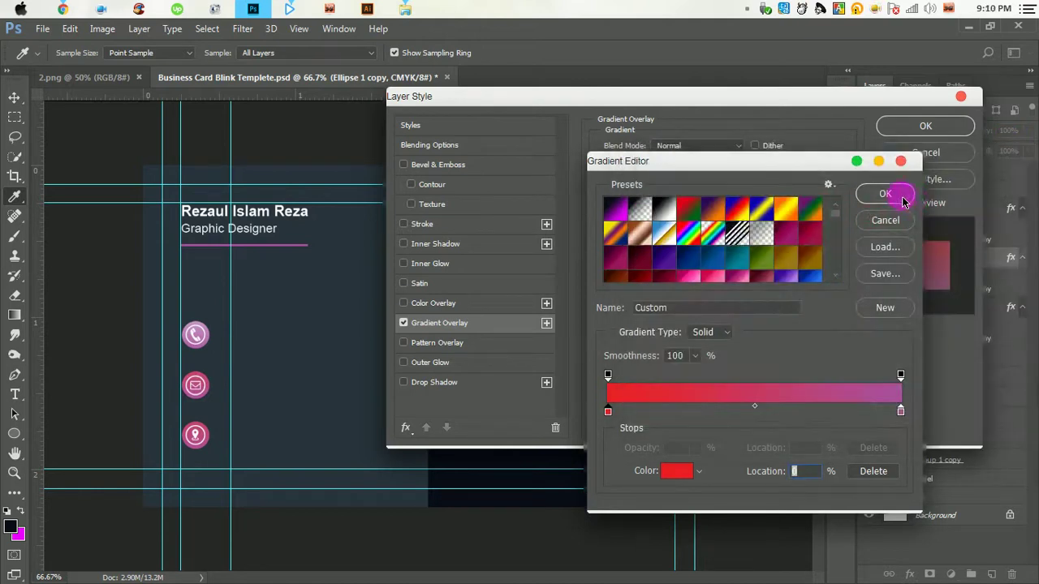
click(888, 194)
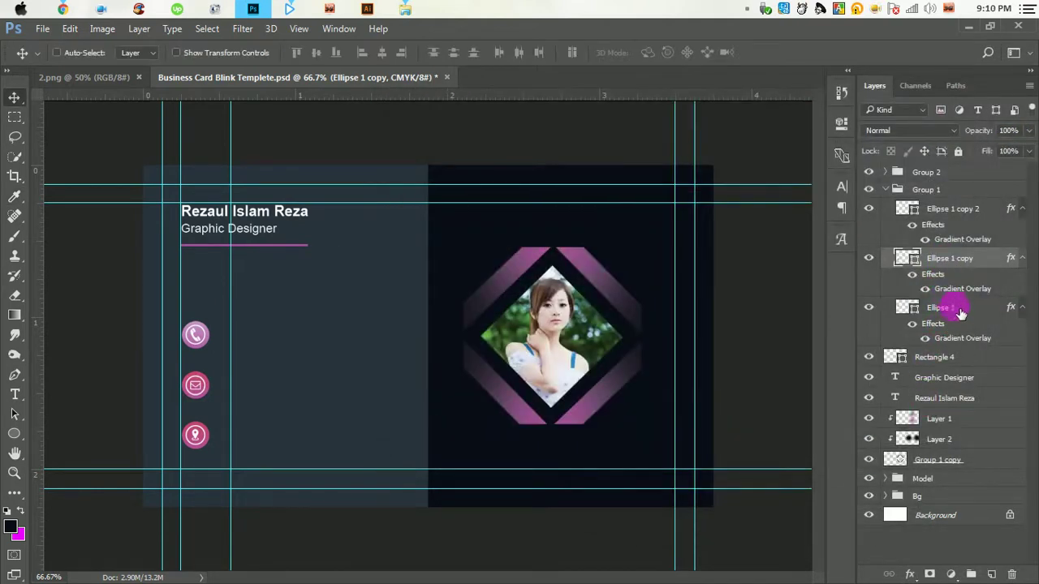
Step: Set Ellipse 1's gradient overlay left stop to red ed1e24 as well
double_click(970, 337)
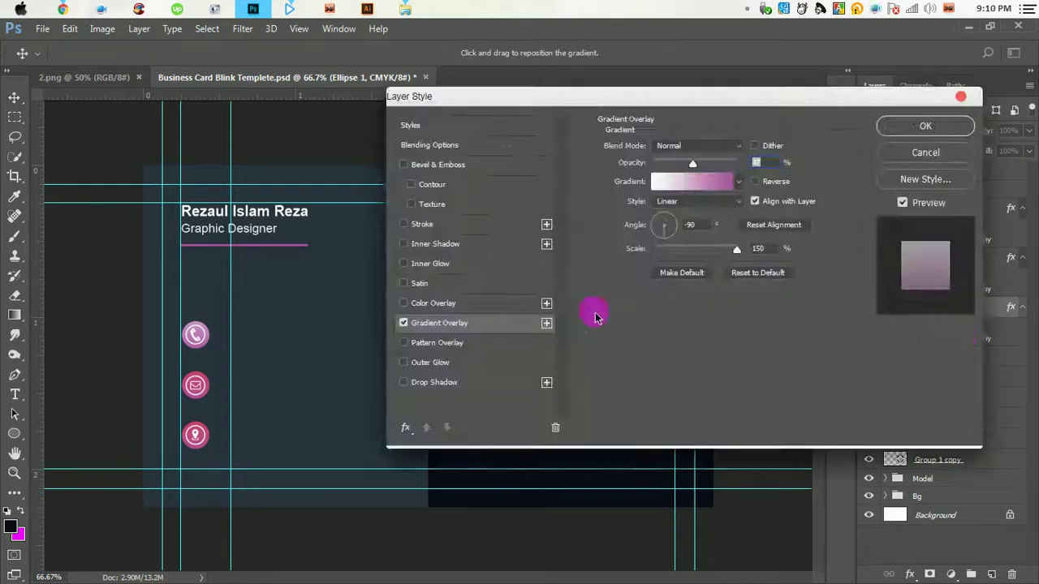
click(694, 182)
double_click(606, 411)
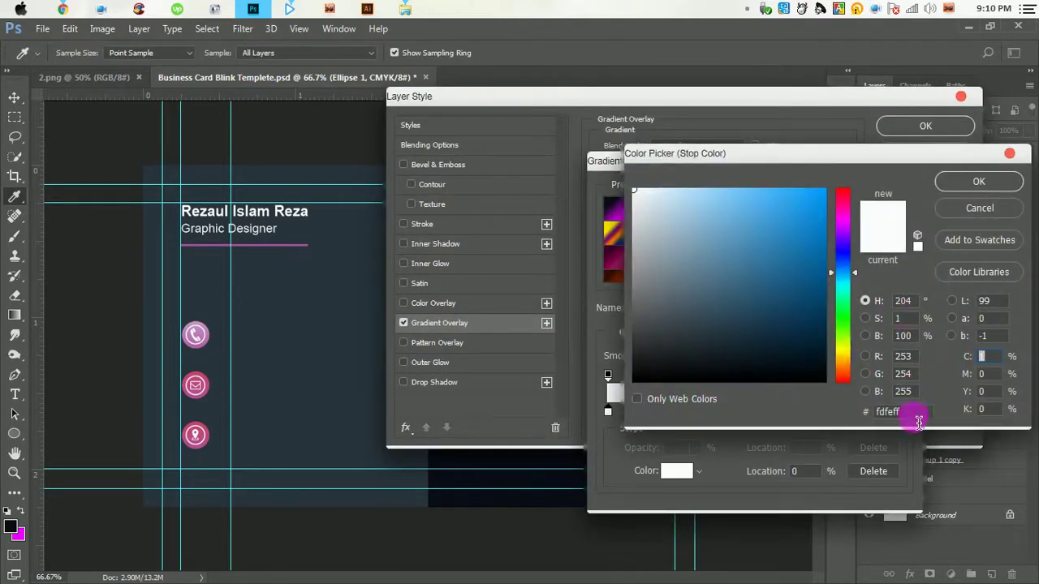
drag(918, 418, 865, 413)
right_click(865, 413)
click(891, 268)
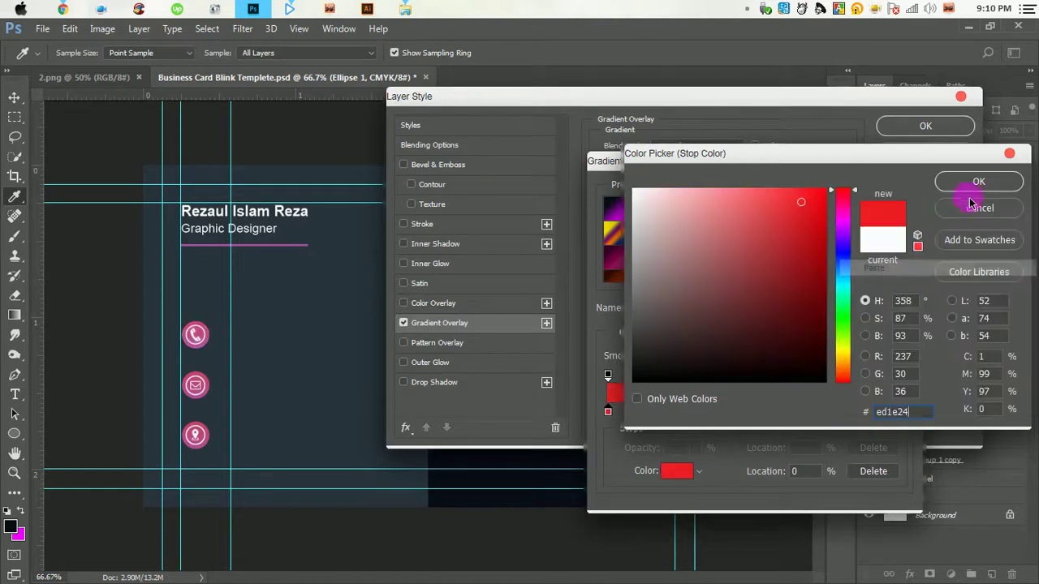
click(976, 186)
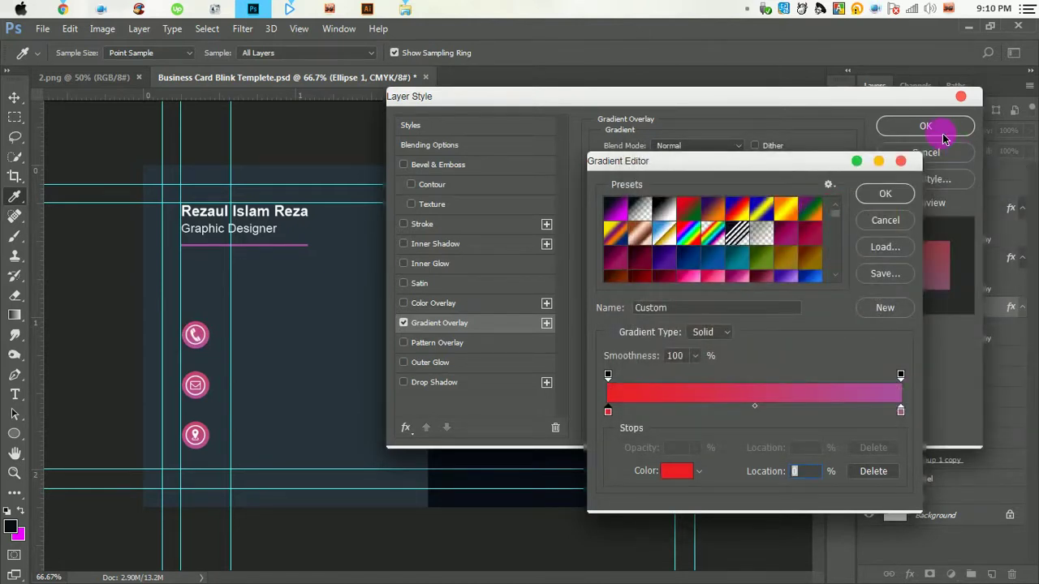
click(919, 159)
click(923, 130)
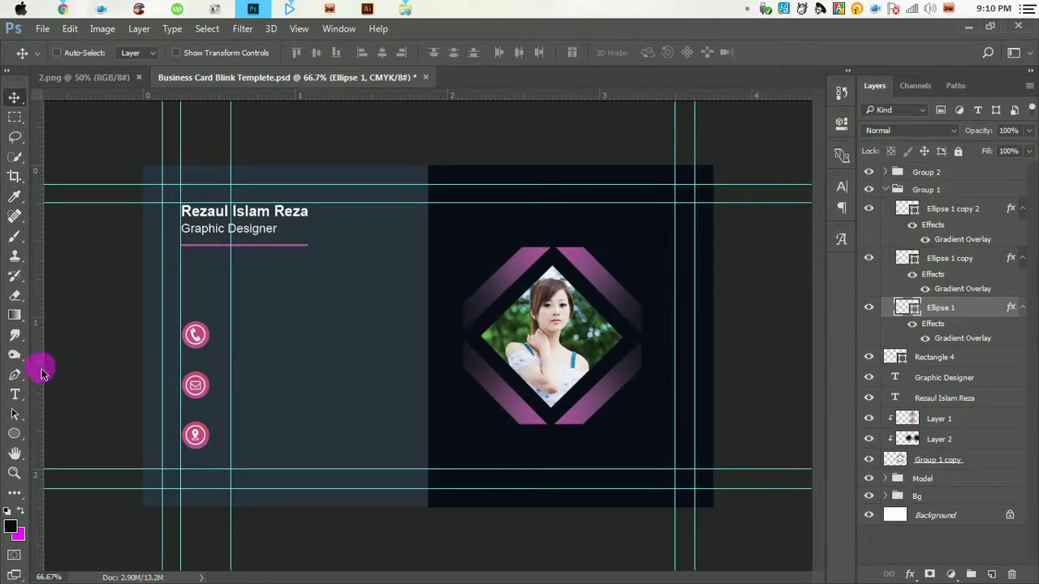
Step: Add a guide level with the phone icon and enter the first contact text line beside it
click(17, 394)
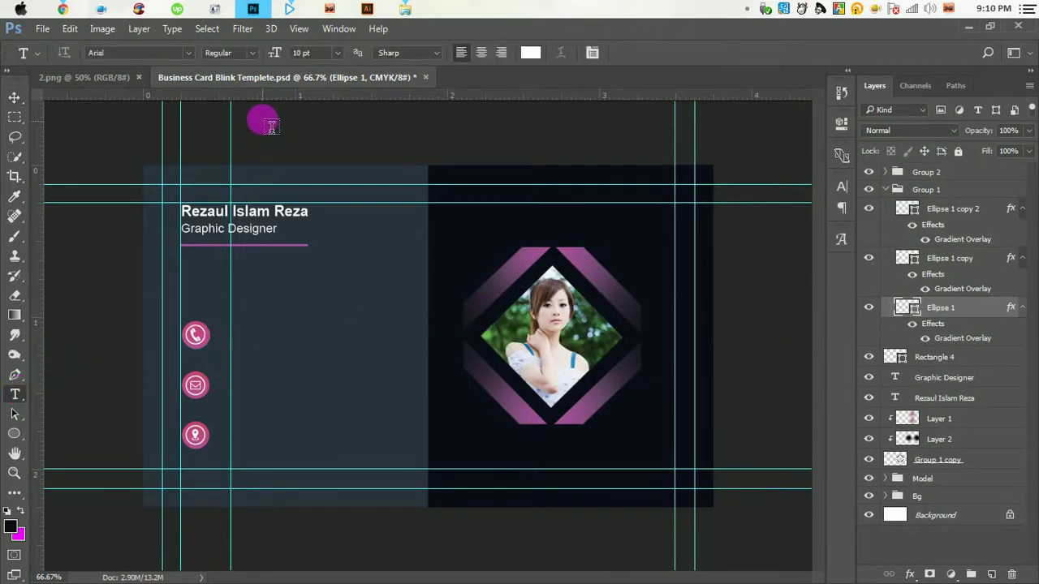
drag(270, 98, 272, 322)
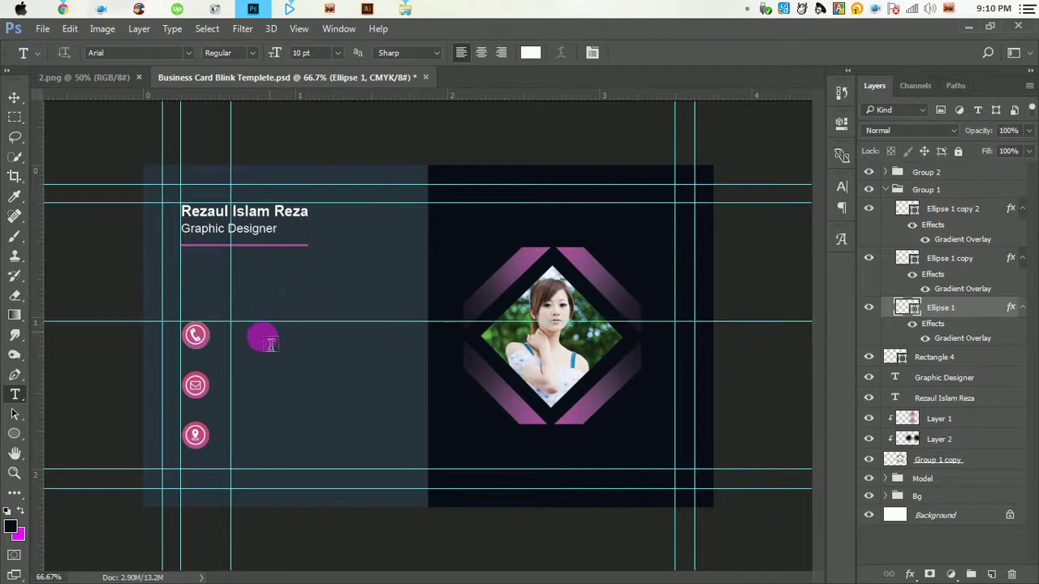
click(233, 333)
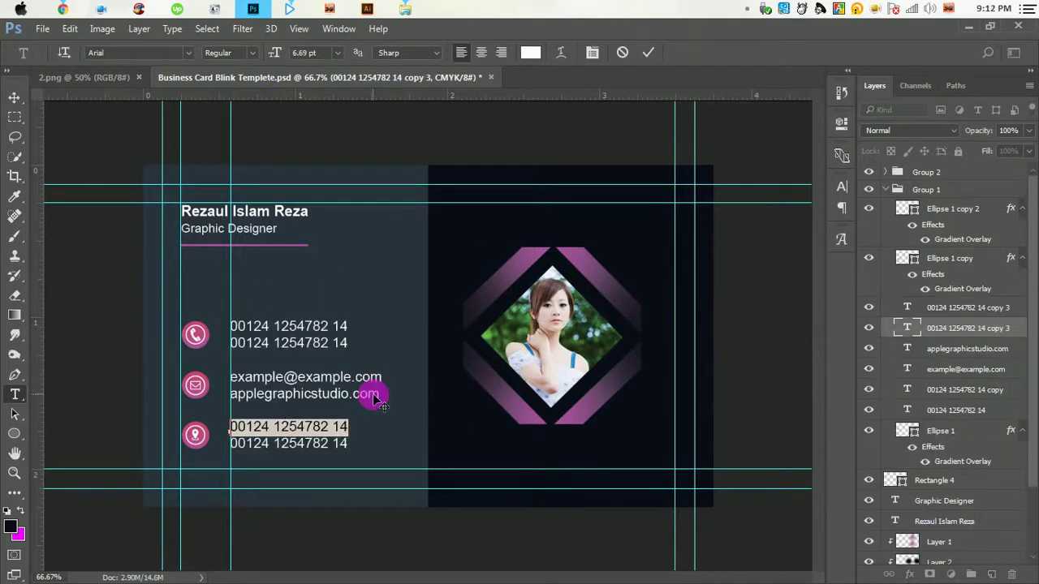
text(N)
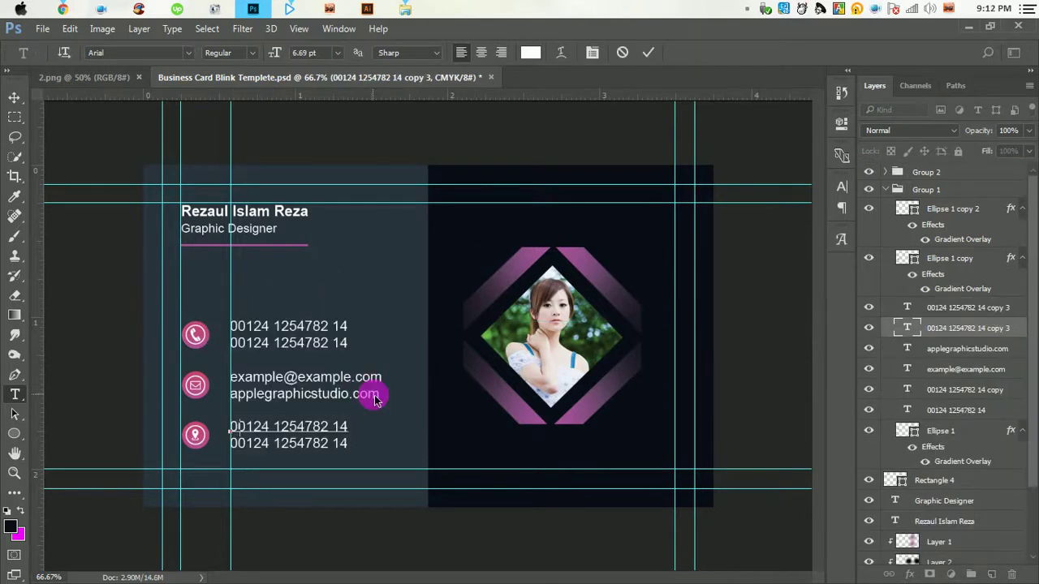
text(orth Home City.)
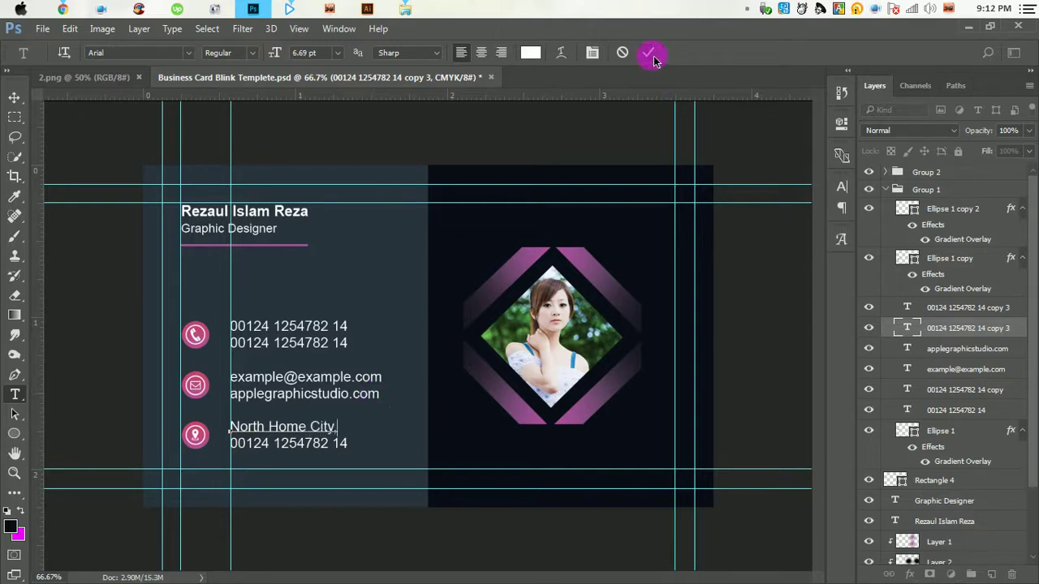
click(648, 52)
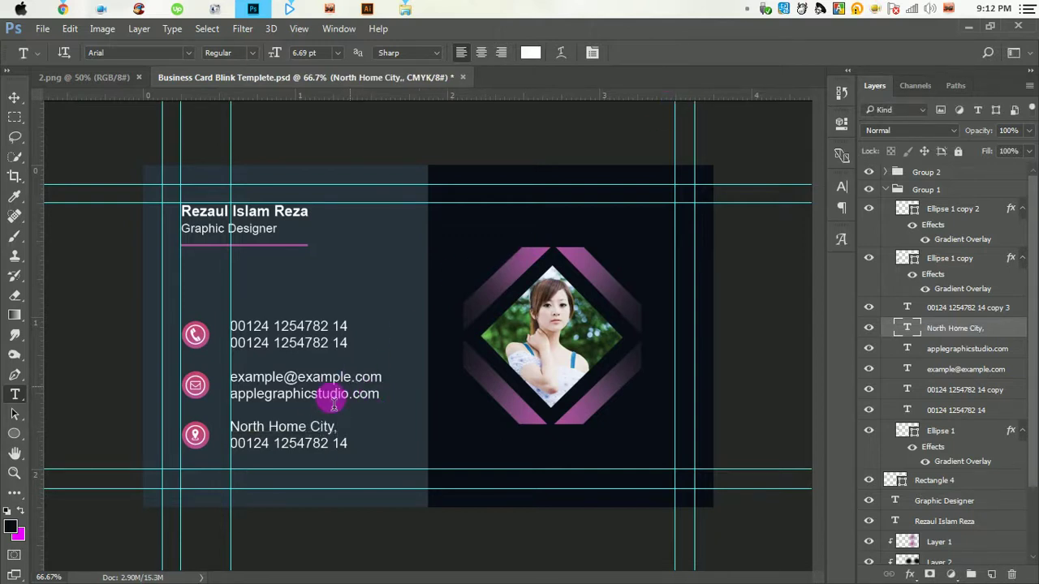
Step: Replace the second address line with the state, country and postal code
click(304, 449)
drag(231, 444, 391, 452)
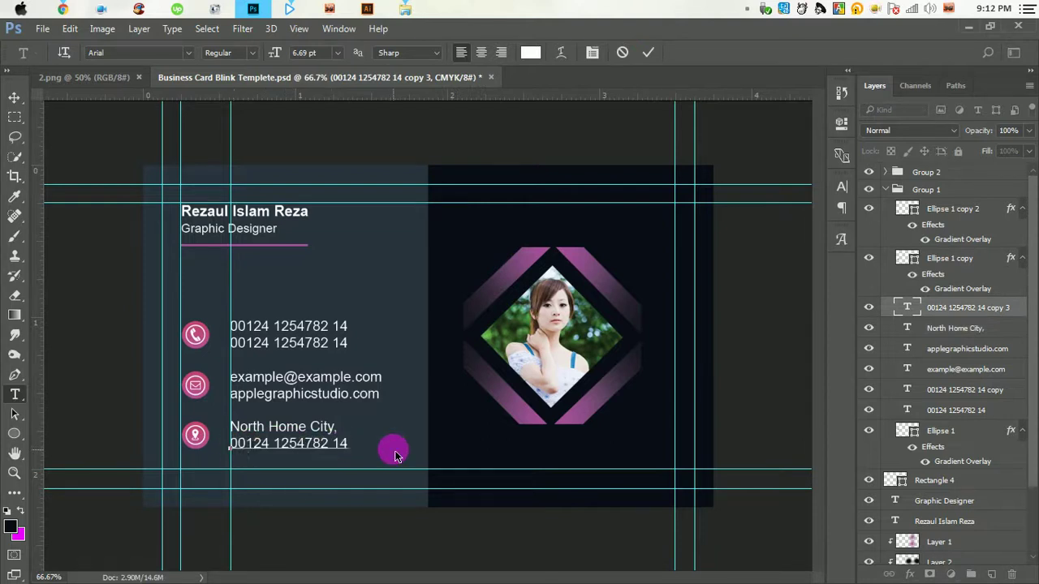
text(Calif or)
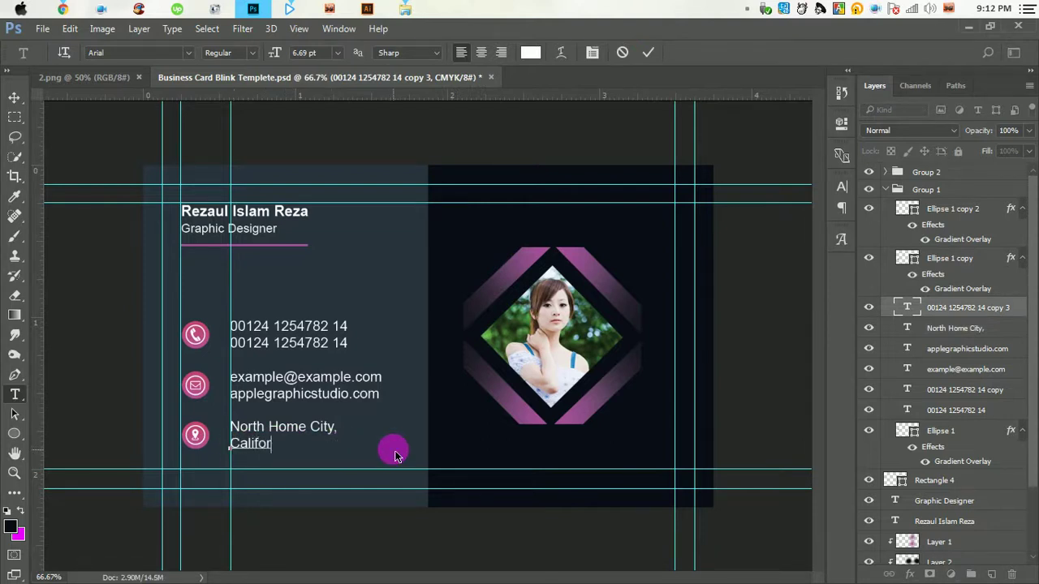
text(nia)
text(, USA )
text(- 12 3456)
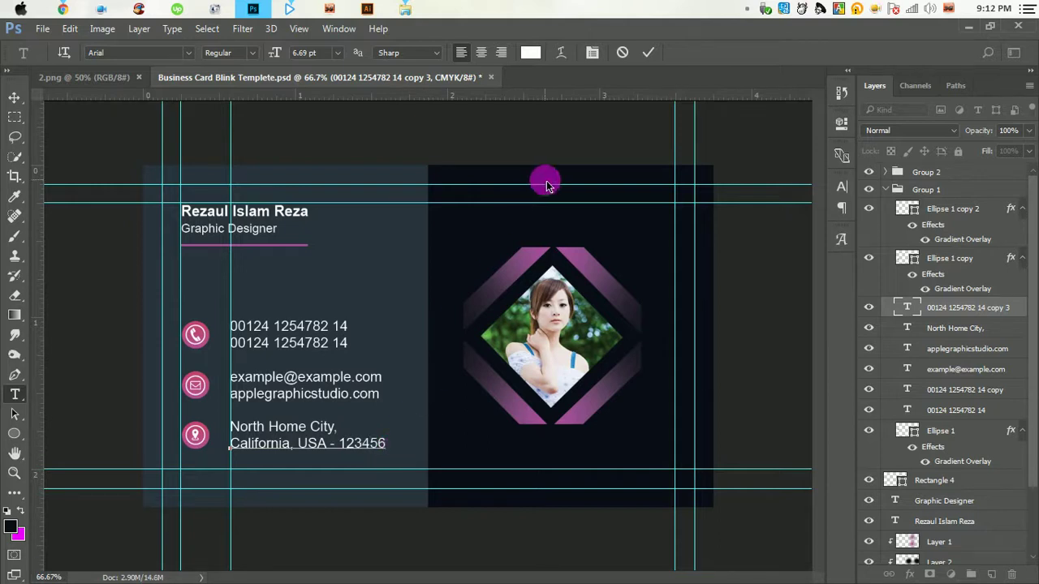
click(647, 52)
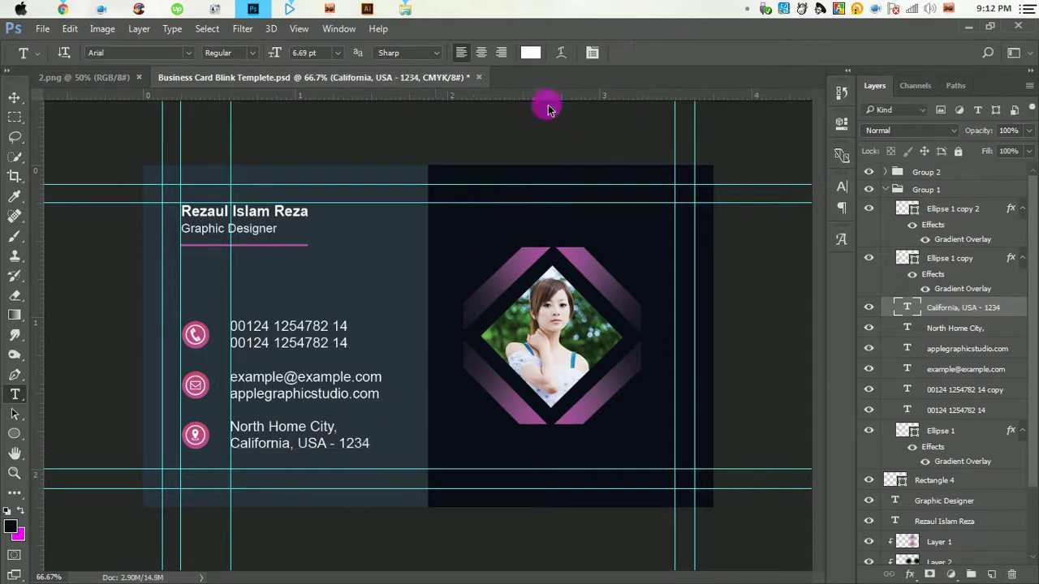
click(16, 99)
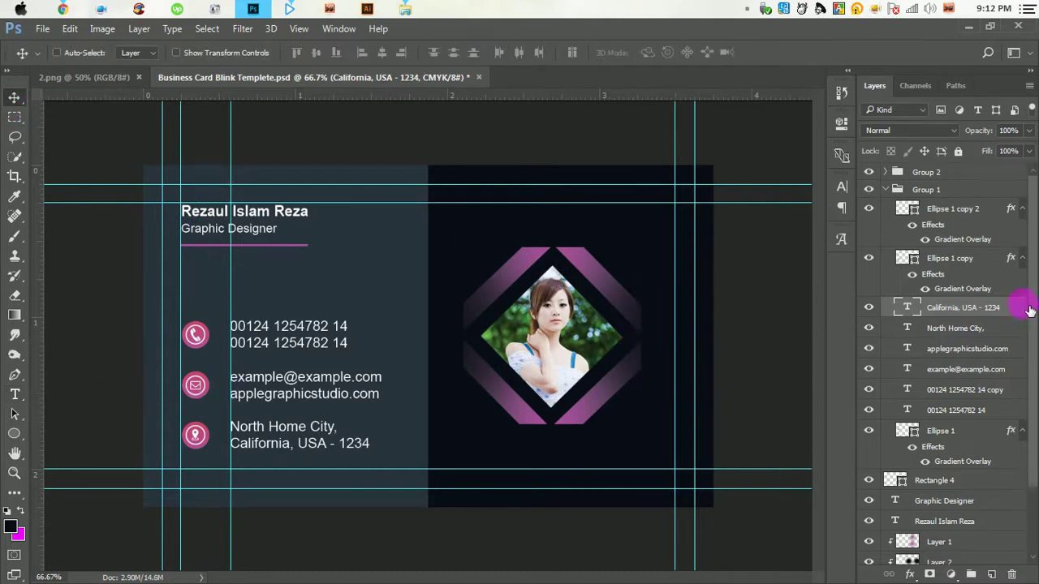
Step: Group the five contact text layers together
ctrl+click(953, 328)
ctrl+click(966, 349)
ctrl+click(966, 369)
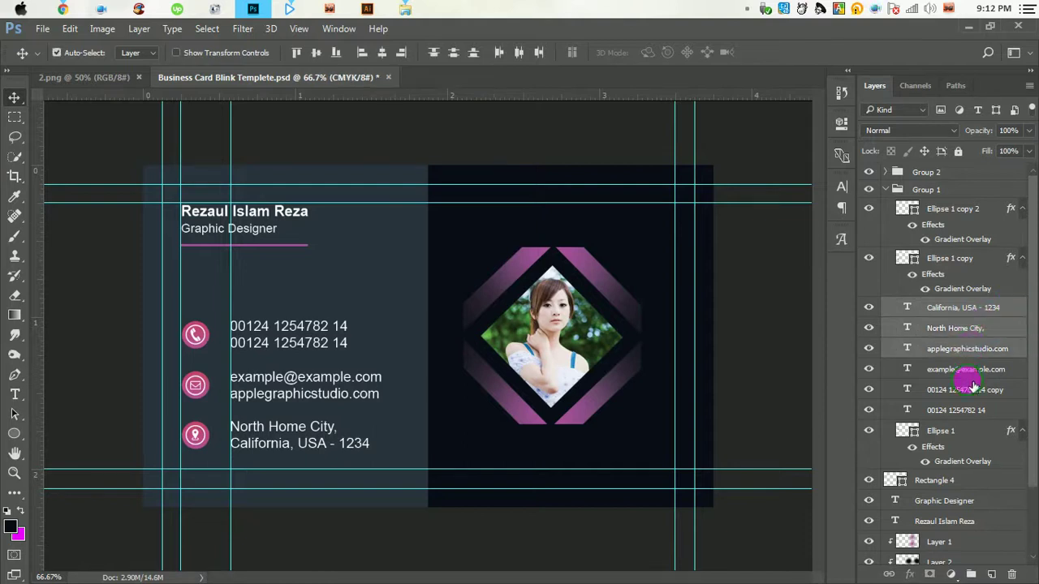
ctrl+click(965, 389)
ctrl+click(974, 411)
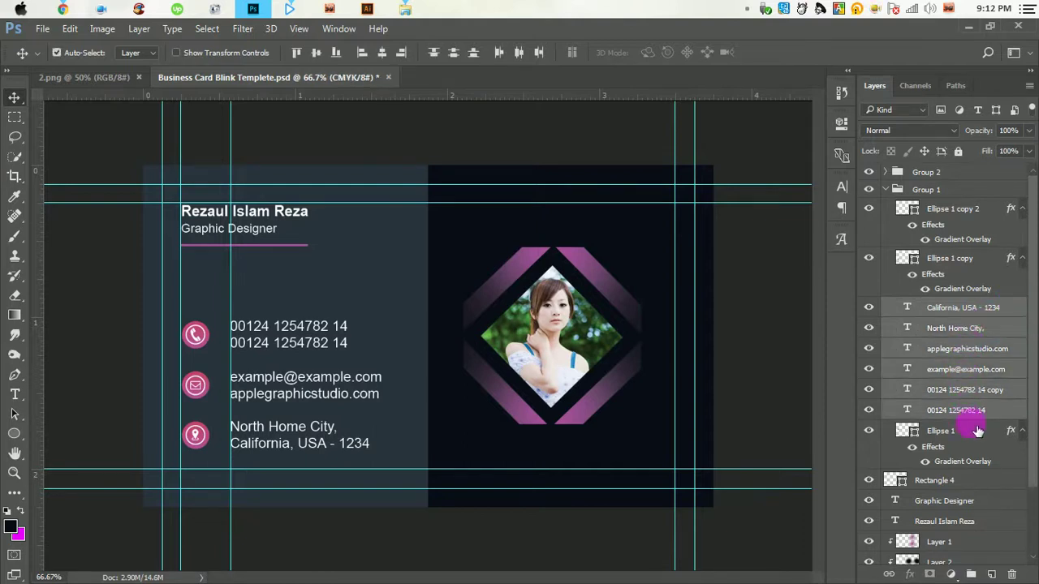
click(973, 574)
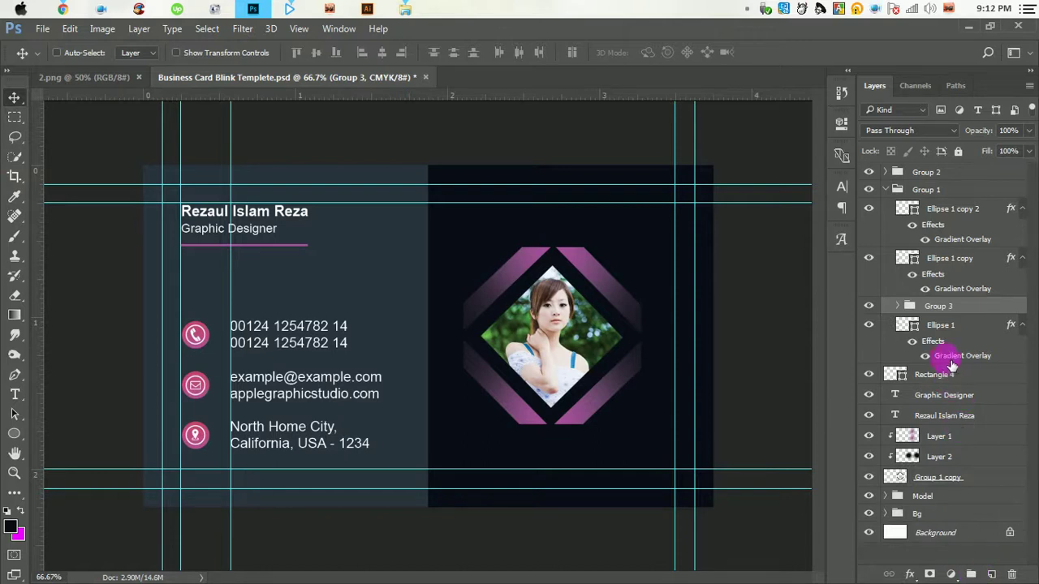
Step: Move Group 3 out of Group 1 to sit above it, then collapse Group 1
click(954, 328)
click(868, 325)
click(868, 325)
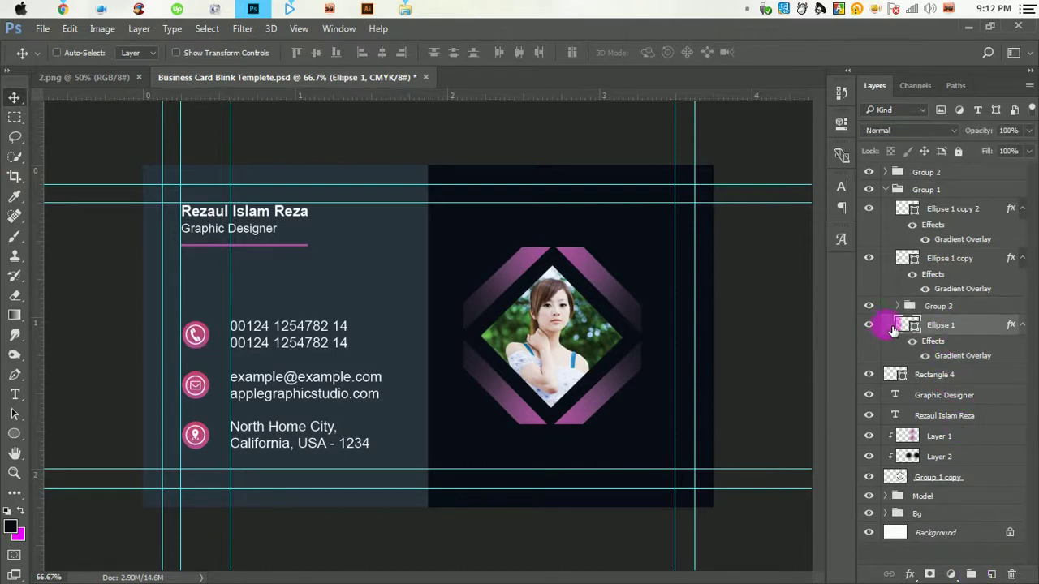
ctrl+click(957, 264)
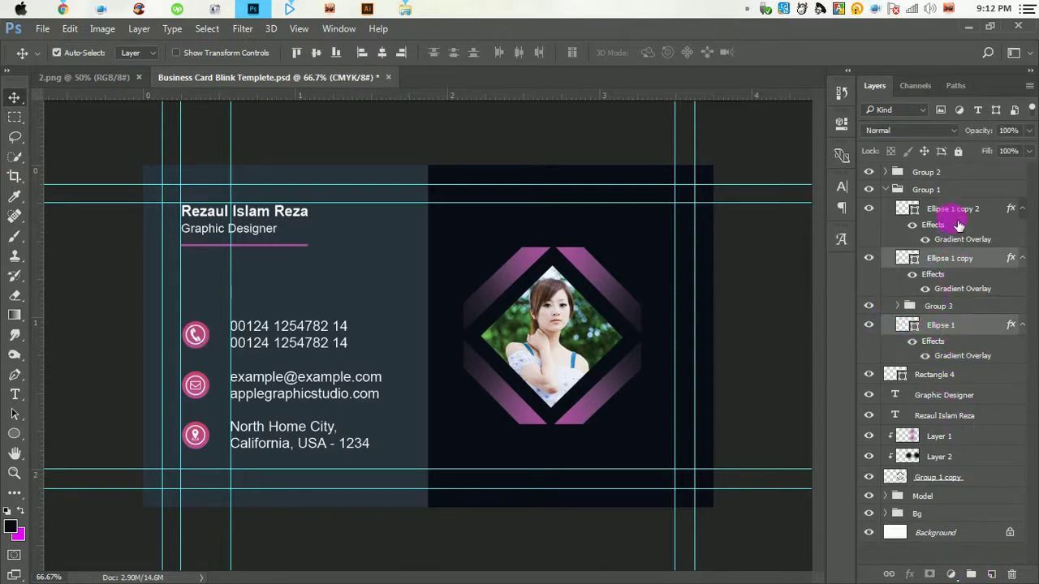
ctrl+click(956, 211)
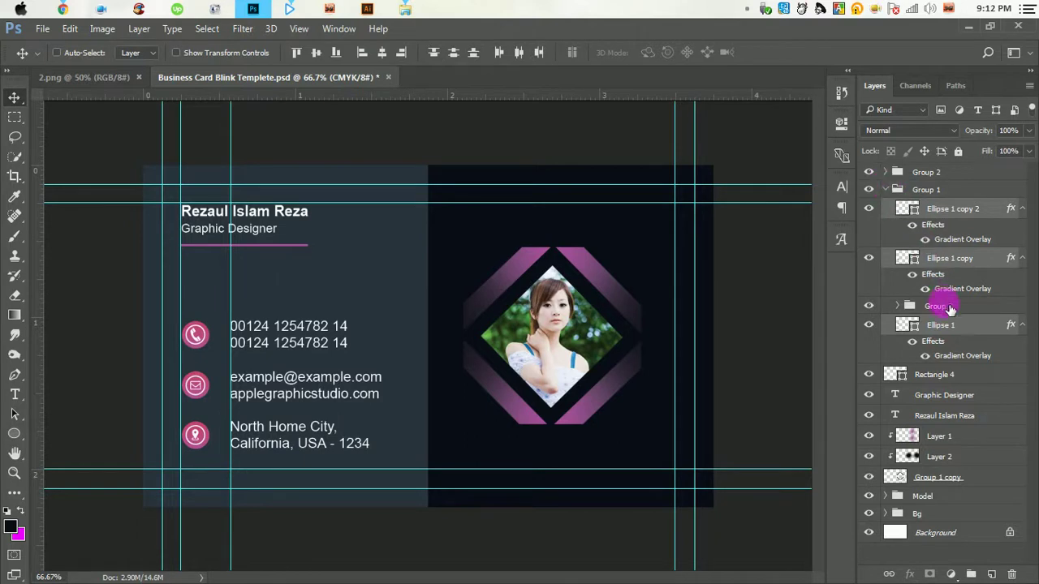
drag(950, 309, 934, 191)
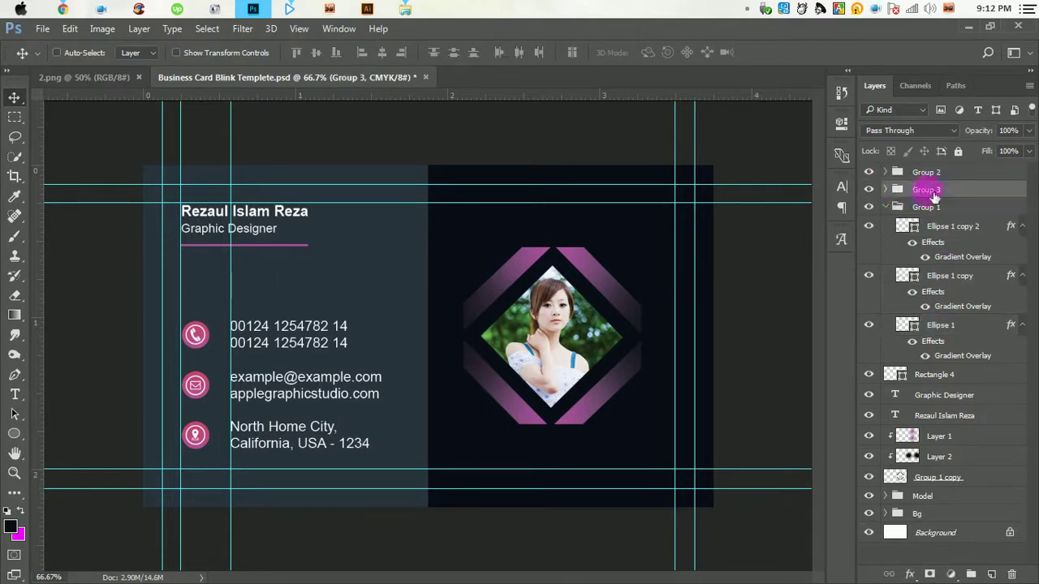
click(886, 208)
Step: Group Layer 1, Layer 2 and Group 1 copy into the diamond frame group
click(941, 229)
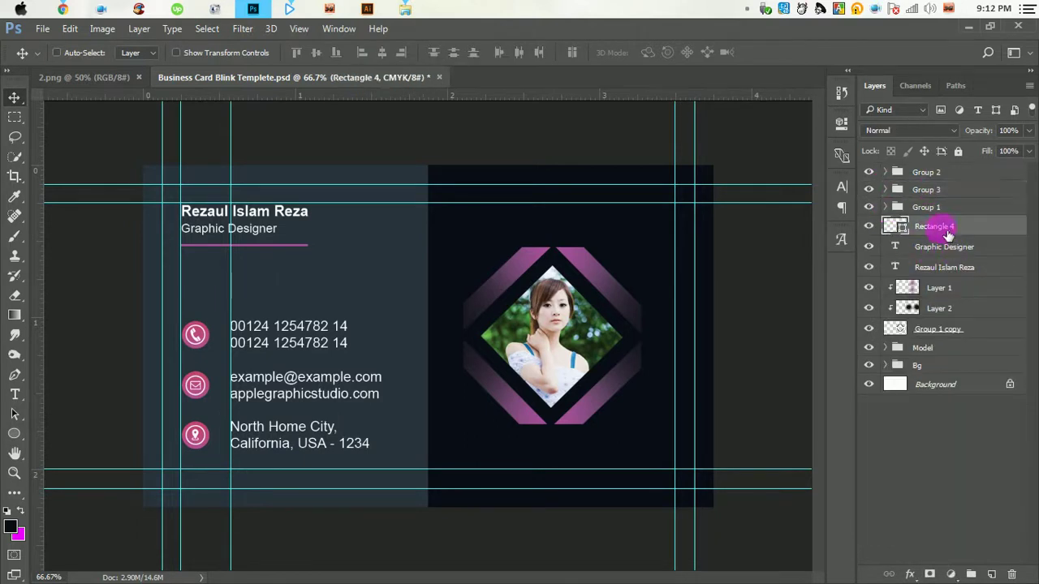
click(946, 295)
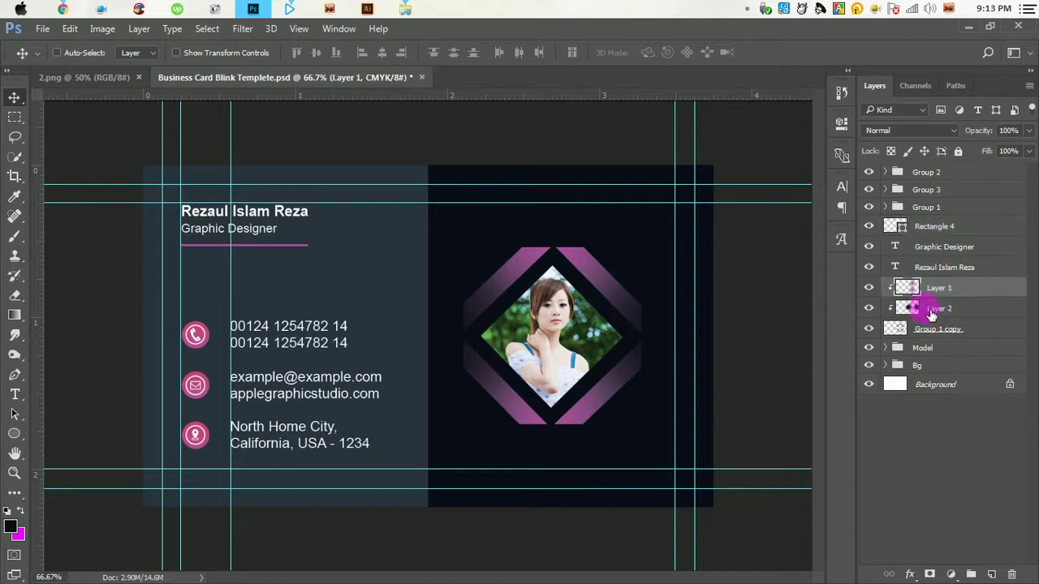
shift+click(938, 315)
shift+click(933, 331)
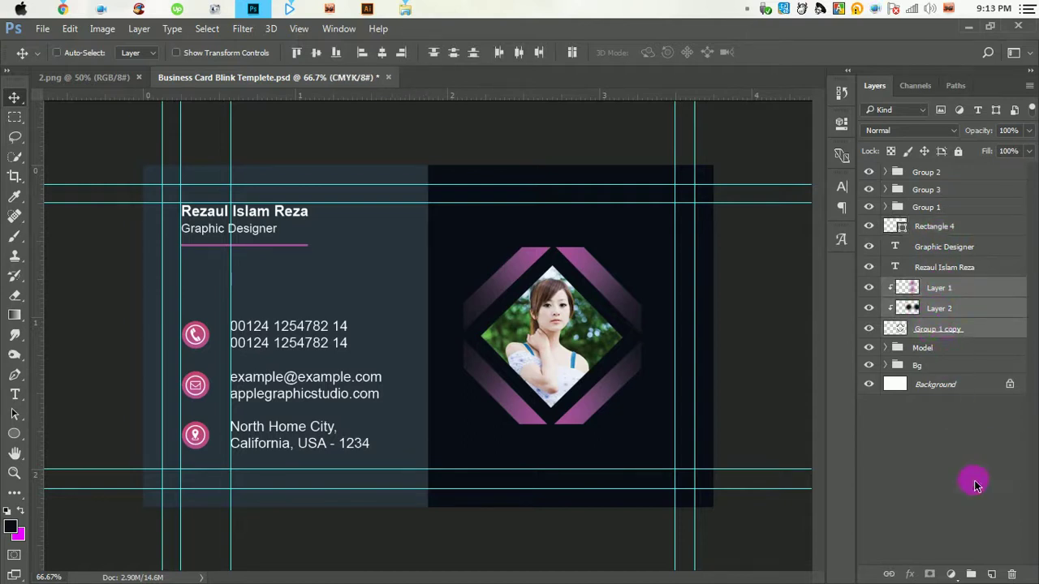
click(972, 574)
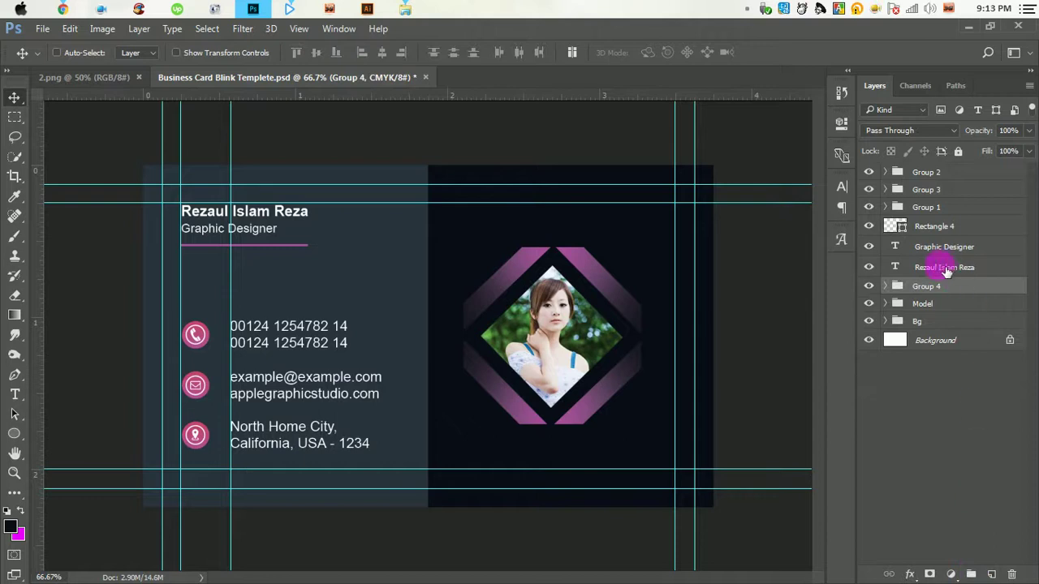
Step: Group the frame group with the Model photo and nudge the diamond left
click(868, 288)
click(869, 287)
click(868, 303)
click(868, 304)
shift+click(917, 304)
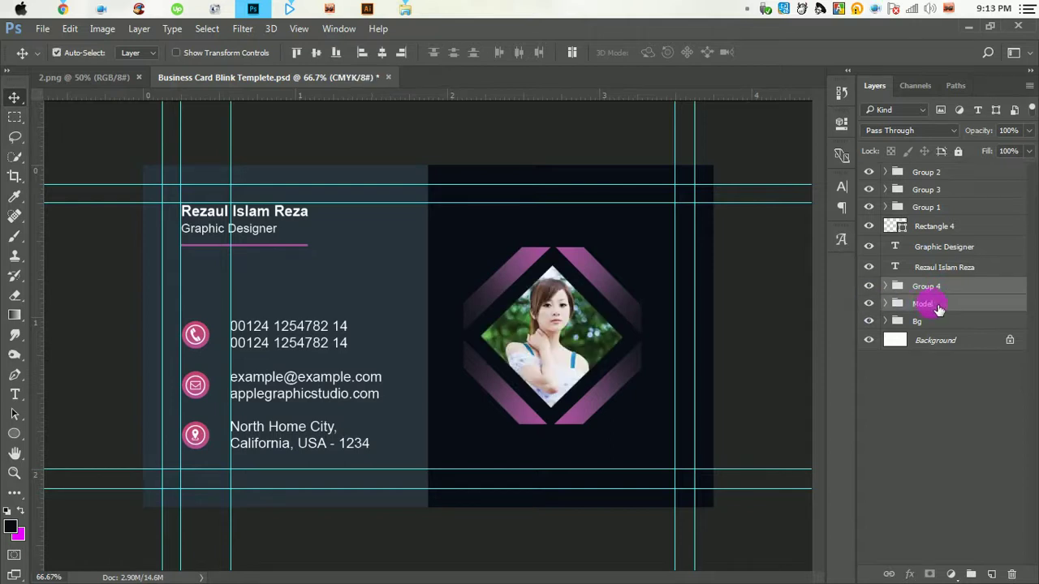
click(991, 573)
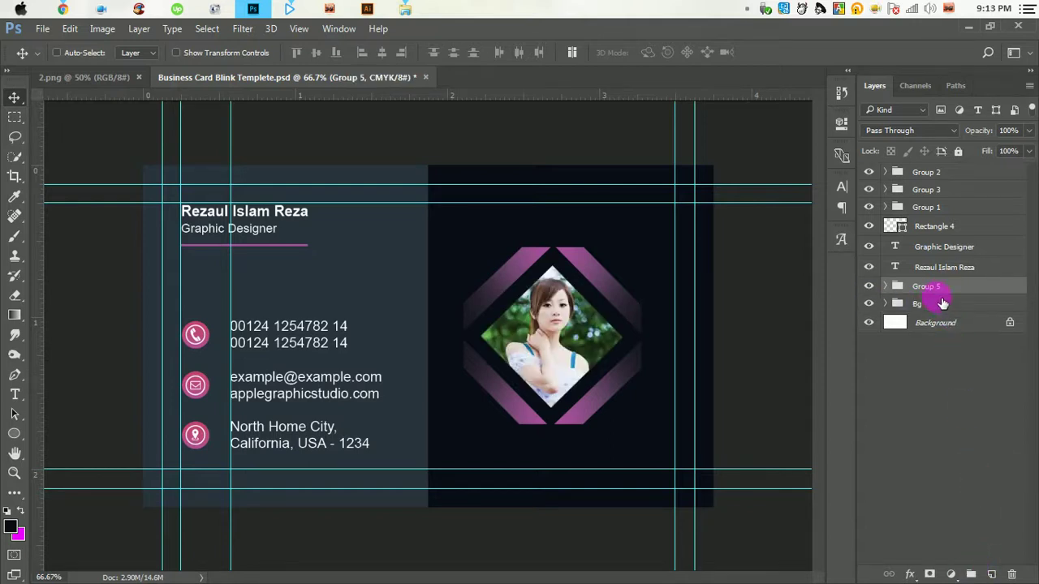
click(665, 334)
drag(663, 333, 665, 341)
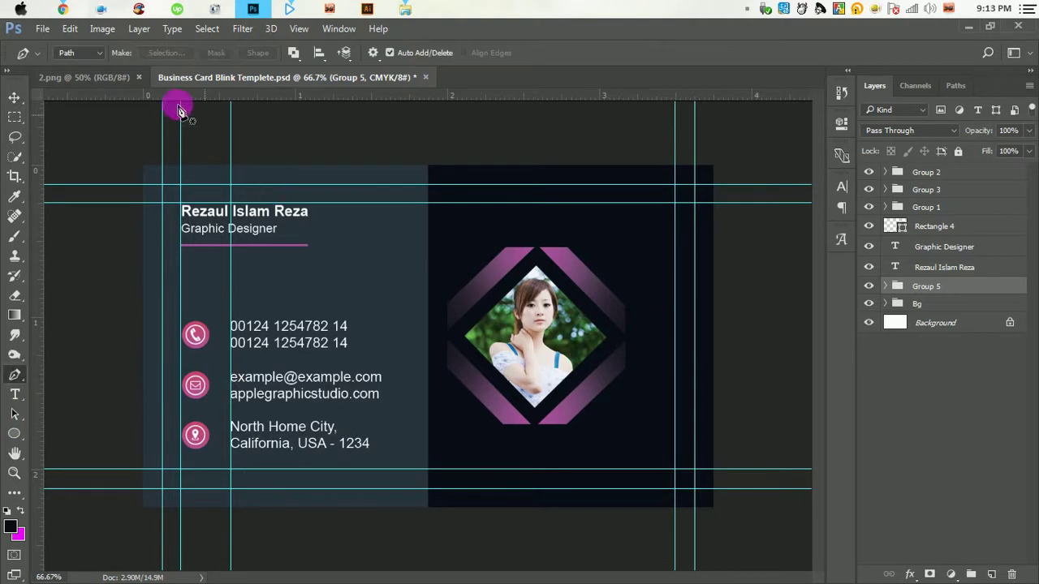
Step: Set the Pen tool to Shape mode with magenta fill and add a guide at 1.100 in
click(77, 52)
click(77, 68)
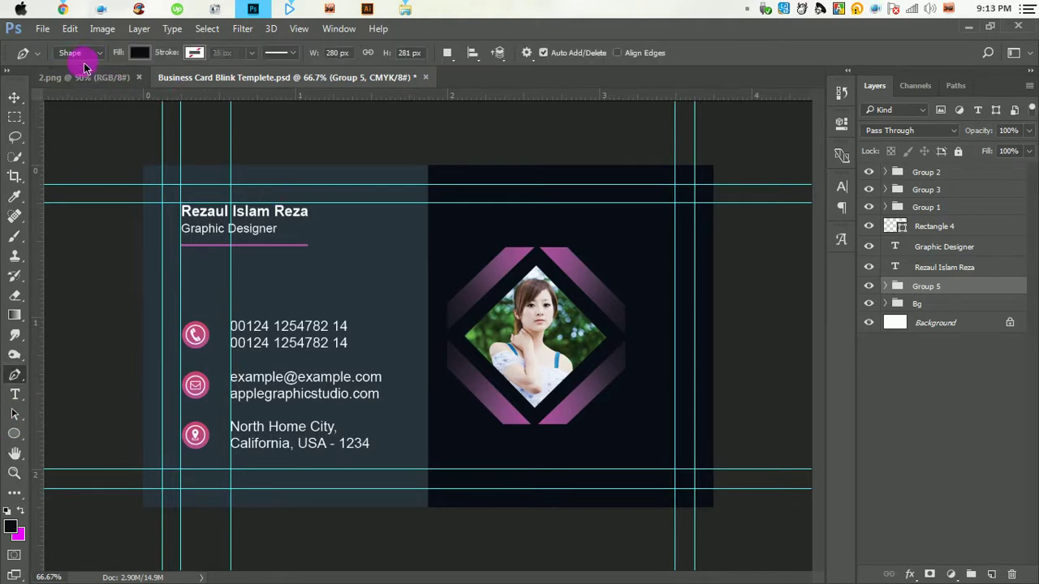
click(21, 512)
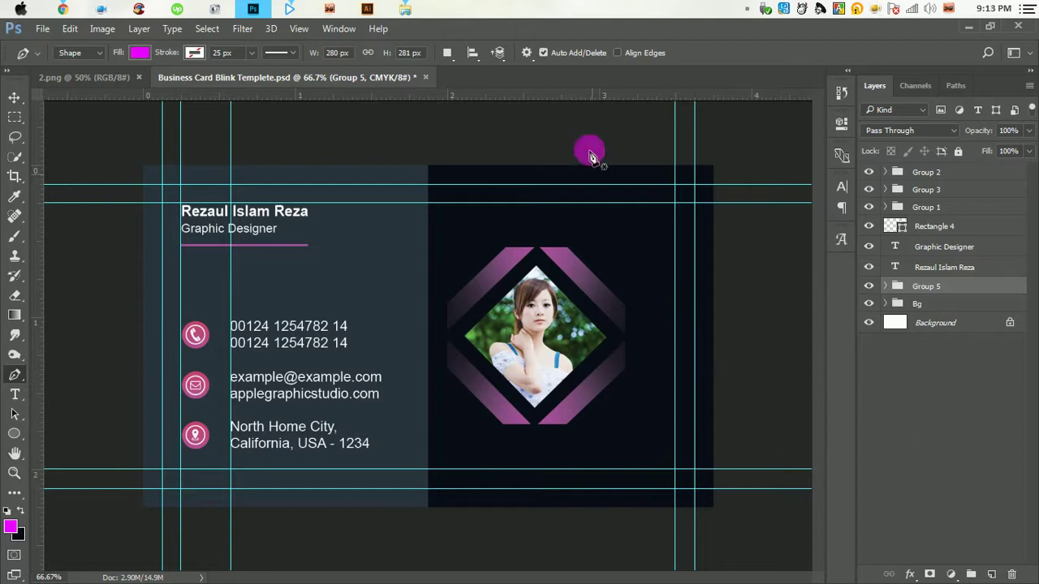
mouse_move(576, 97)
mouse_down()
mouse_move(594, 352)
mouse_move(593, 335)
mouse_up()
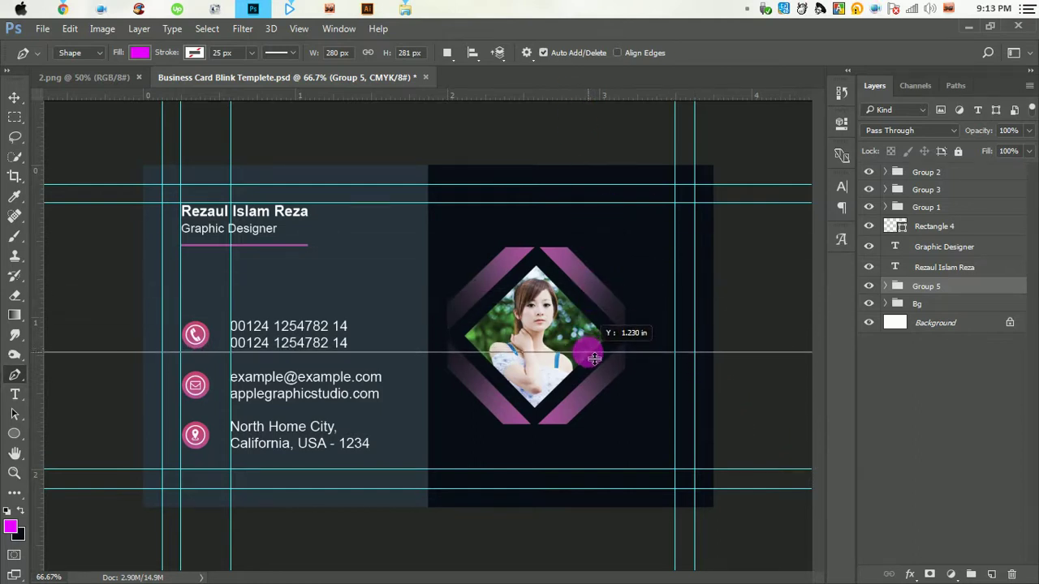
Step: Draw the four-cornered magenta tab against the right edge, adding a vertical guide
click(721, 393)
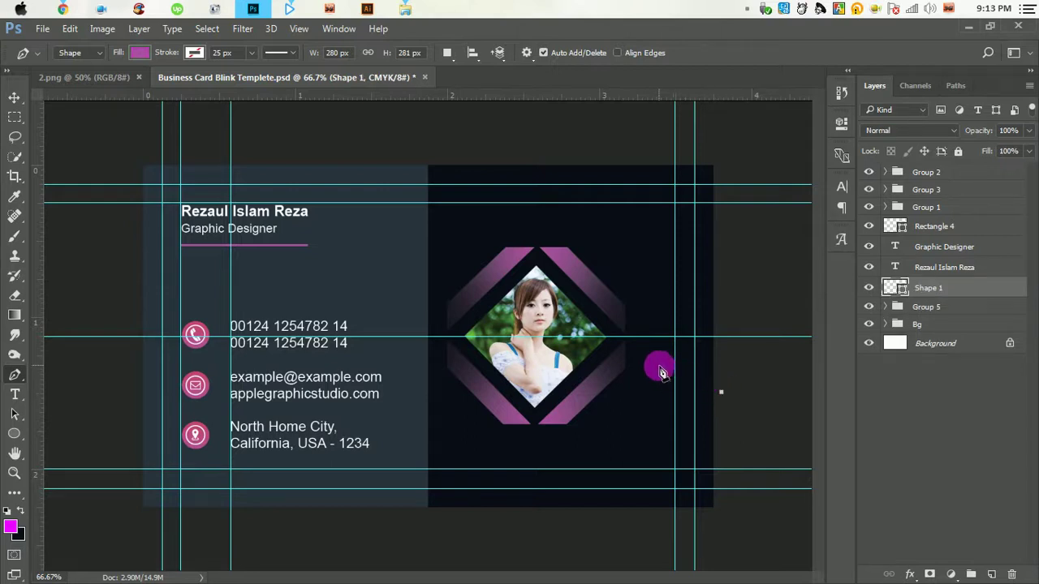
click(661, 367)
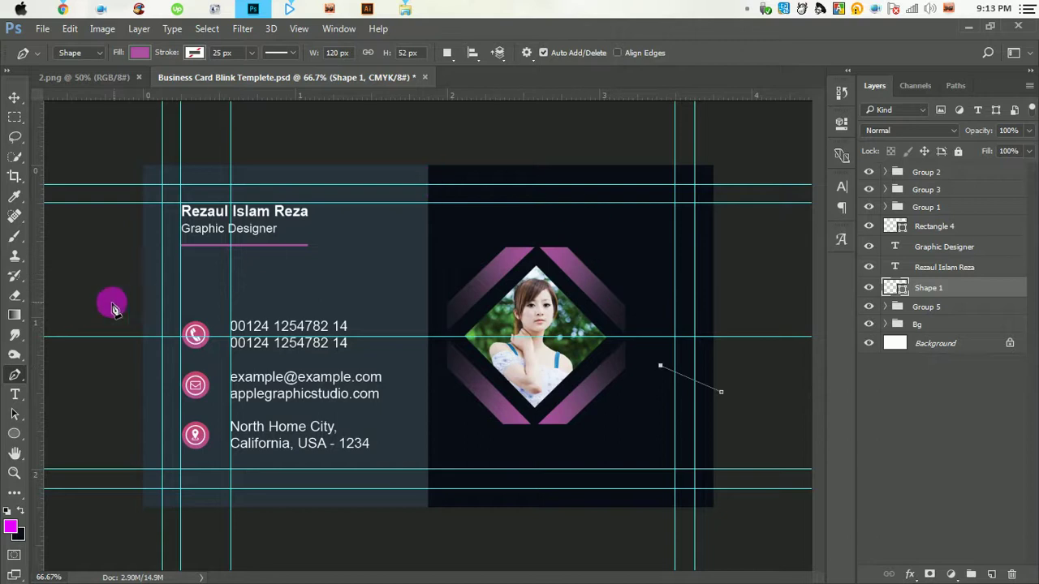
drag(47, 302, 660, 355)
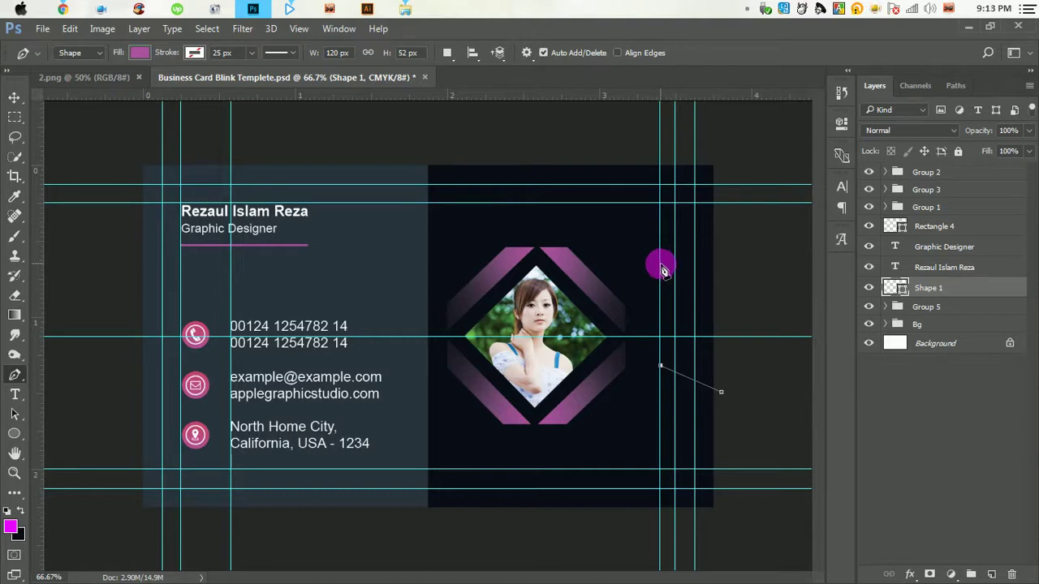
click(660, 264)
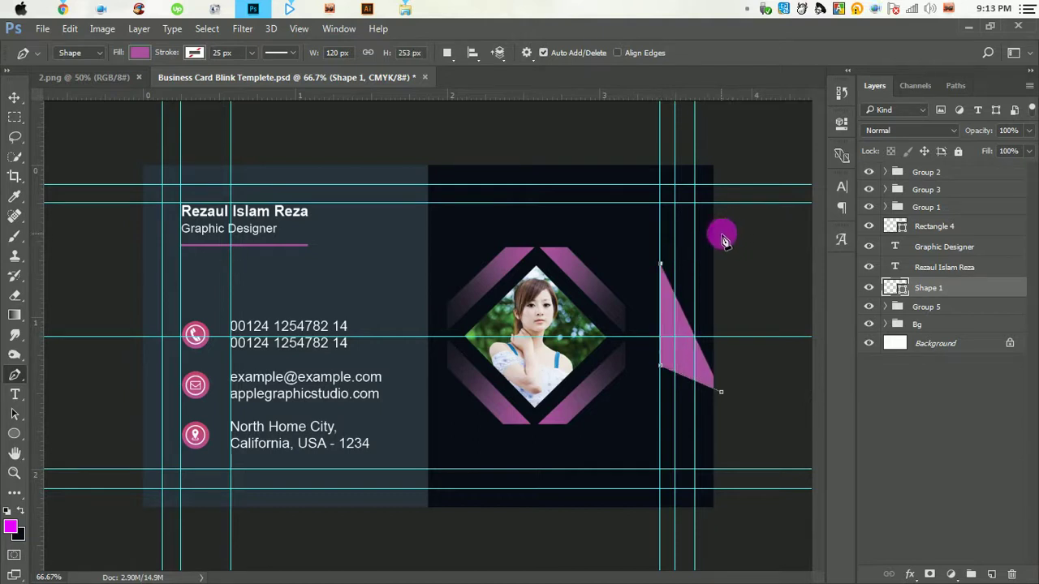
click(721, 239)
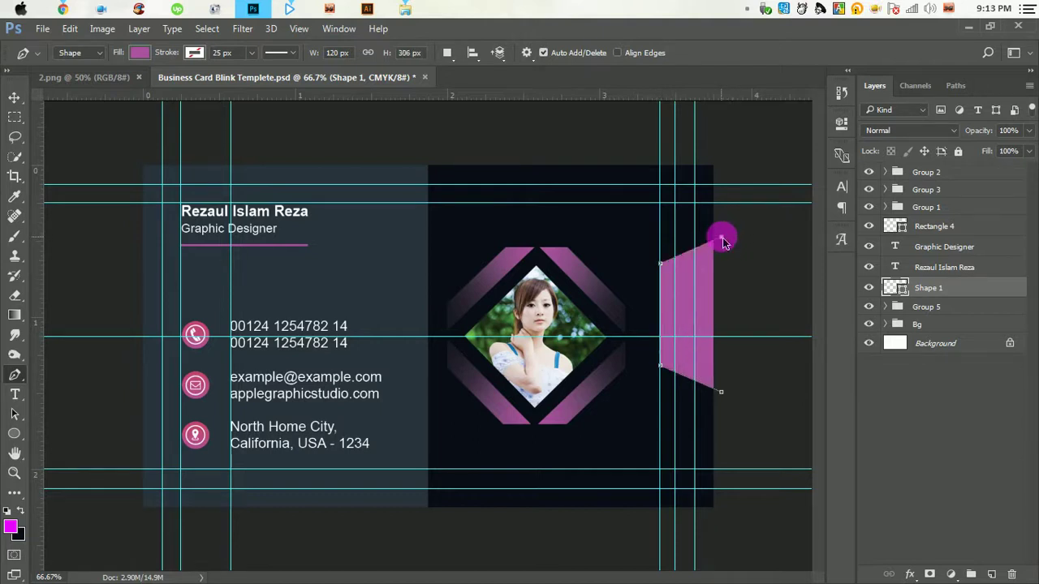
click(720, 393)
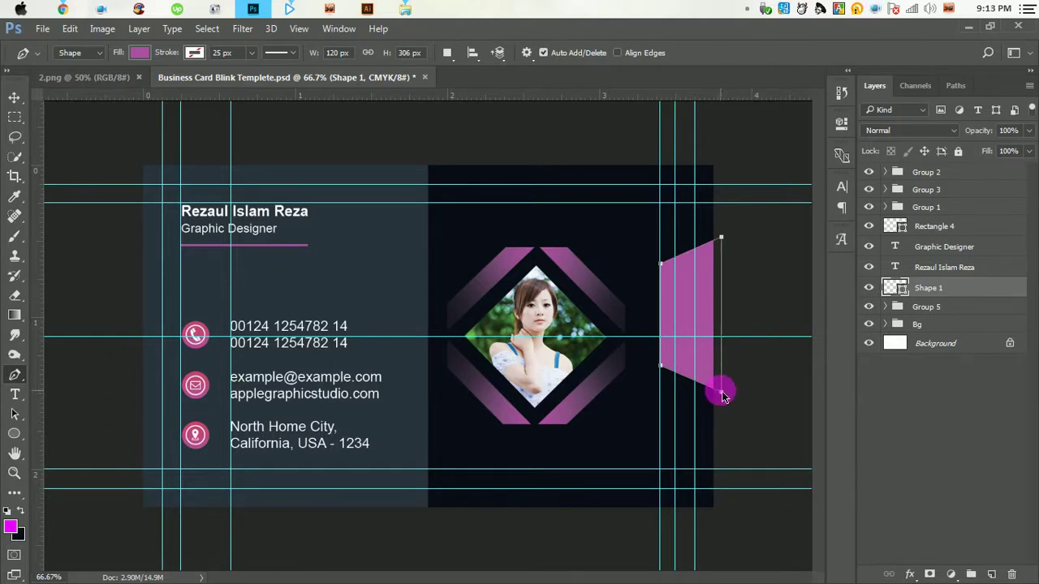
click(13, 98)
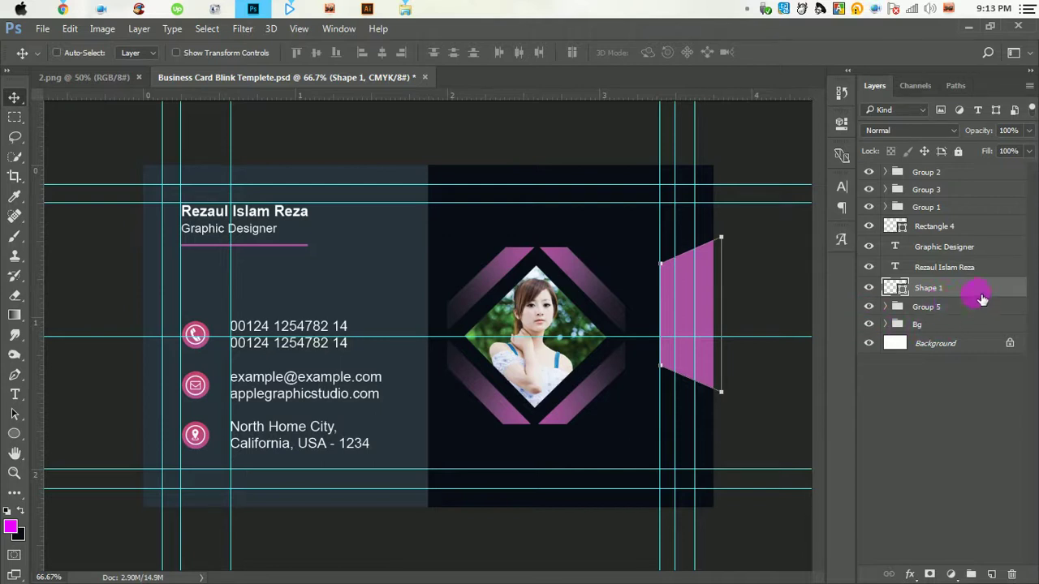
Step: Recolor the edge tab to magenta #f802d8 and move it about 0.19 in lower
key(ctrl)
double_click(893, 290)
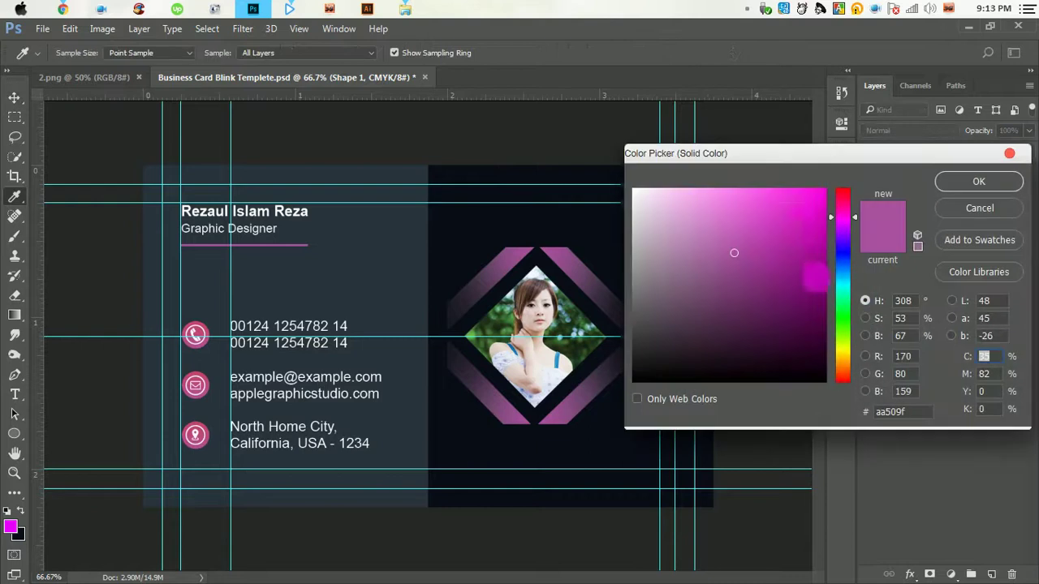
click(831, 199)
drag(824, 160, 740, 282)
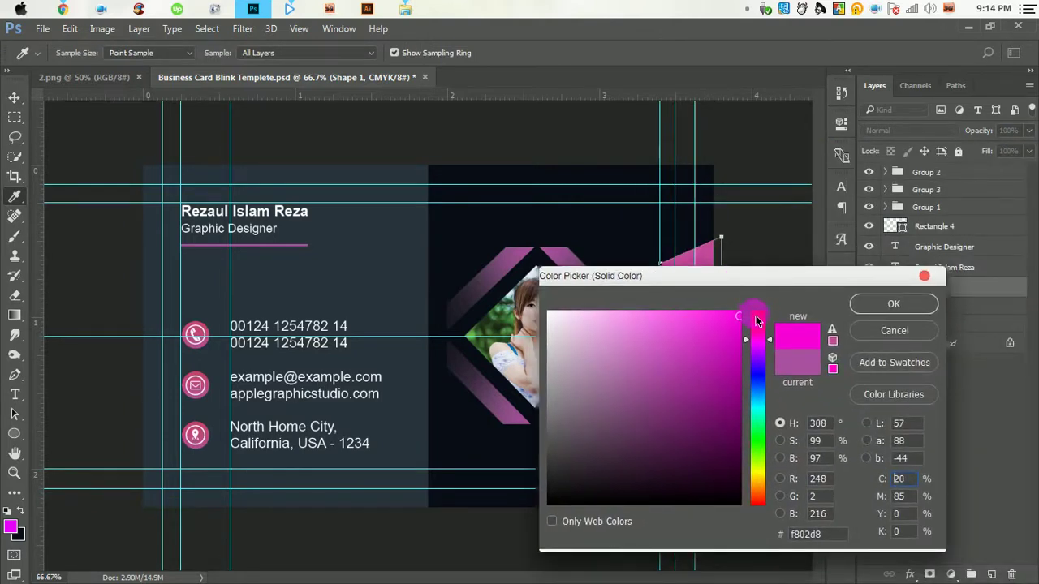
key(Return)
key(v)
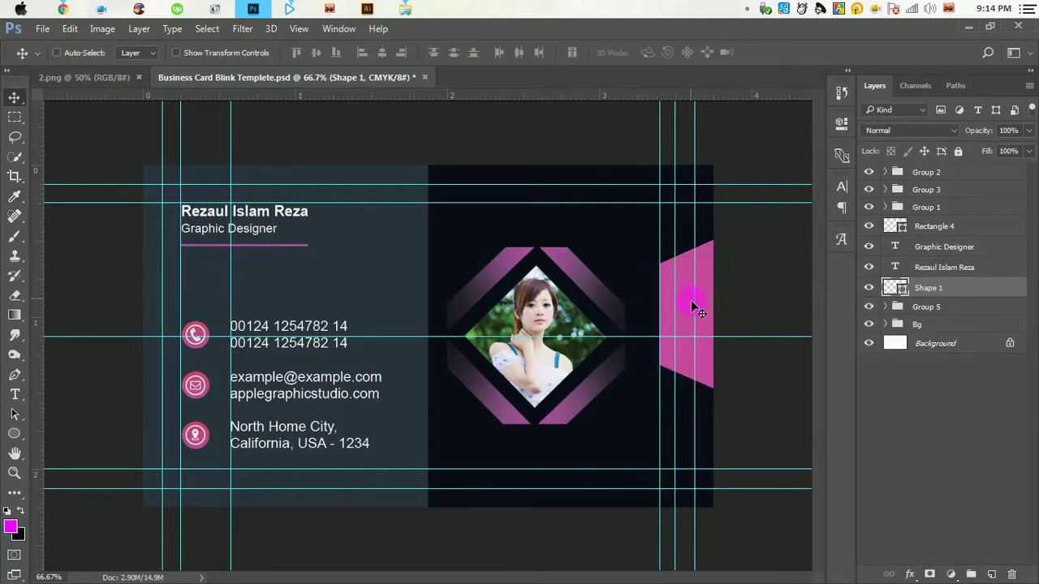
drag(693, 303, 690, 326)
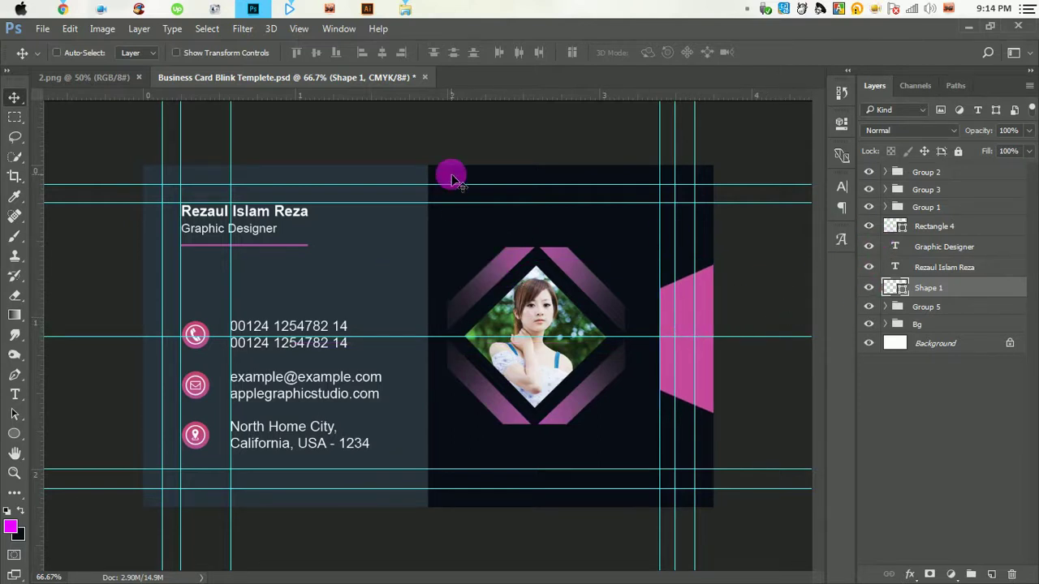
Step: At 50% zoom, remove the 1.100 in horizontal guide and two vertical guides
key(ctrl+minus)
key(ctrl+minus)
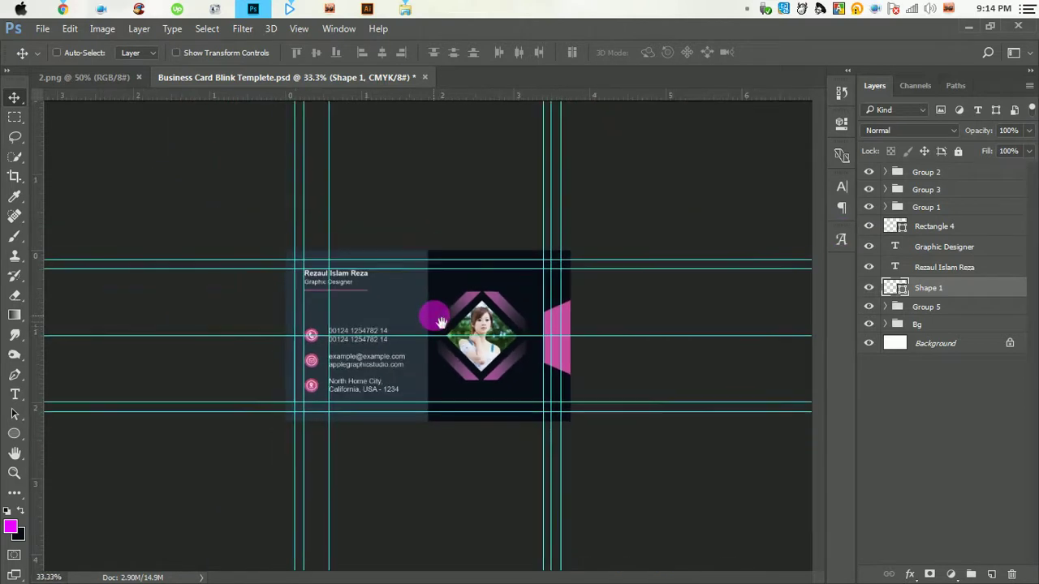
key(ctrl+plus)
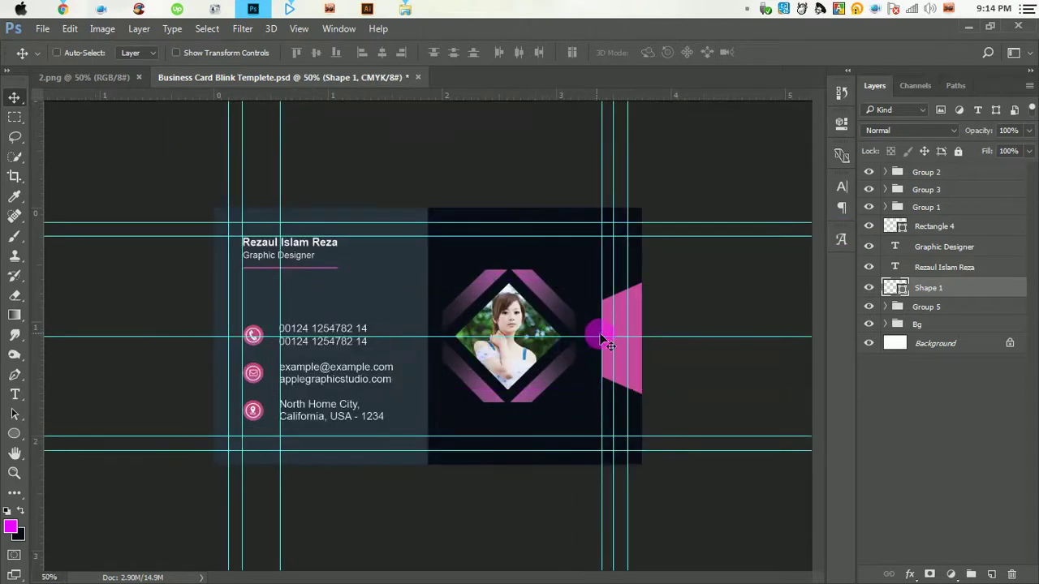
drag(608, 337, 24, 309)
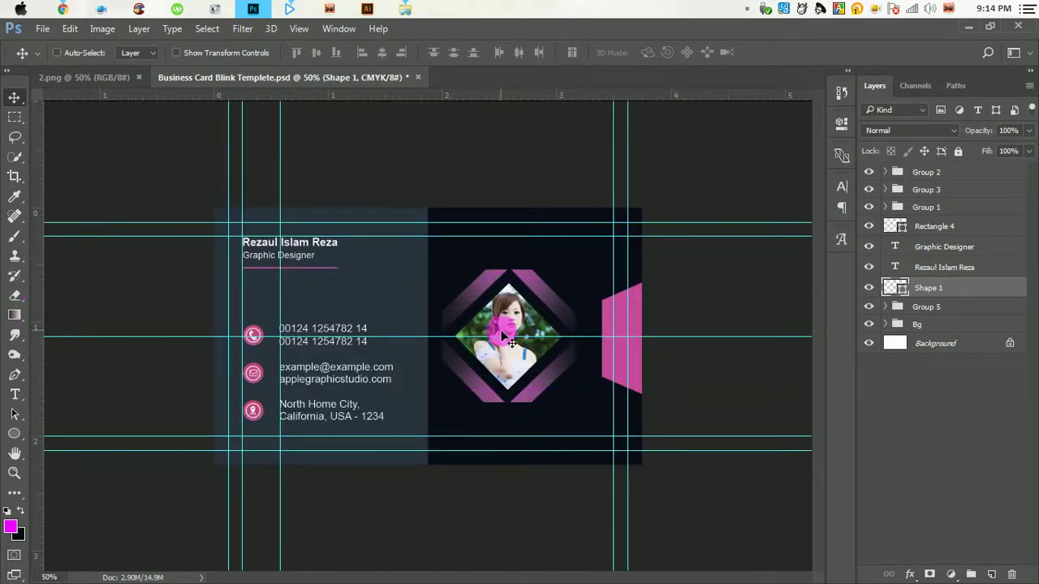
drag(504, 342, 441, 82)
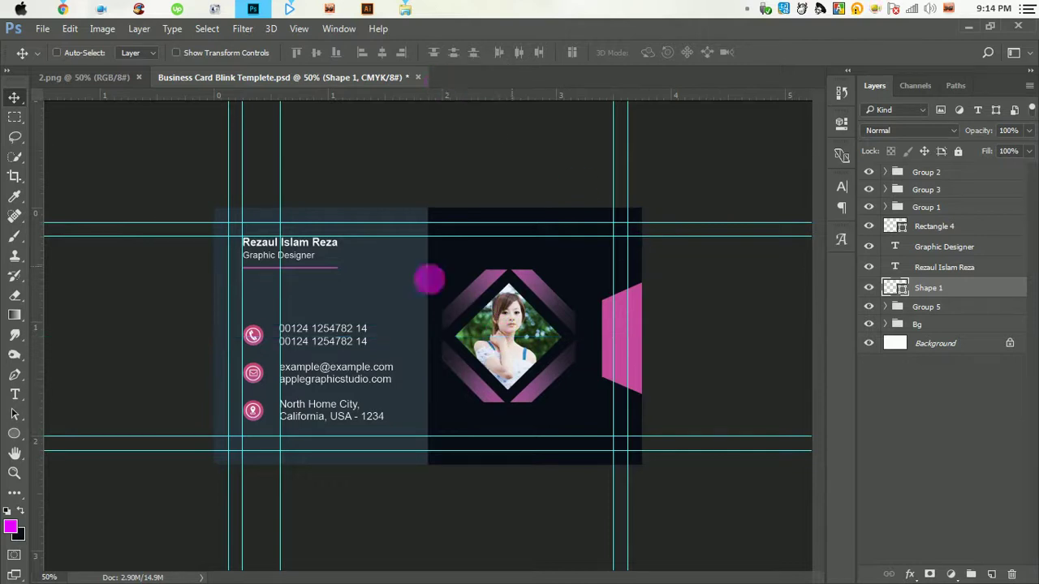
drag(280, 309, 32, 301)
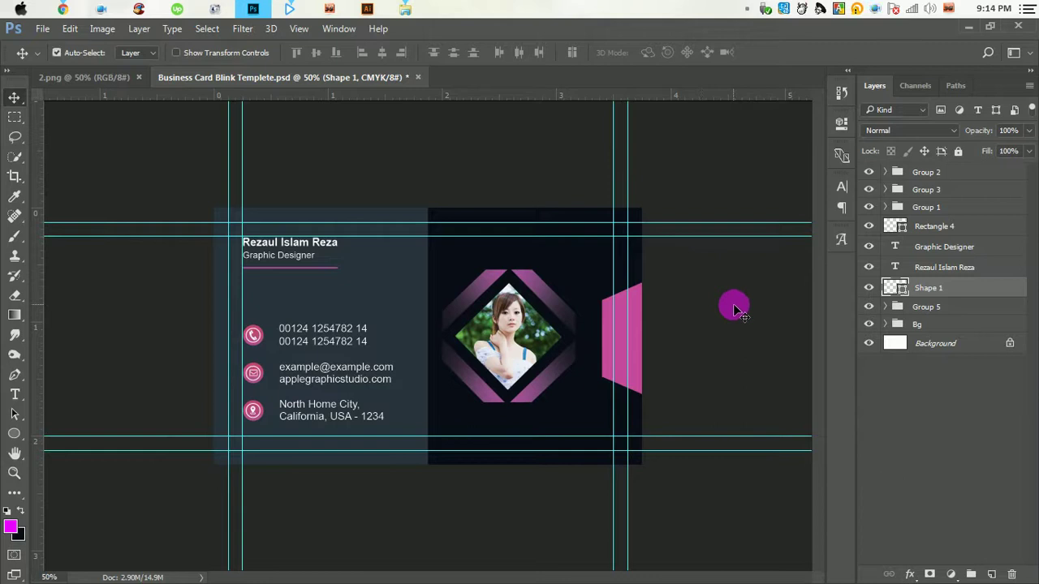
shift+click(944, 247)
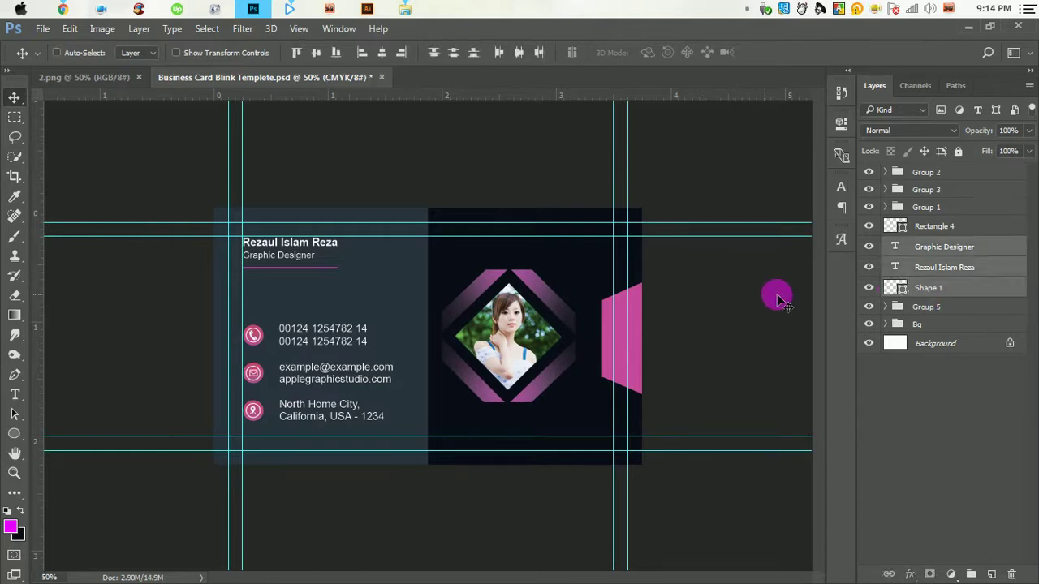
Step: Group the edge tab with the text layers, then check and expand Group 6
click(971, 573)
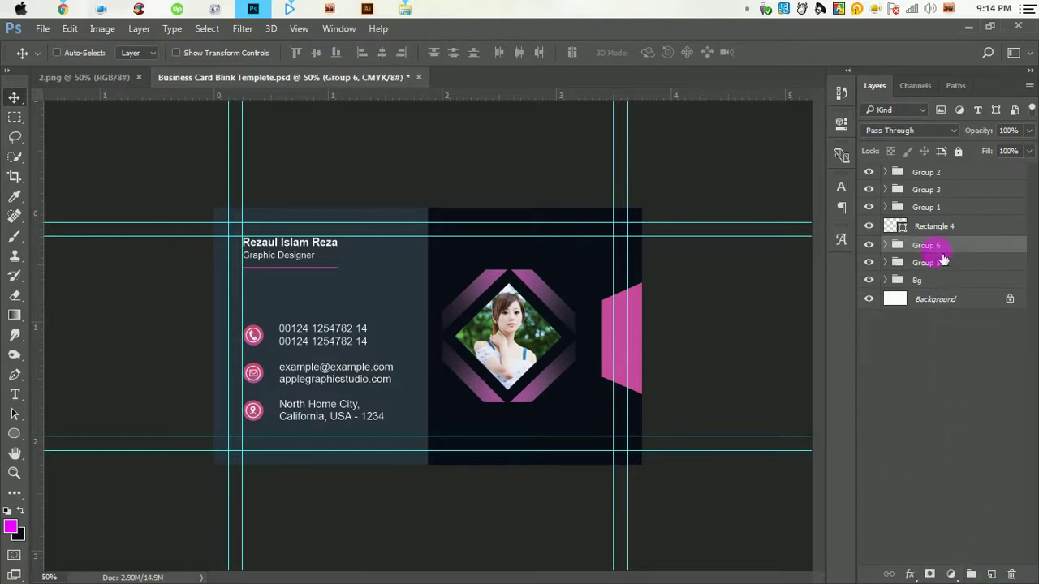
drag(305, 265, 307, 266)
click(869, 245)
click(869, 245)
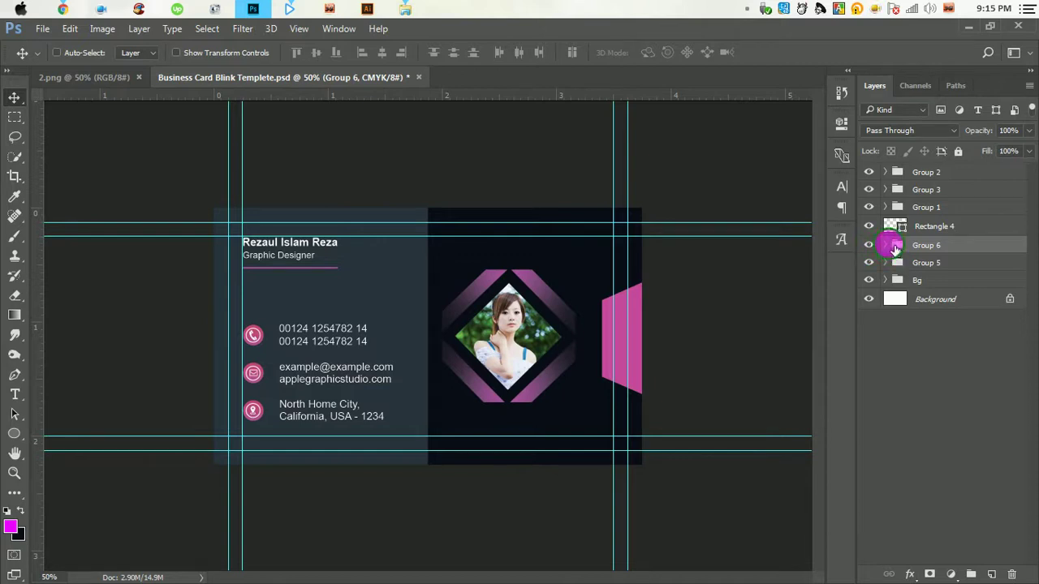
click(885, 245)
Step: Group the name, title and pink underline layers together as Group 7
click(900, 265)
ctrl+click(921, 284)
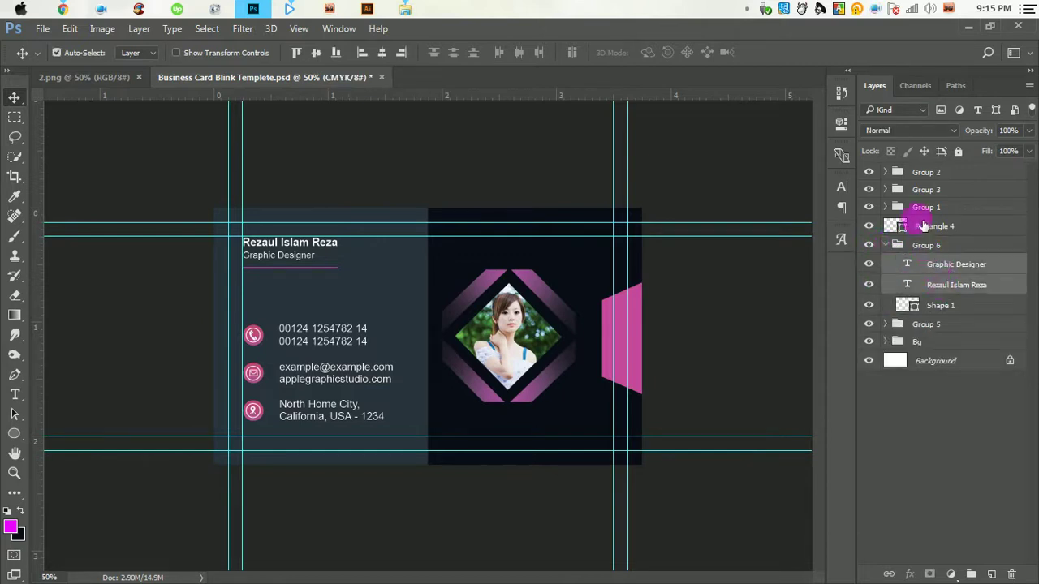
ctrl+click(923, 227)
click(869, 227)
click(869, 226)
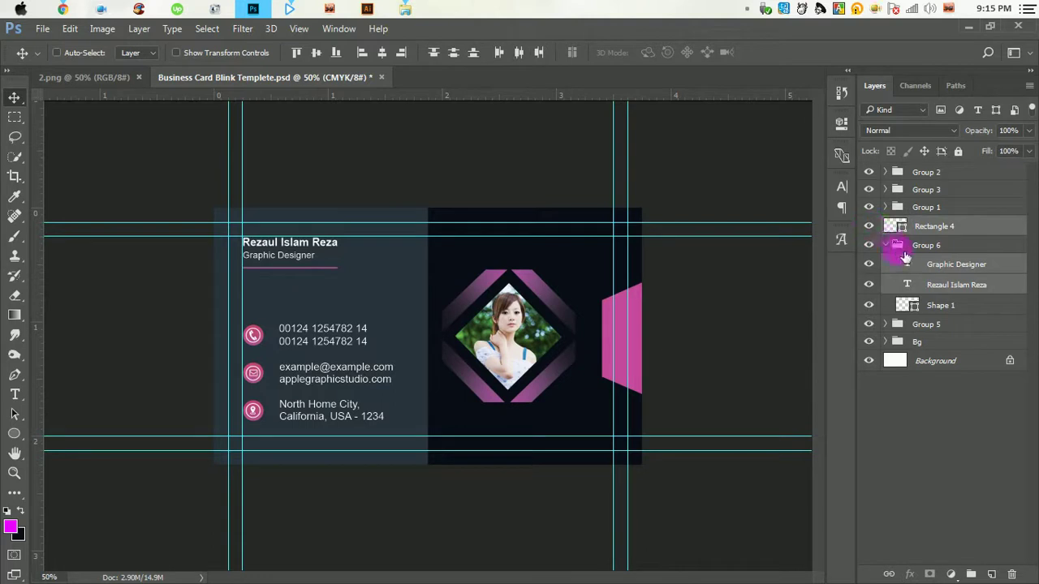
key(ctrl+g)
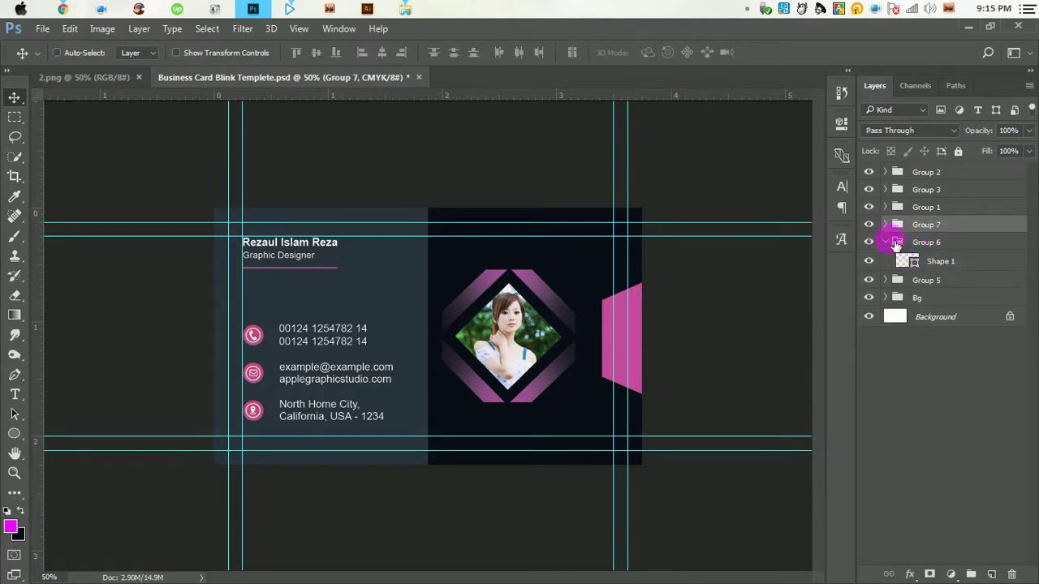
Step: Shift the Group 7 block about 0.300 in right and 0.183 in down
click(885, 242)
click(869, 242)
click(869, 242)
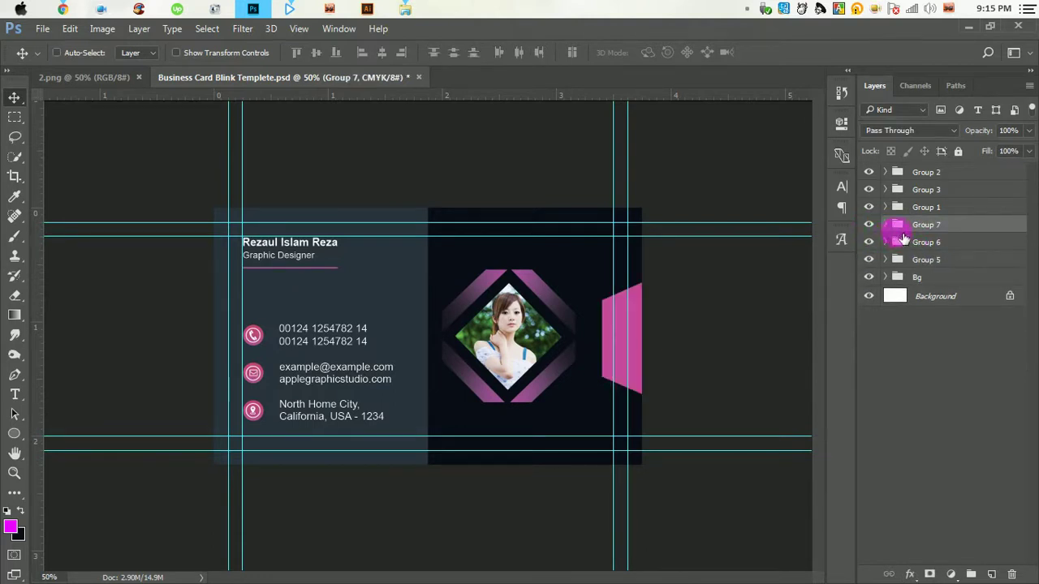
drag(311, 261, 345, 287)
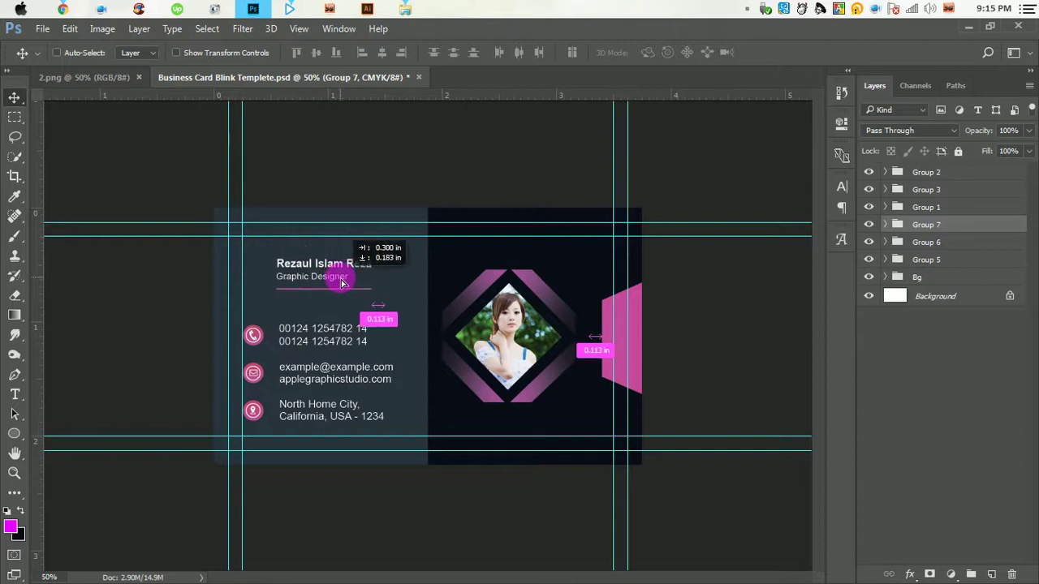